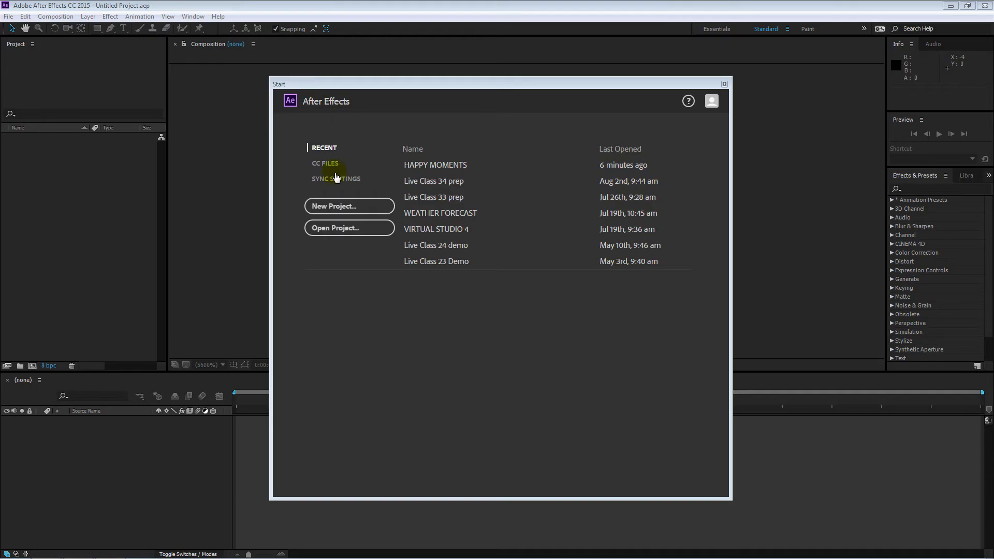
# Open HAPPY MOMENTS.aep from the PROJECT folder inside HAPPY MOMENTS SLIDE SHOW on the Desktop and accept its version conversion
pyautogui.click(339, 232)
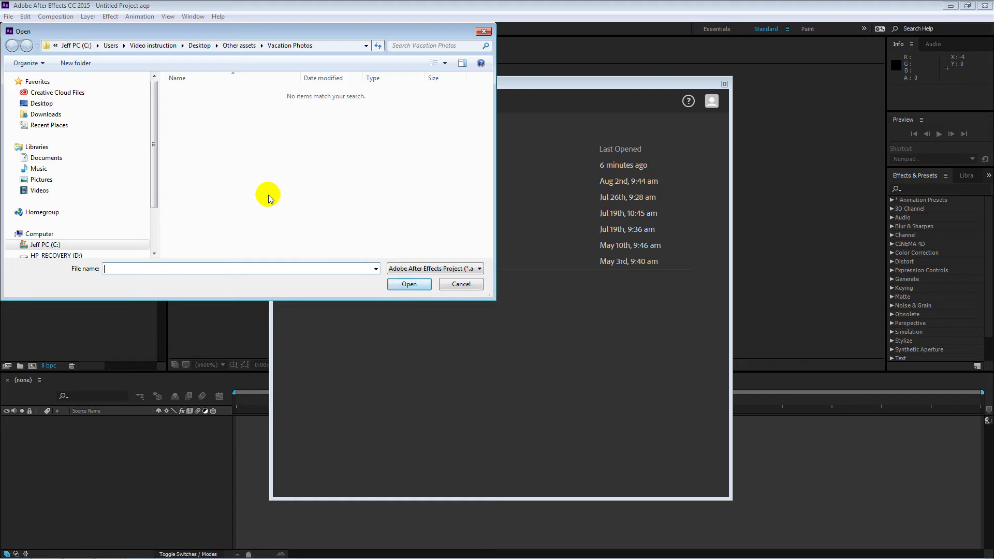
pyautogui.click(44, 104)
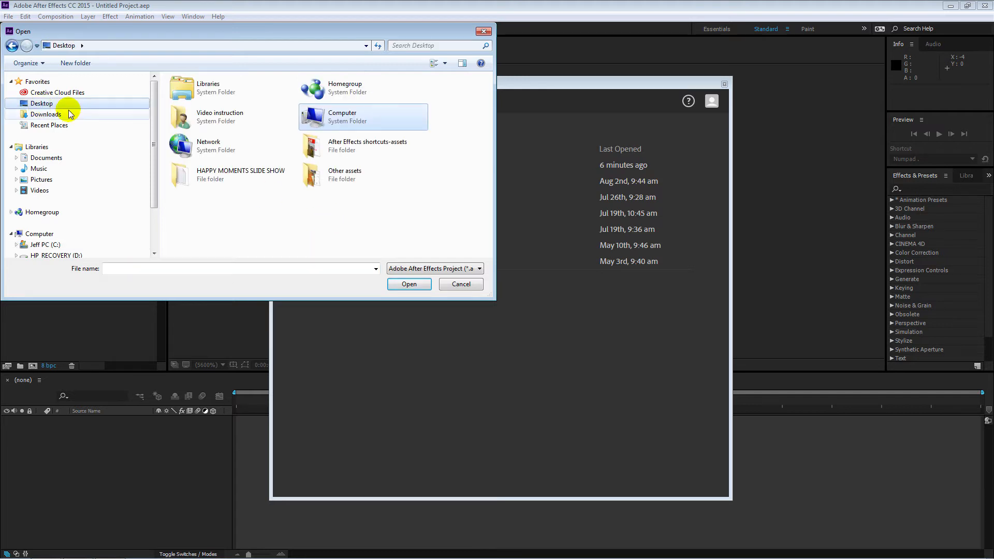
pyautogui.doubleClick(176, 177)
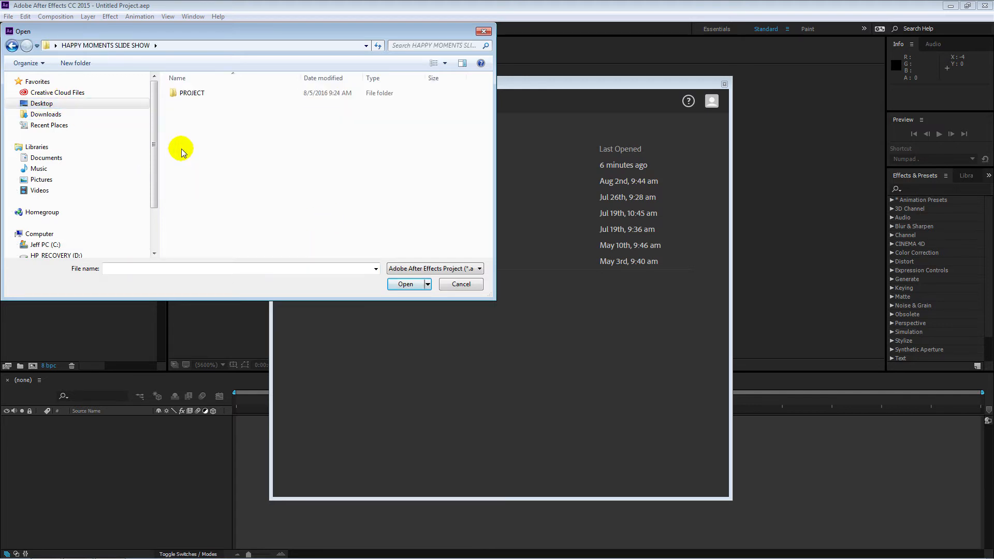
pyautogui.doubleClick(178, 94)
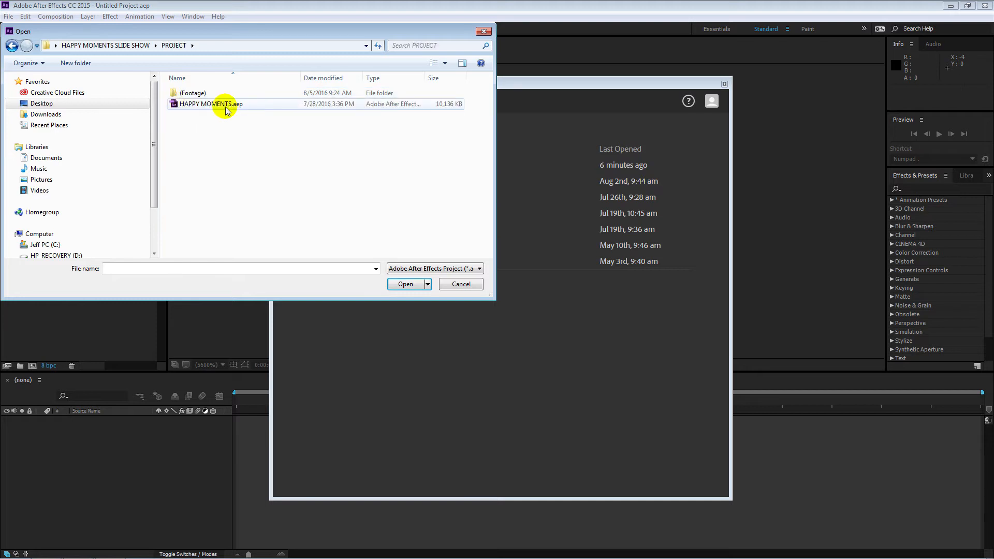
pyautogui.click(175, 108)
pyautogui.doubleClick(175, 106)
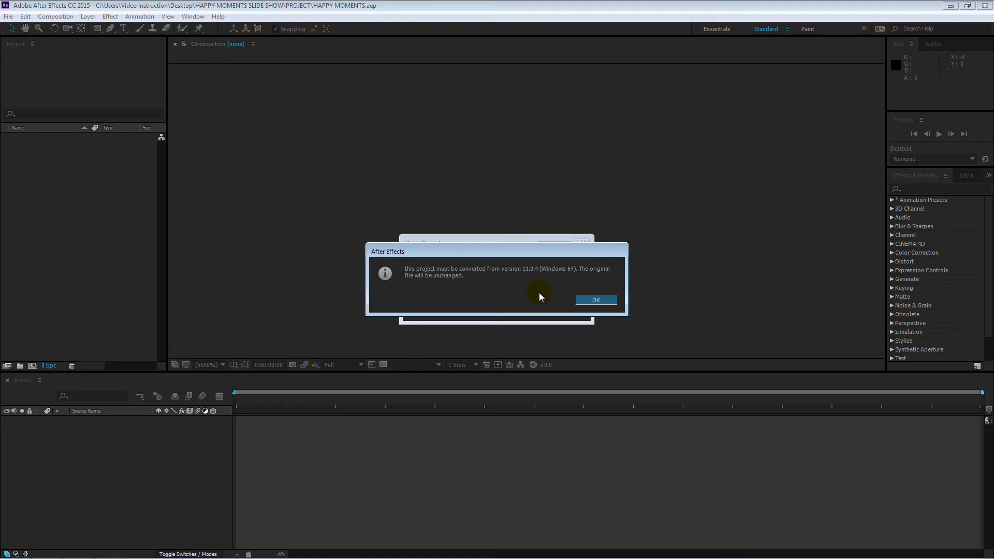
pyautogui.click(585, 300)
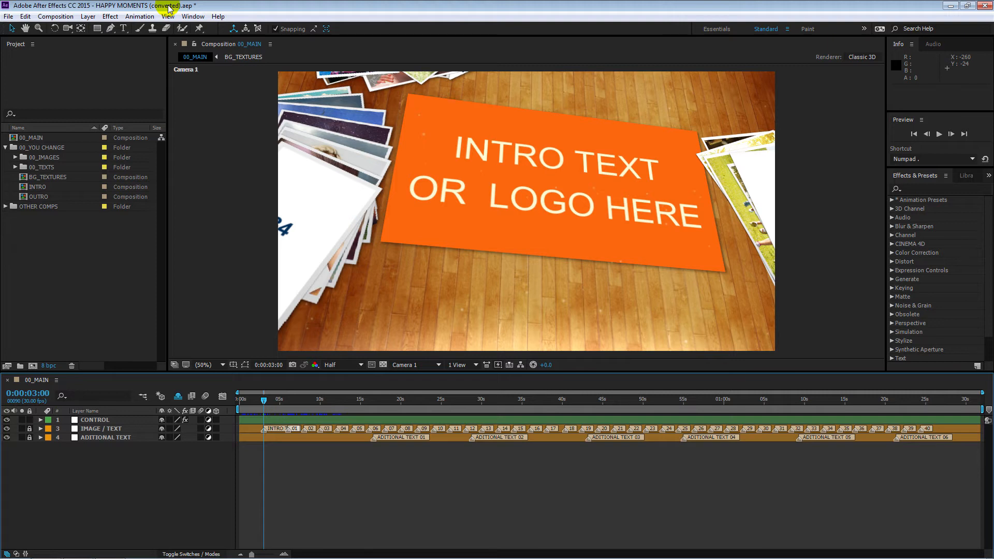
# Save the converted project as Vacation.aep in the Other assets folder on the Desktop
pyautogui.click(7, 16)
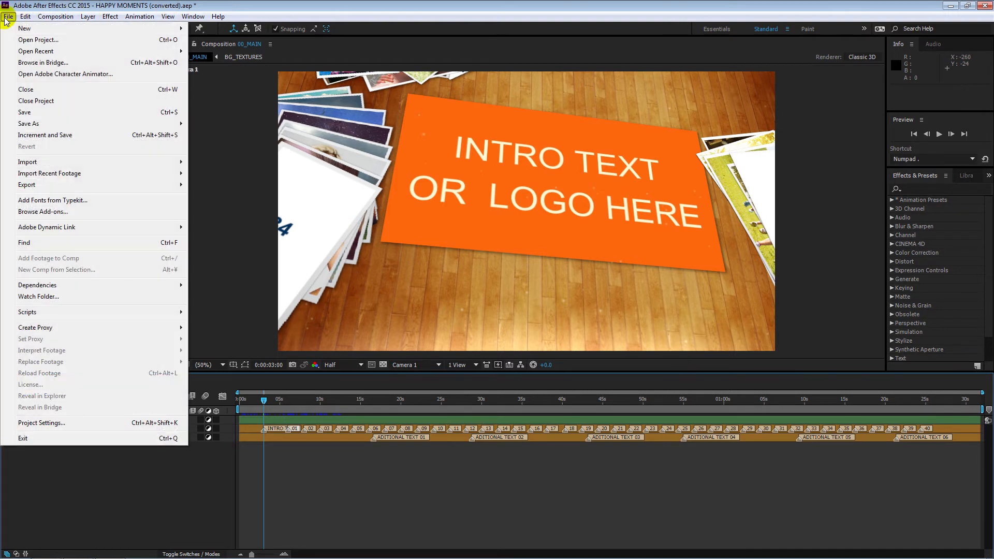
pyautogui.moveTo(30, 123)
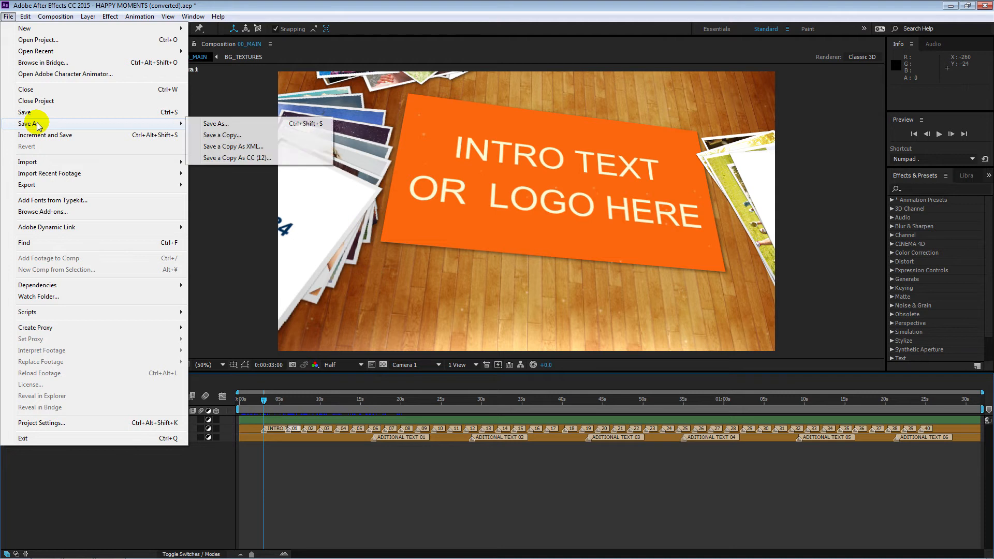
pyautogui.click(247, 123)
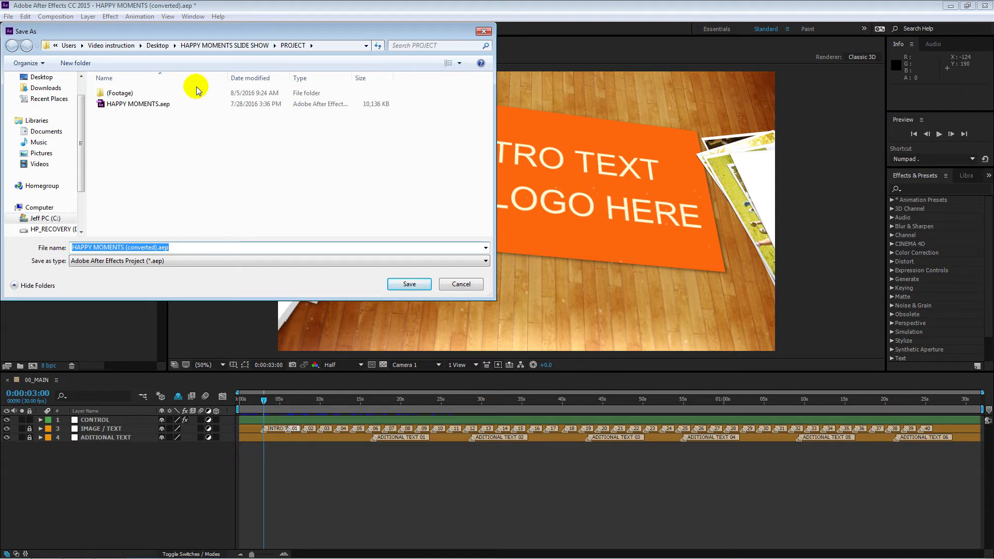
pyautogui.click(164, 46)
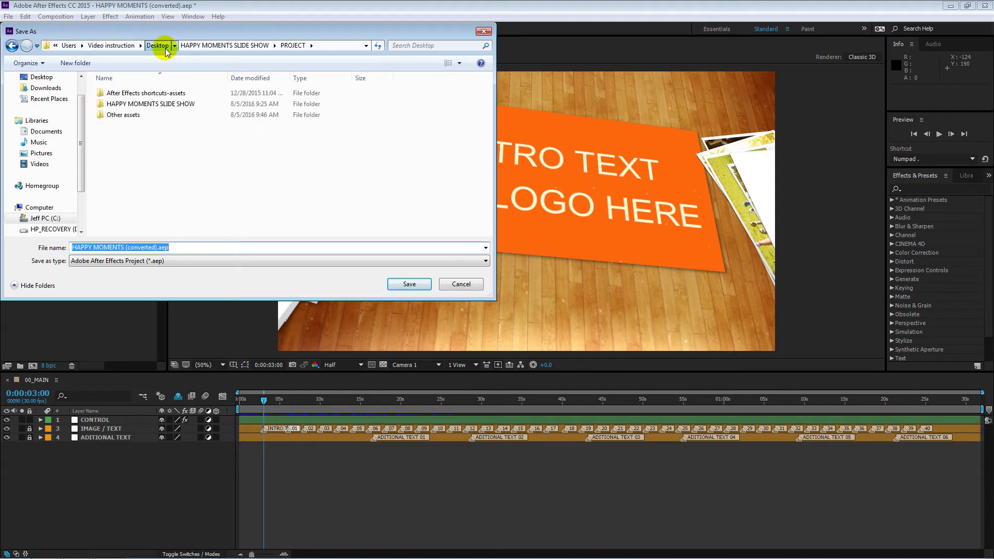
pyautogui.doubleClick(126, 115)
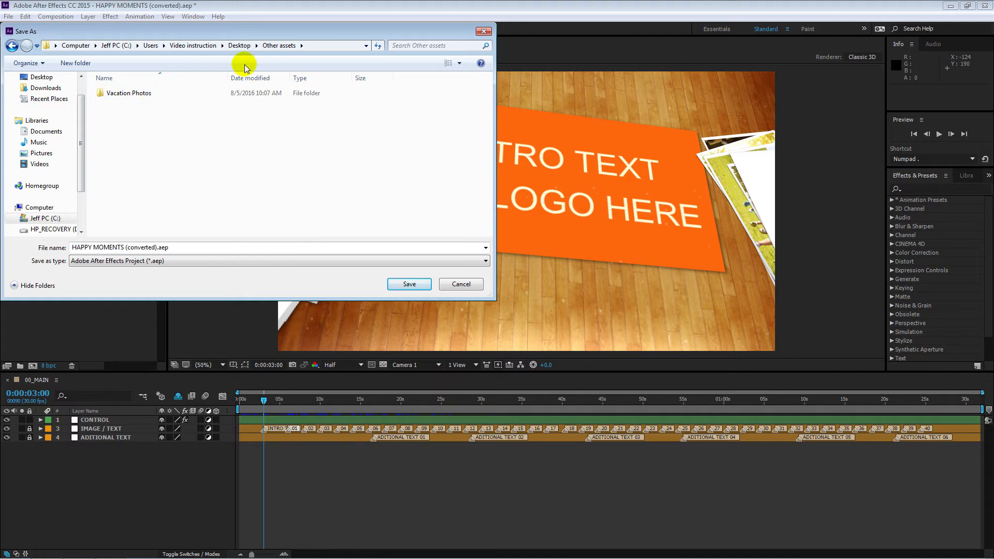
pyautogui.click(142, 247)
pyautogui.click(156, 247)
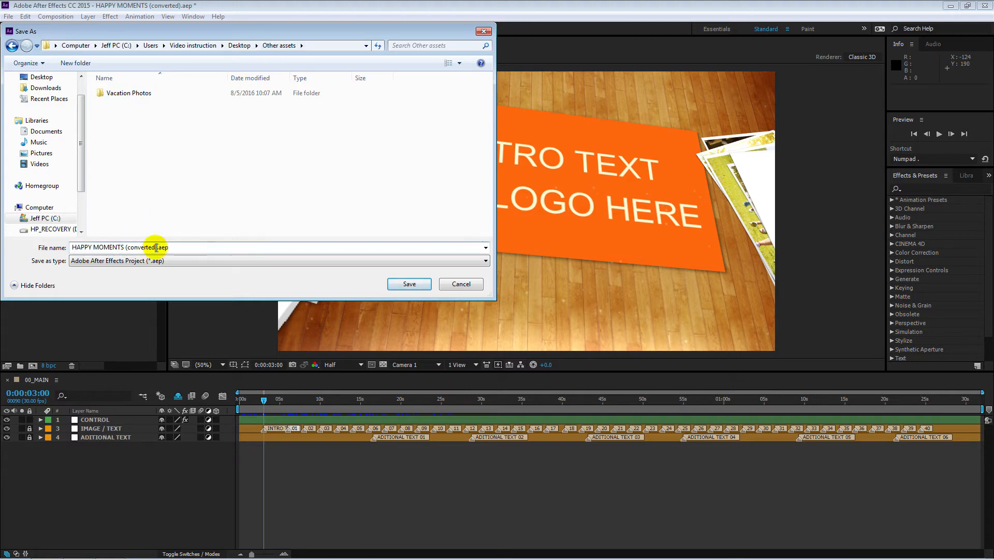
pyautogui.moveTo(157, 248); pyautogui.dragTo(98, 243)
pyautogui.write('Vacation')
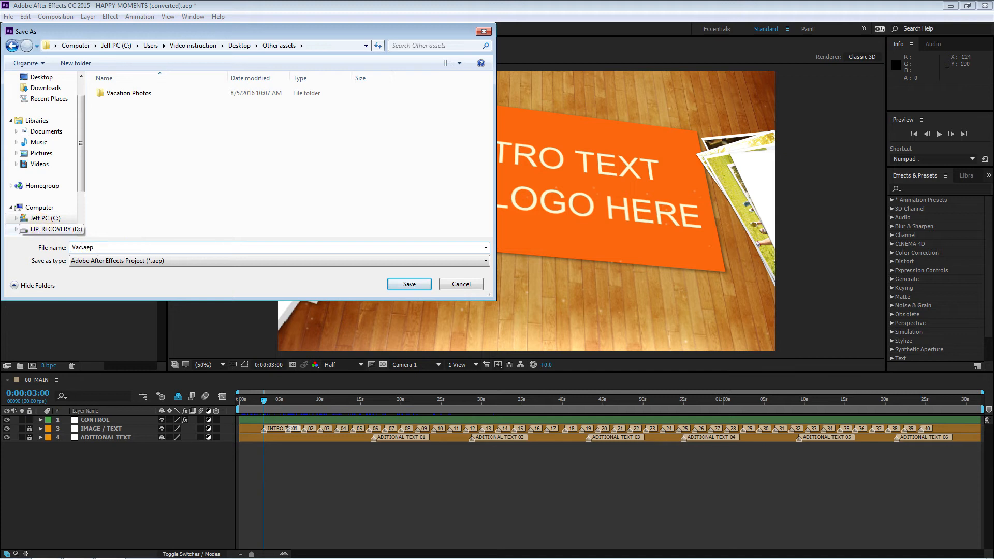
pyautogui.click(43, 230)
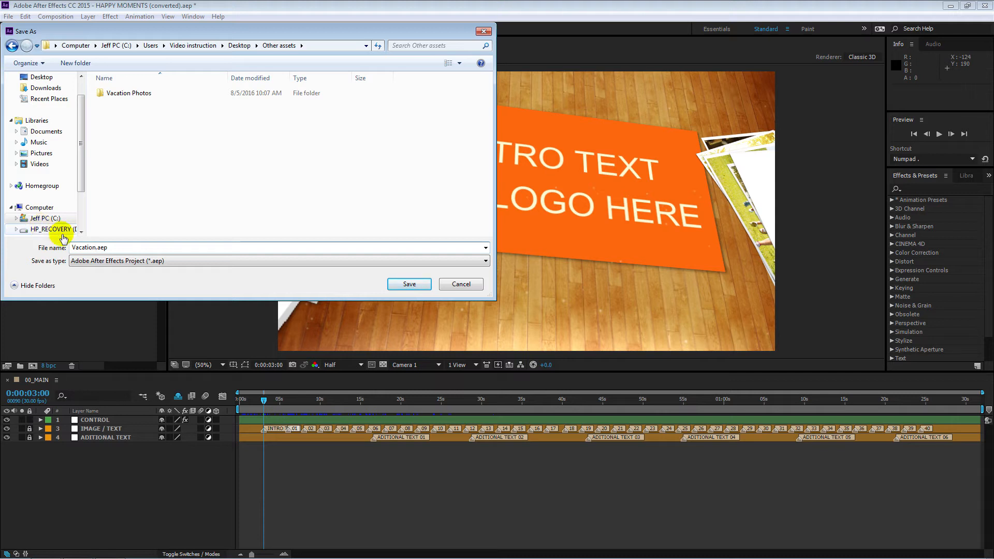
pyautogui.click(400, 284)
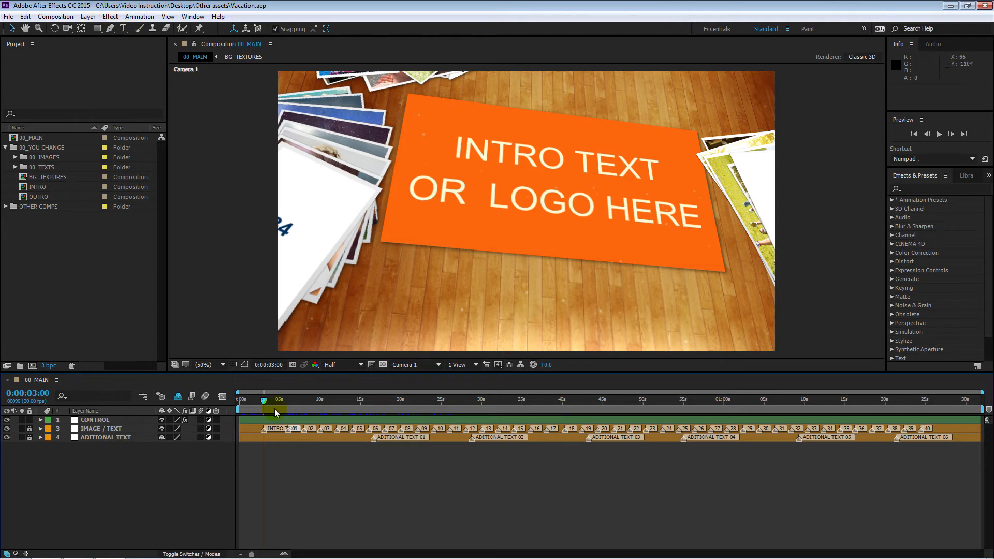
# Step through the 00_MAIN timeline keyframe by keyframe to review photo placeholders 01 to 07 and the first additional text note
pyautogui.click(911, 429)
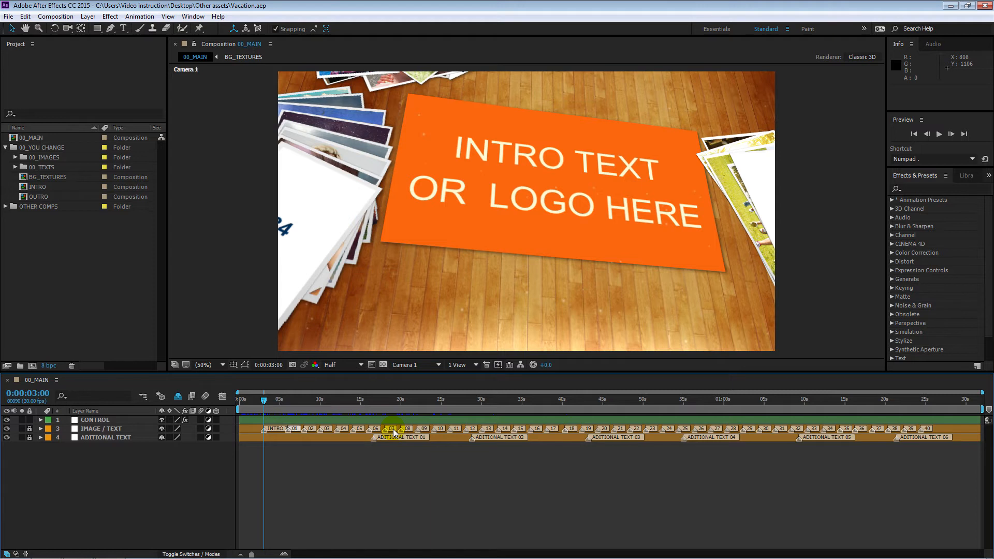
pyautogui.press('k')
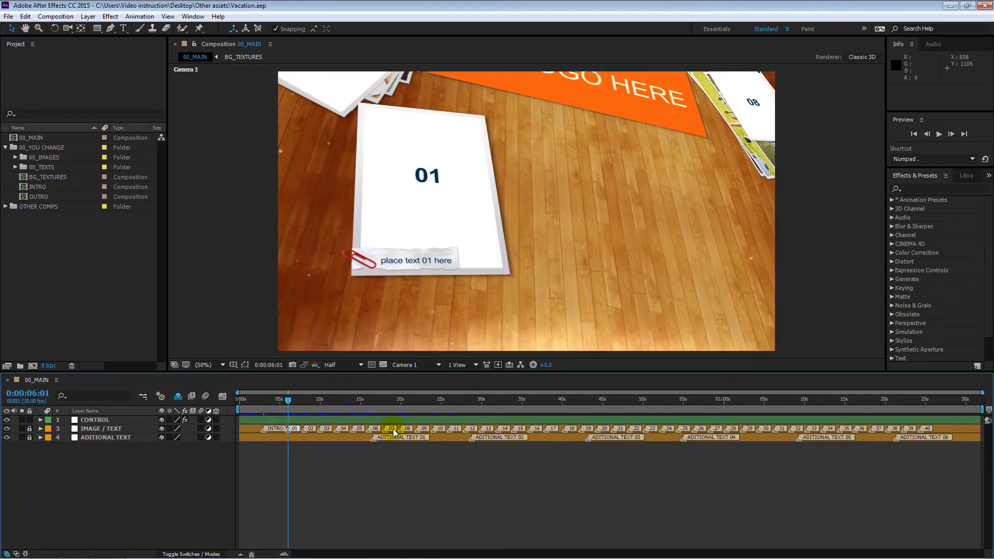
pyautogui.press('k')
pyautogui.press('j')
pyautogui.press('k')
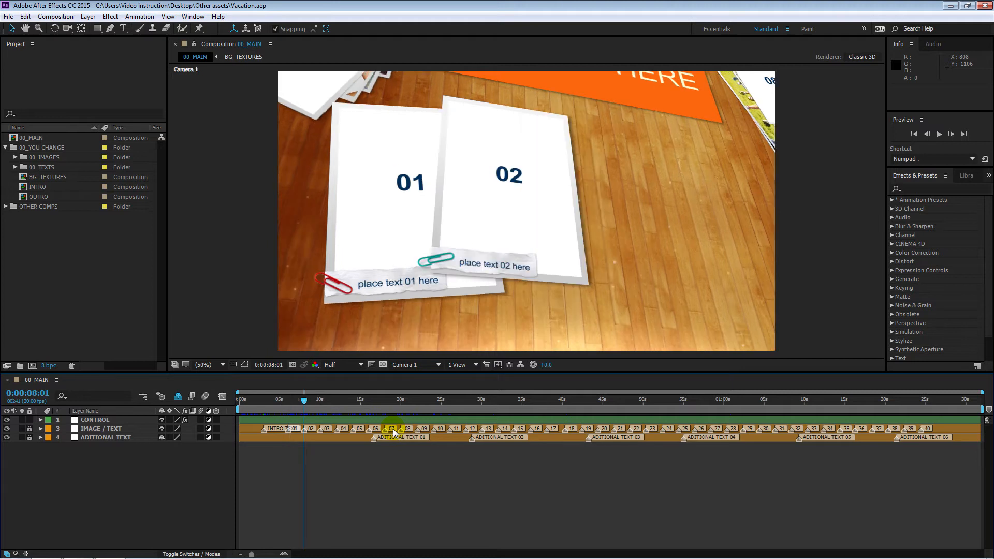
pyautogui.press('k')
pyautogui.press('k')
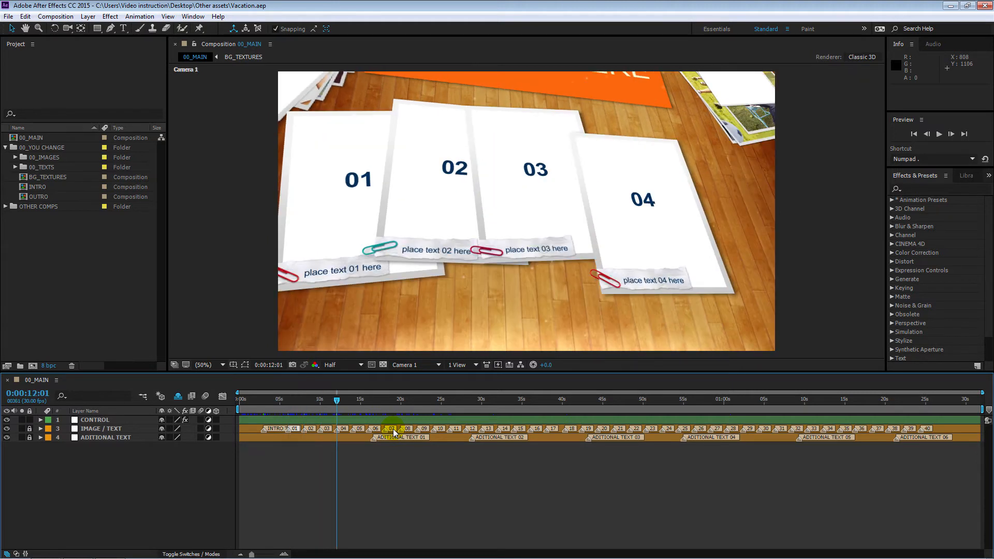
pyautogui.press('k')
pyautogui.press('k')
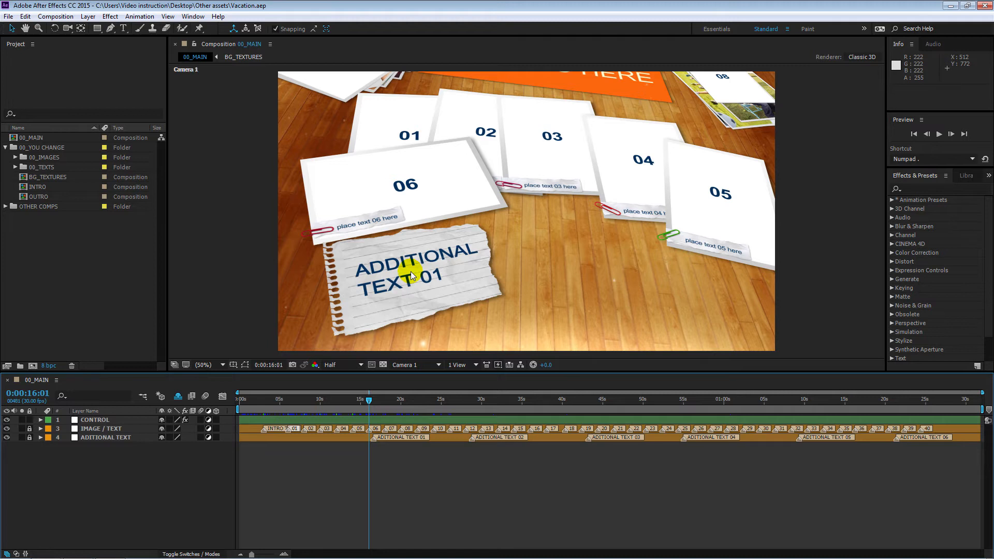
pyautogui.press('k')
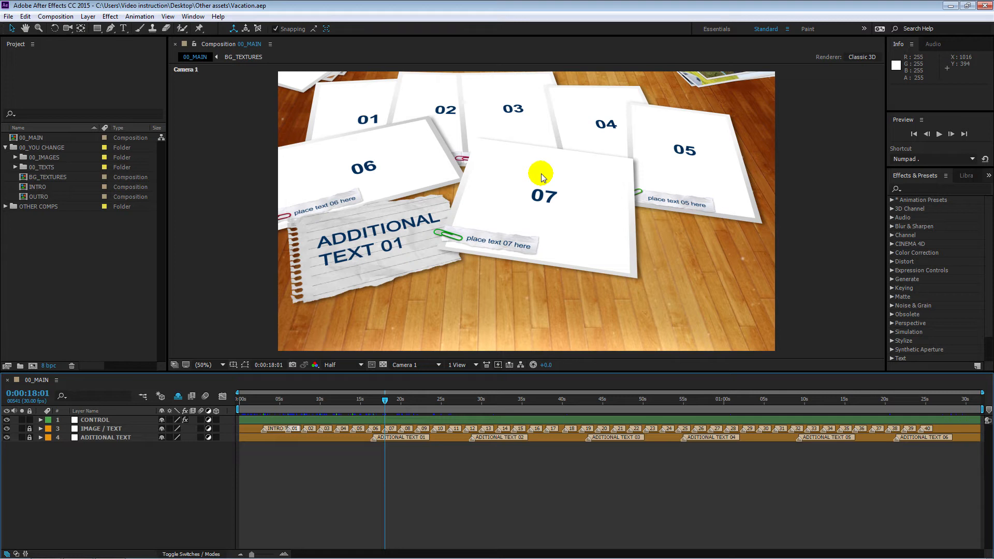
# Start a footage import and open the Vacation Photos folder
pyautogui.doubleClick(43, 263)
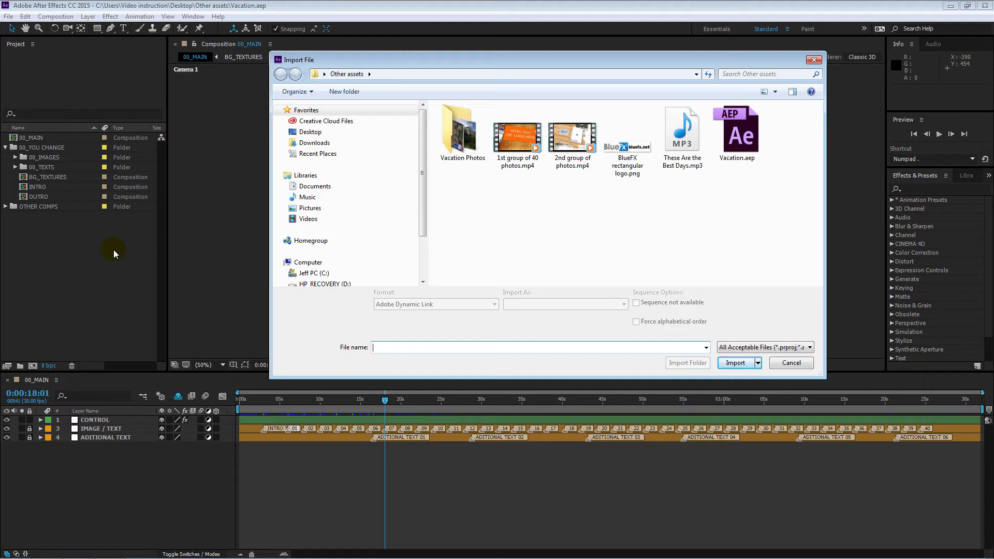
pyautogui.doubleClick(451, 138)
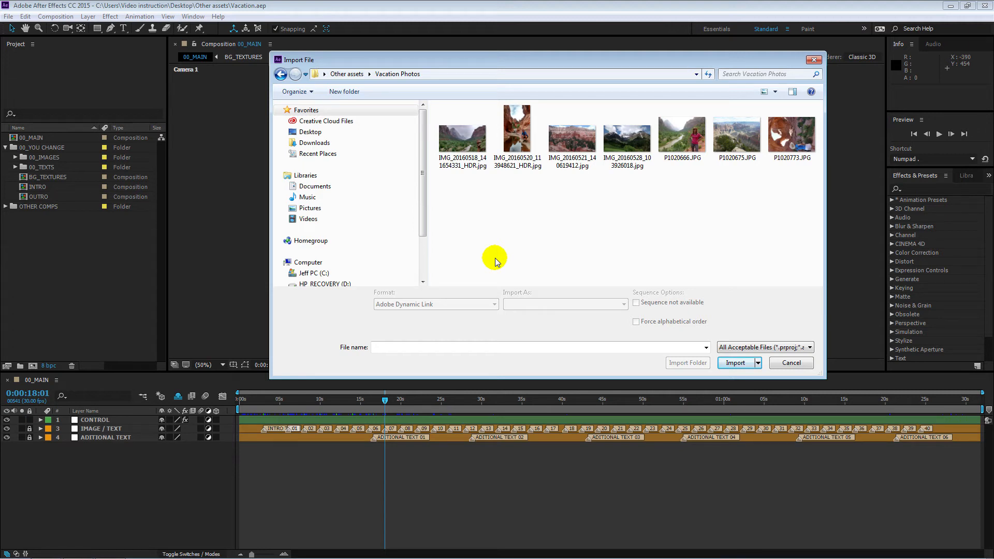
pyautogui.hotkey('ctrl', 'a')
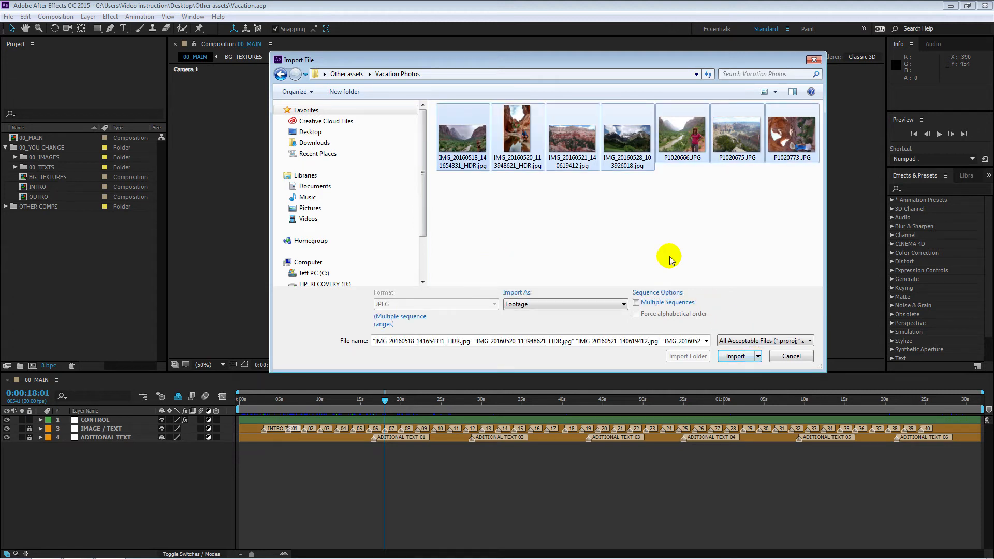
pyautogui.click(641, 233)
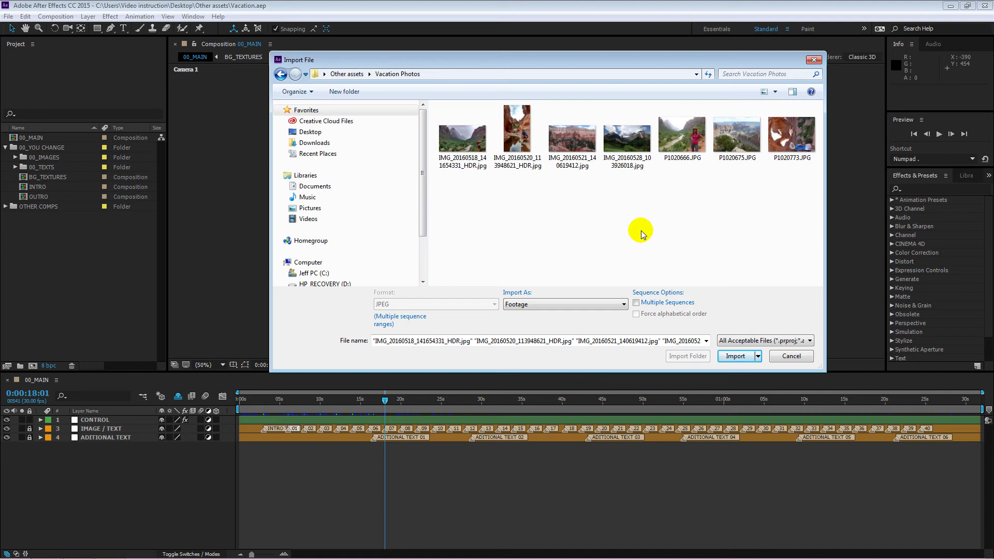
pyautogui.click(463, 139)
pyautogui.keyDown('ctrl'); pyautogui.click(563, 153); pyautogui.keyUp('ctrl')
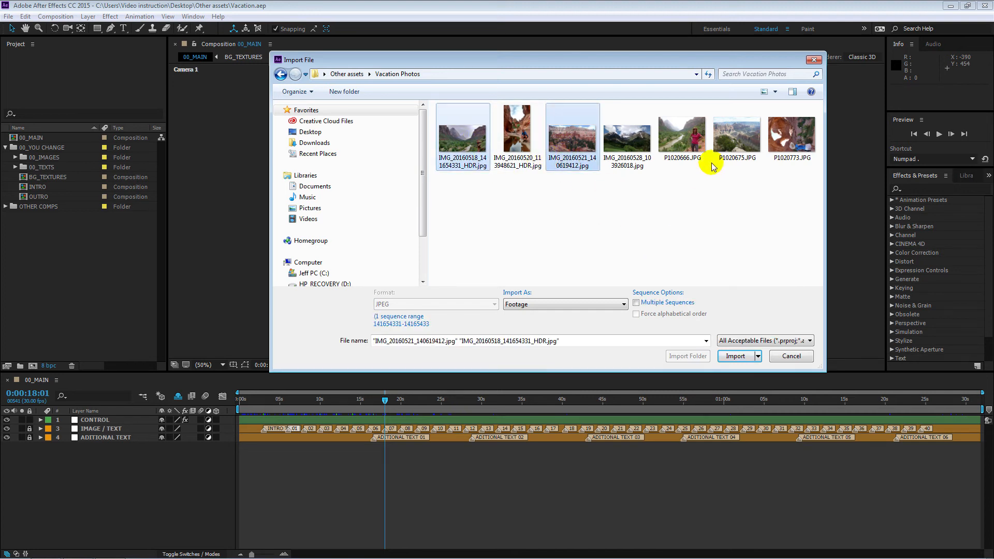
pyautogui.keyDown('ctrl'); pyautogui.click(735, 136); pyautogui.keyUp('ctrl')
pyautogui.click(732, 196)
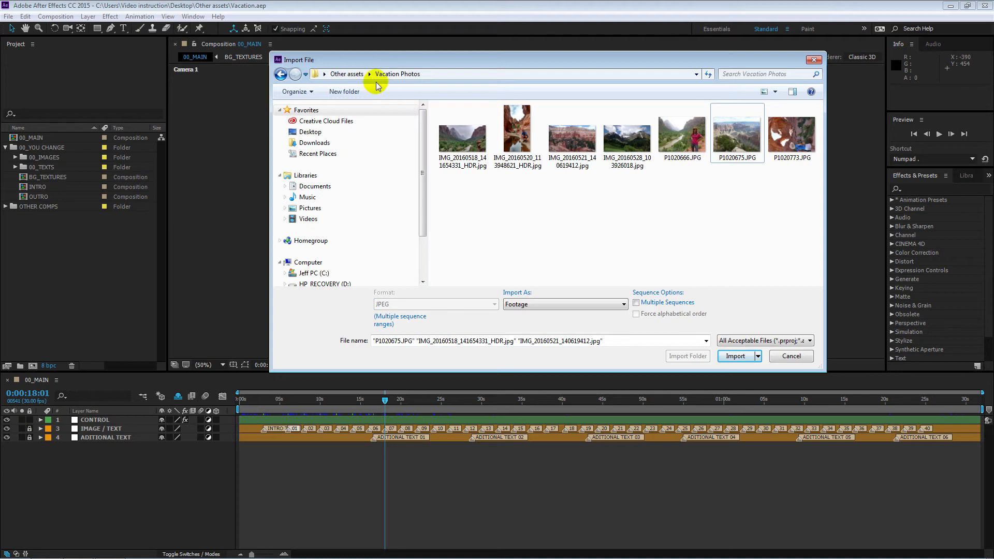
# Return to Other assets, import the entire Vacation Photos folder, and expand it in the project
pyautogui.click(351, 76)
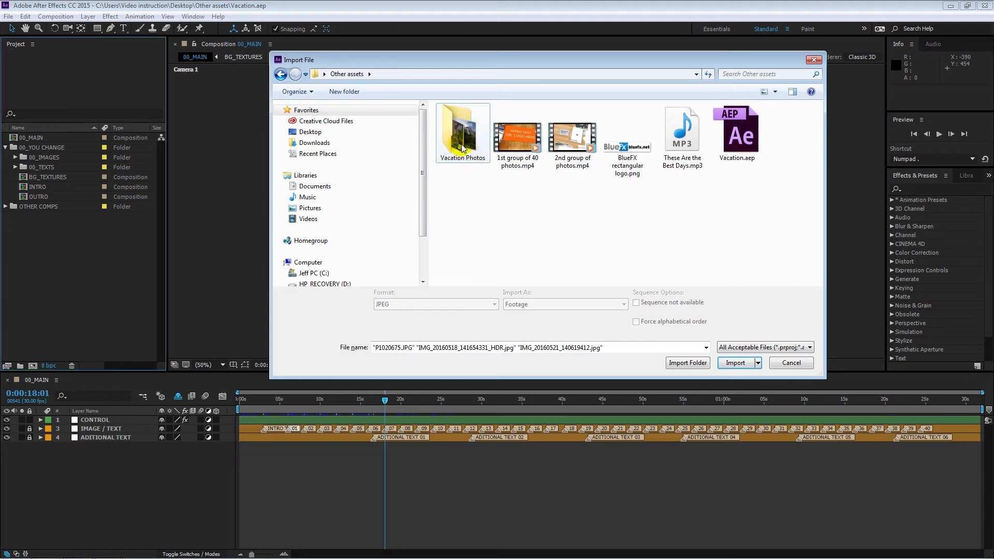
pyautogui.click(687, 362)
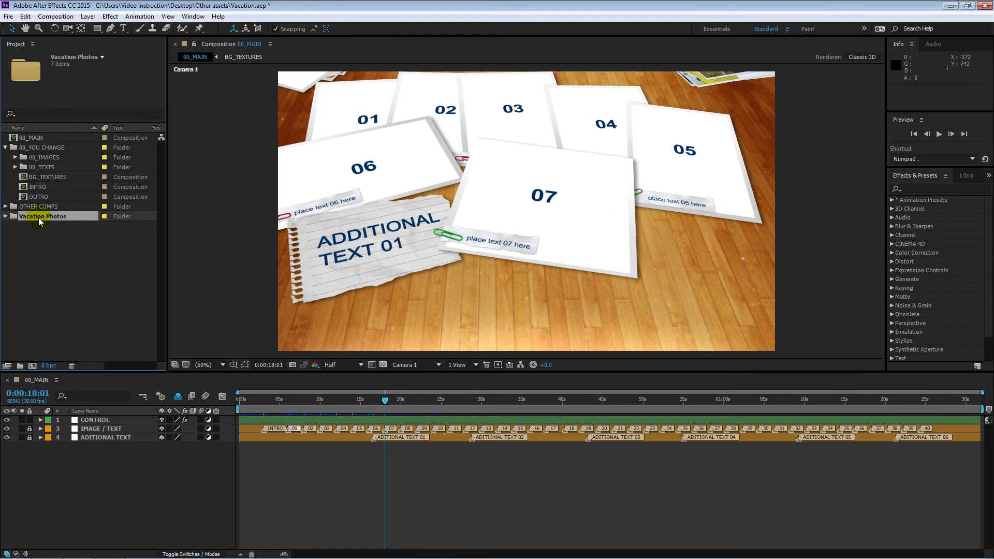
pyautogui.click(6, 216)
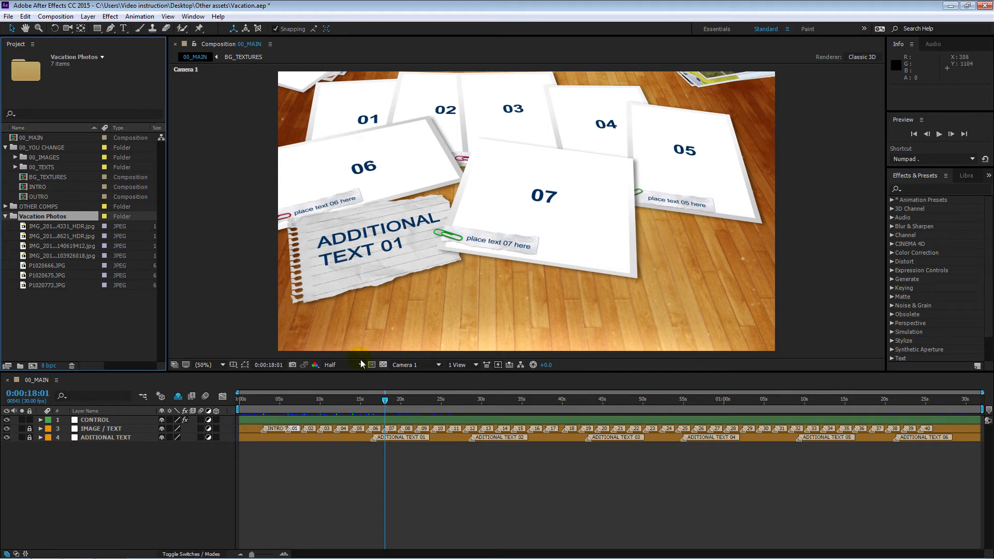
# Move the 00_MAIN playhead to 0:00:06:01 and open the image_01 composition from 00_IMAGES in the 00_YOU CHANGE folder
pyautogui.moveTo(386, 405); pyautogui.dragTo(288, 404)
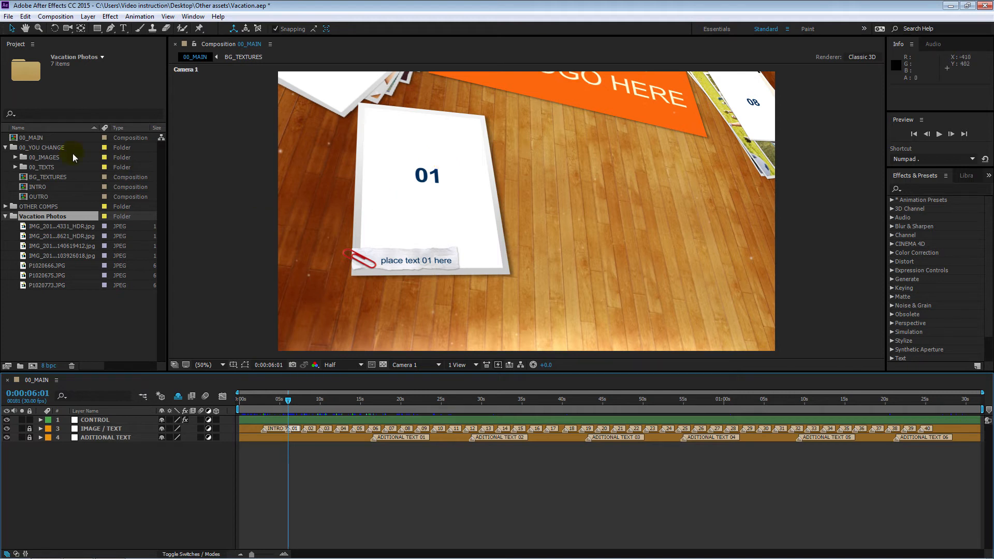
pyautogui.click(5, 148)
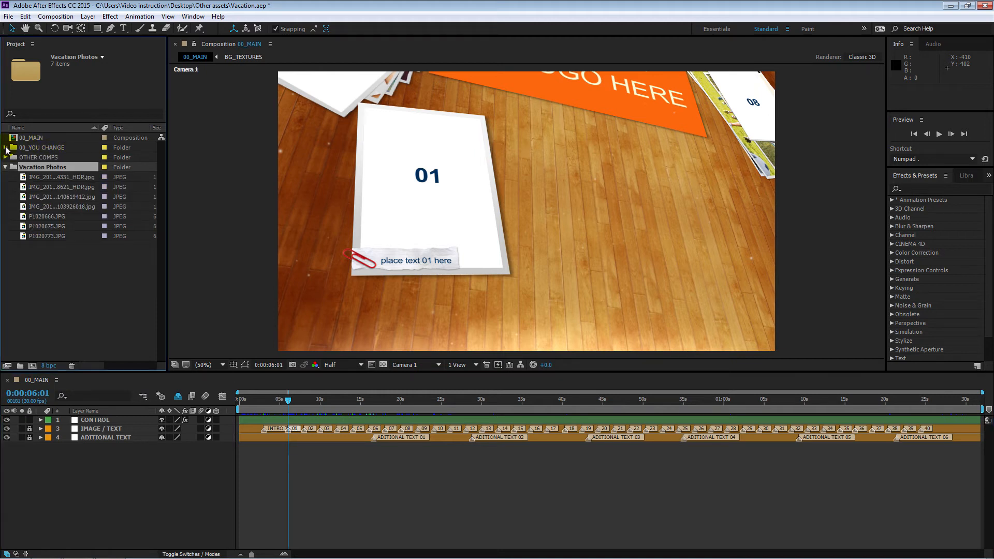
pyautogui.click(5, 148)
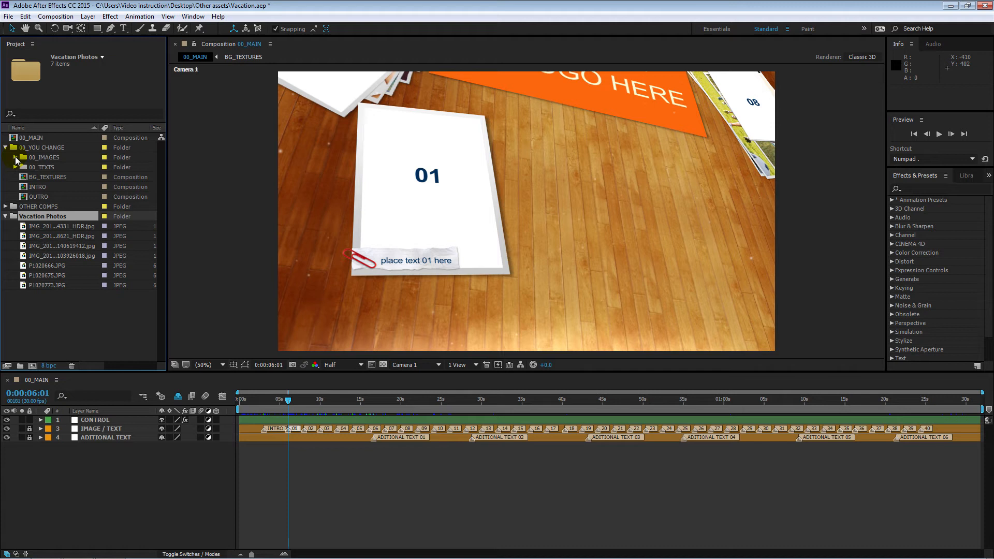
pyautogui.click(15, 158)
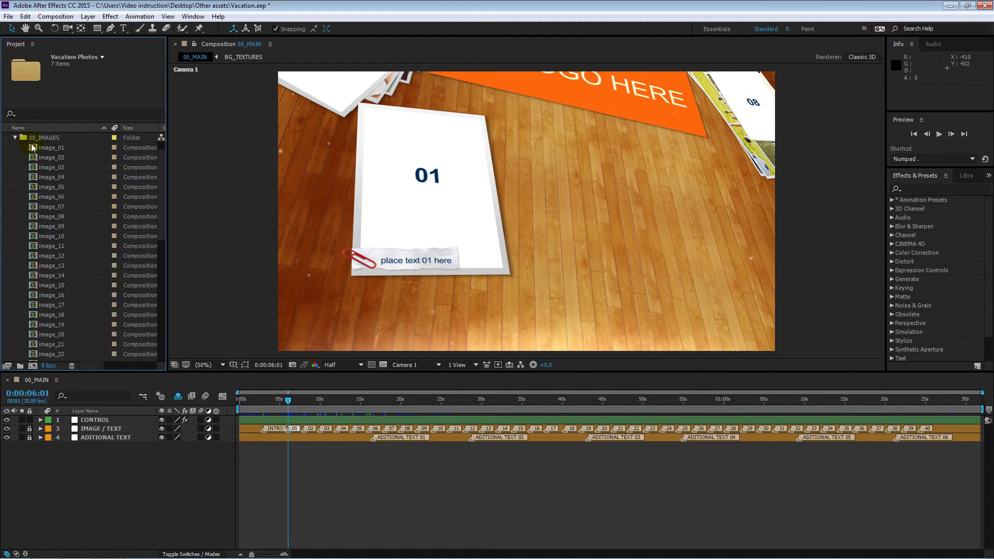
pyautogui.doubleClick(33, 150)
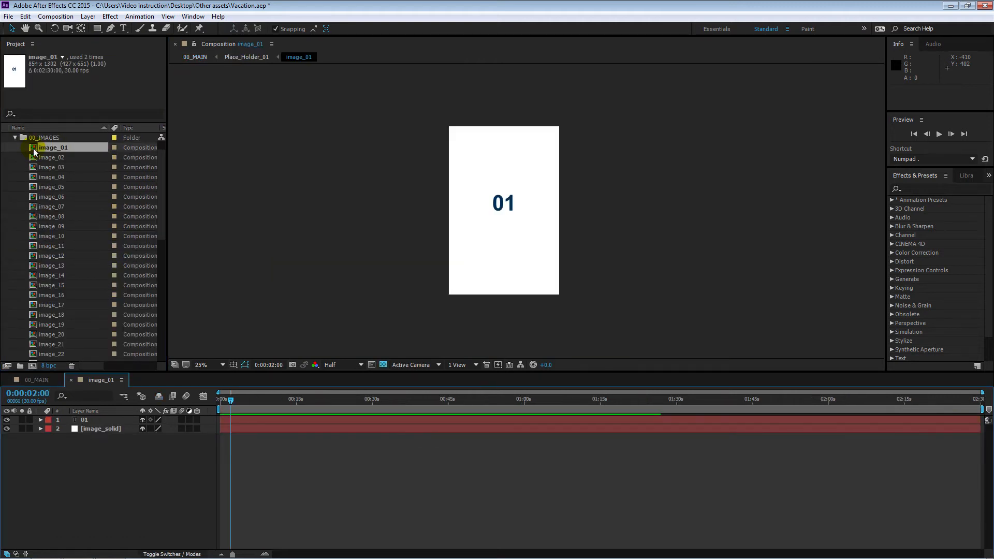
# Place IMG_20160520_113948621_HDR.jpg in image_01 between the 01 text layer and image_solid, and hide the 01 layer
pyautogui.click(470, 202)
pyautogui.moveTo(161, 168); pyautogui.dragTo(166, 299)
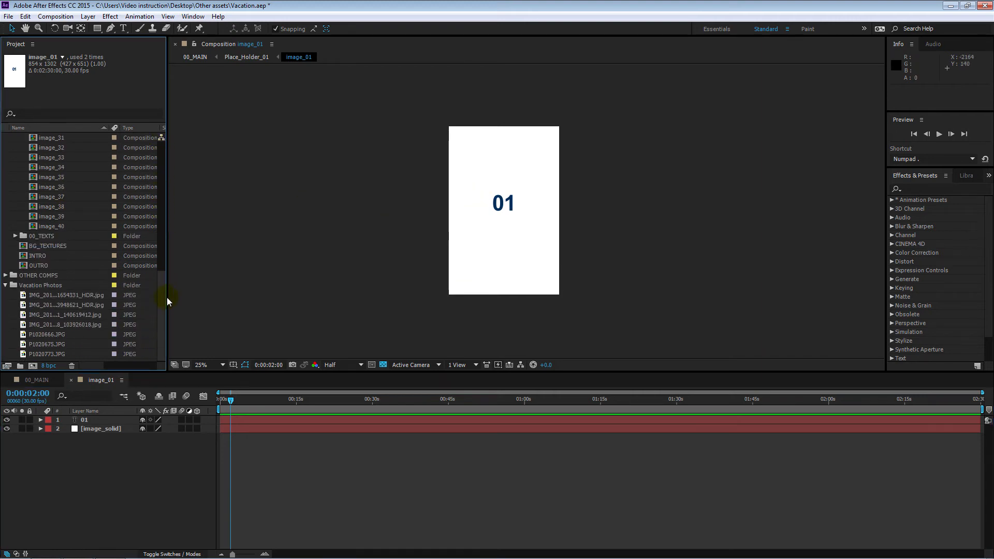
pyautogui.click(26, 296)
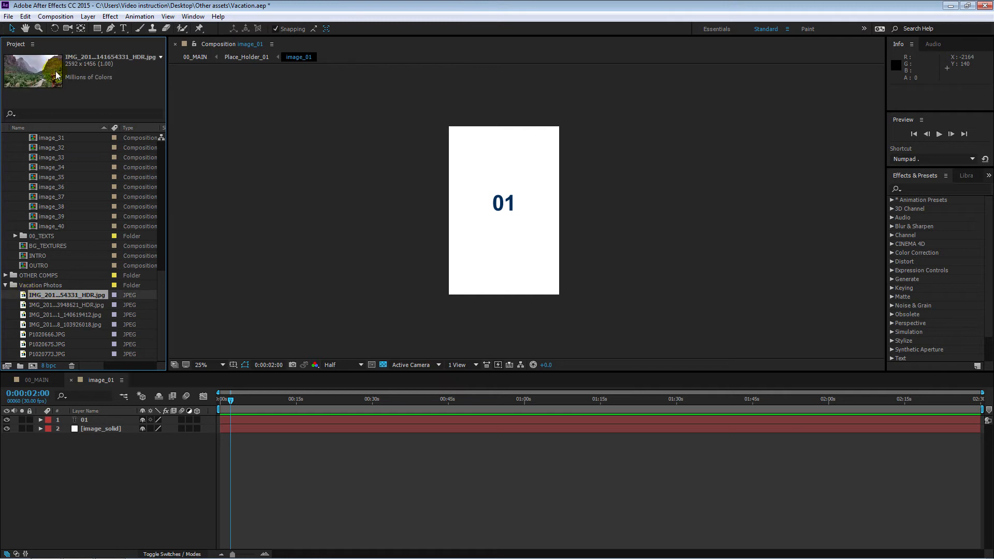
pyautogui.click(27, 305)
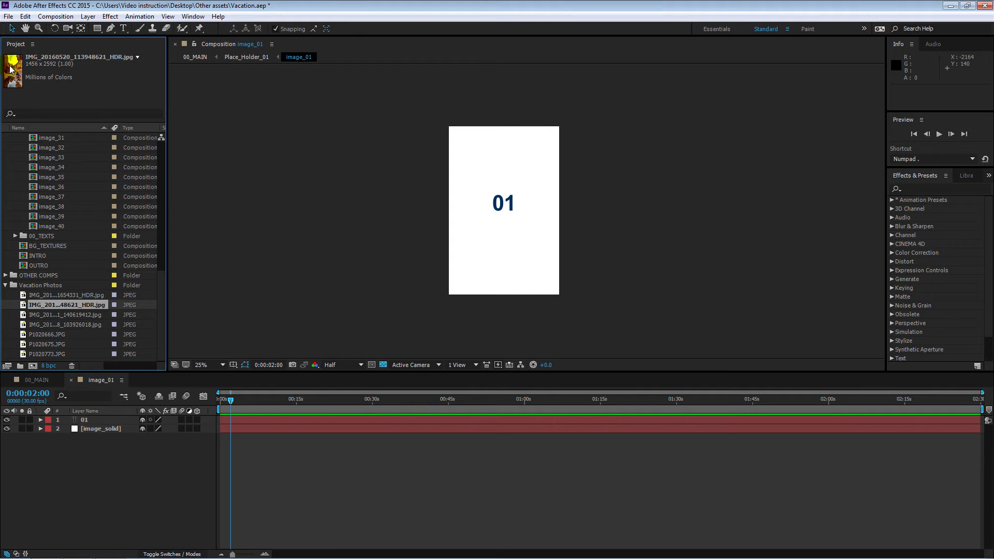
pyautogui.click(32, 306)
pyautogui.moveTo(23, 306); pyautogui.dragTo(78, 426)
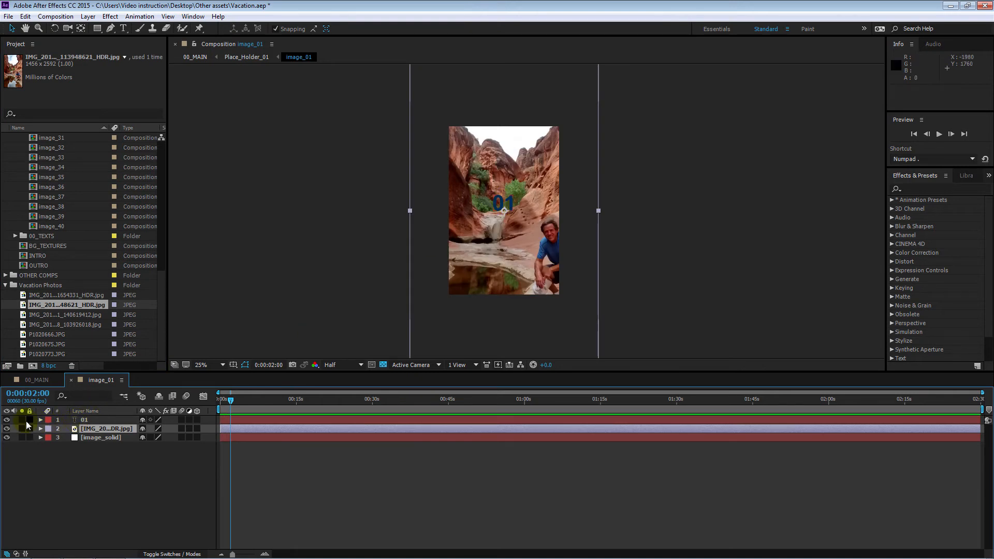
pyautogui.click(7, 420)
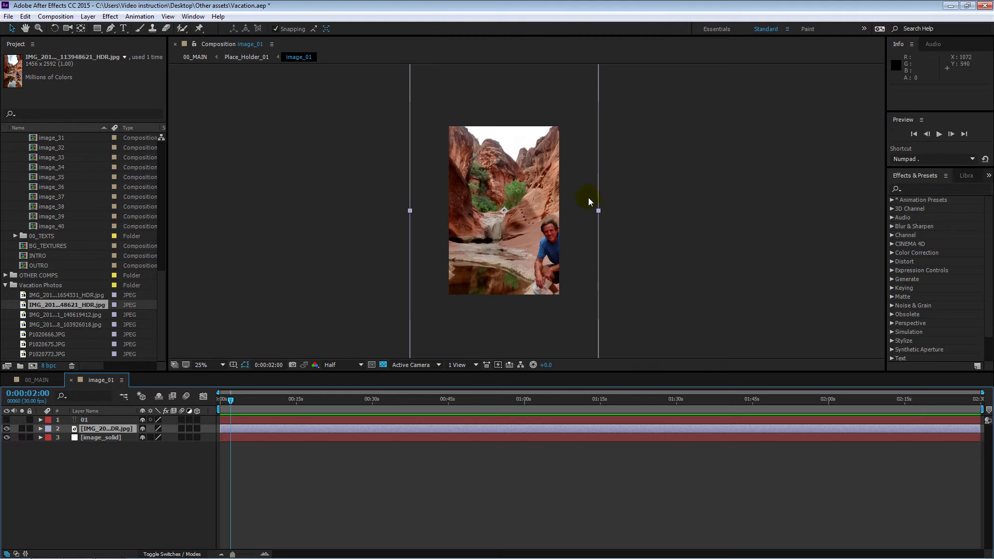
# Scale the canyon photo in image_01 down to 51% and check it in 00_MAIN at 0:00:06:03
pyautogui.moveTo(599, 212); pyautogui.dragTo(554, 205)
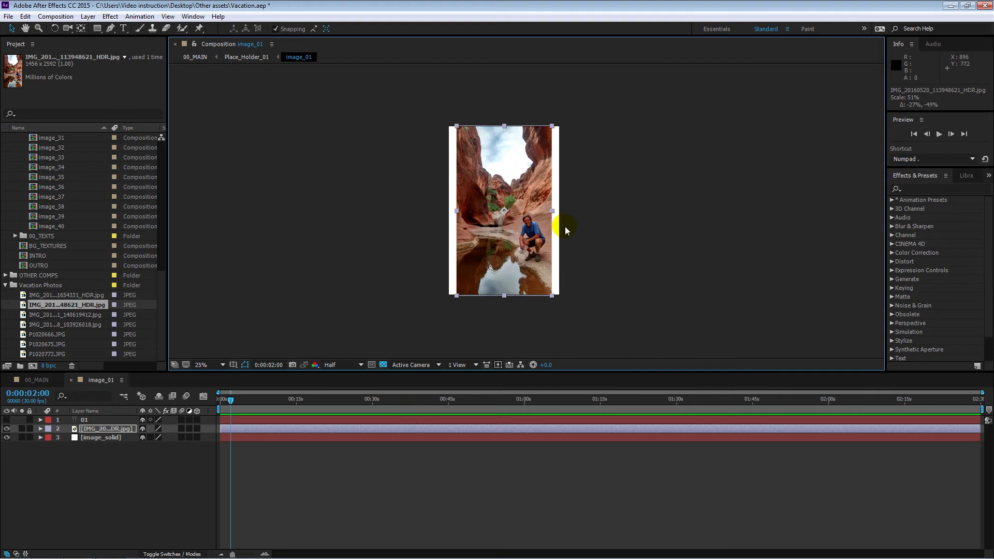
pyautogui.click(39, 380)
pyautogui.moveTo(261, 402); pyautogui.dragTo(290, 409)
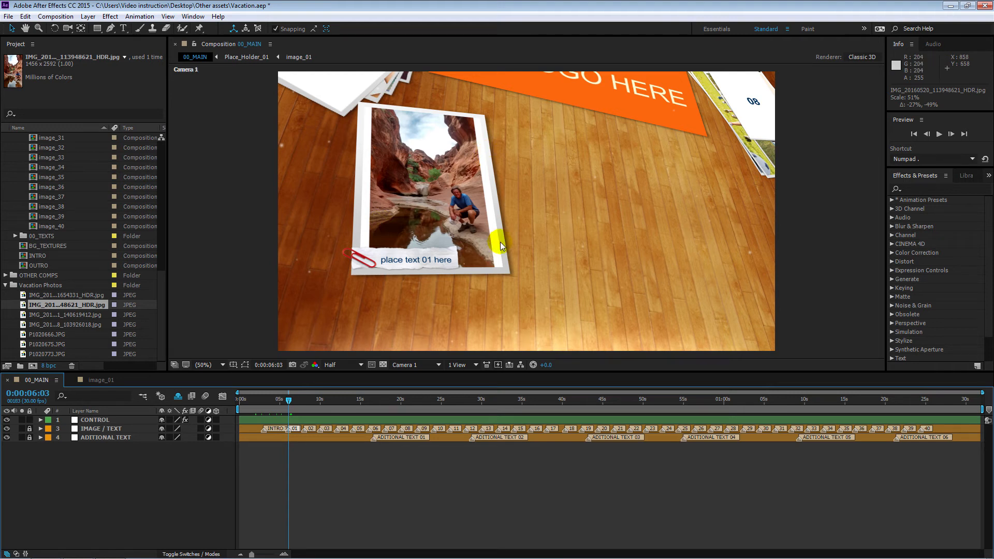
# Back in image_01, fit the composition to the viewer and scale the photo layer up to 60% to cover the white side strips
pyautogui.click(96, 381)
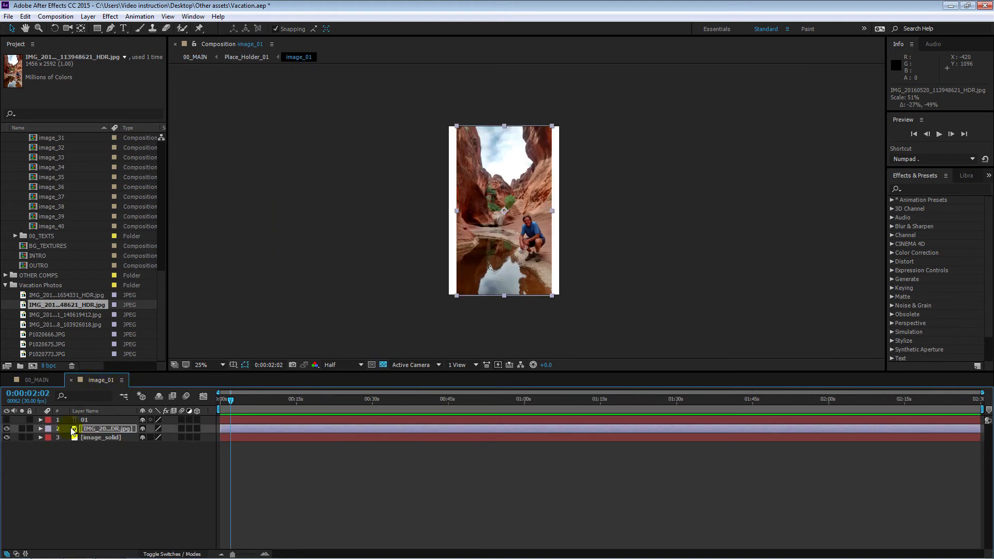
pyautogui.click(85, 421)
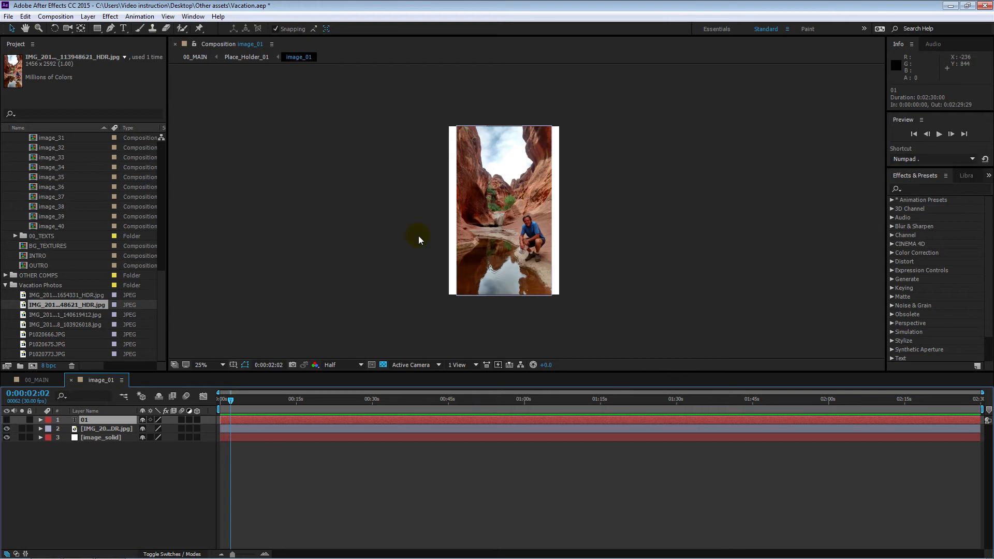
pyautogui.click(85, 429)
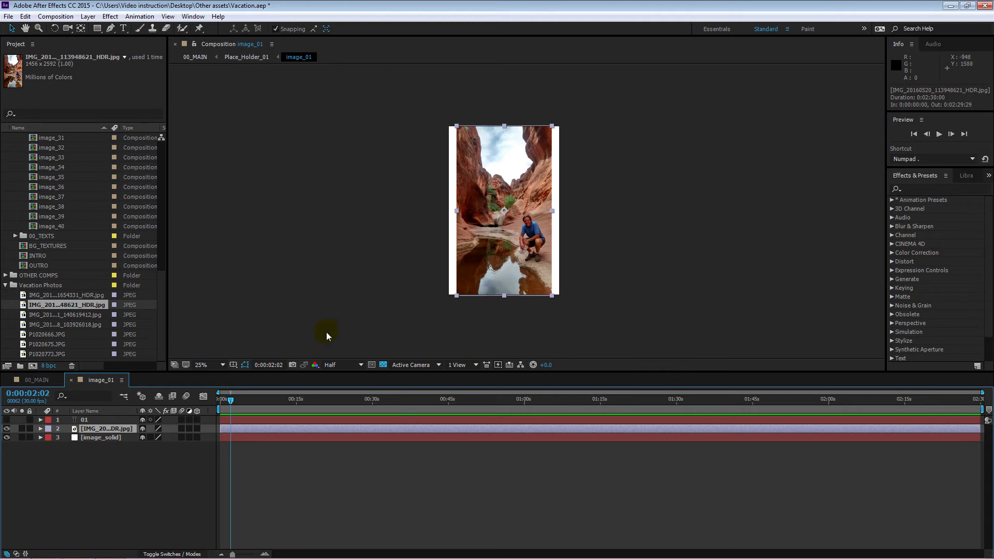
pyautogui.click(224, 365)
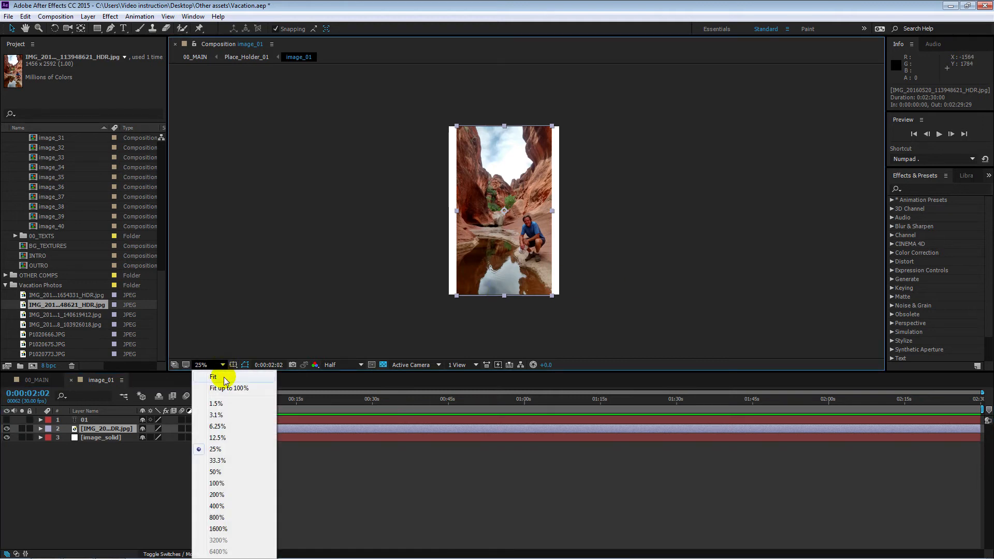
pyautogui.click(226, 377)
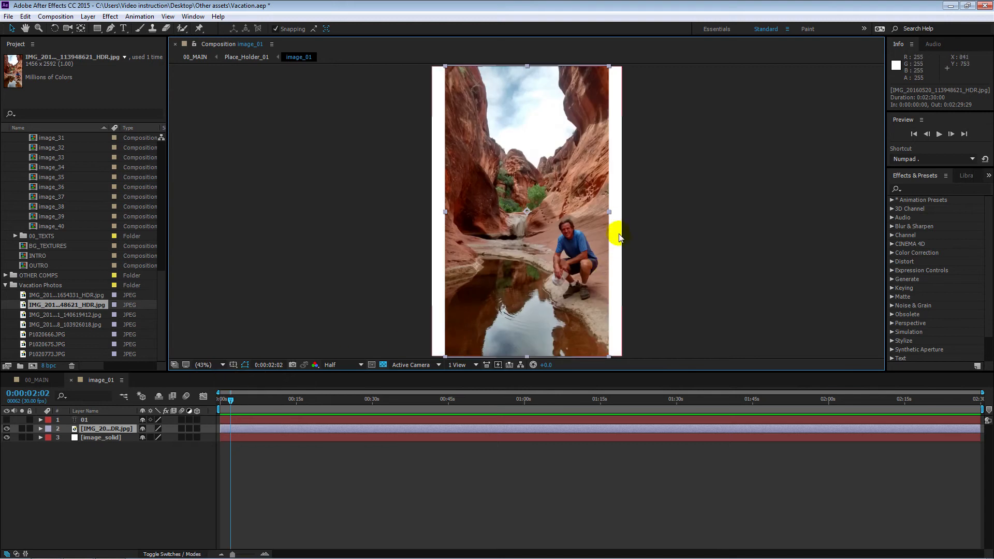
pyautogui.moveTo(613, 213)
pyautogui.mouseDown()
pyautogui.moveTo(639, 215)
pyautogui.moveTo(617, 215)
pyautogui.moveTo(626, 219)
pyautogui.mouseUp()
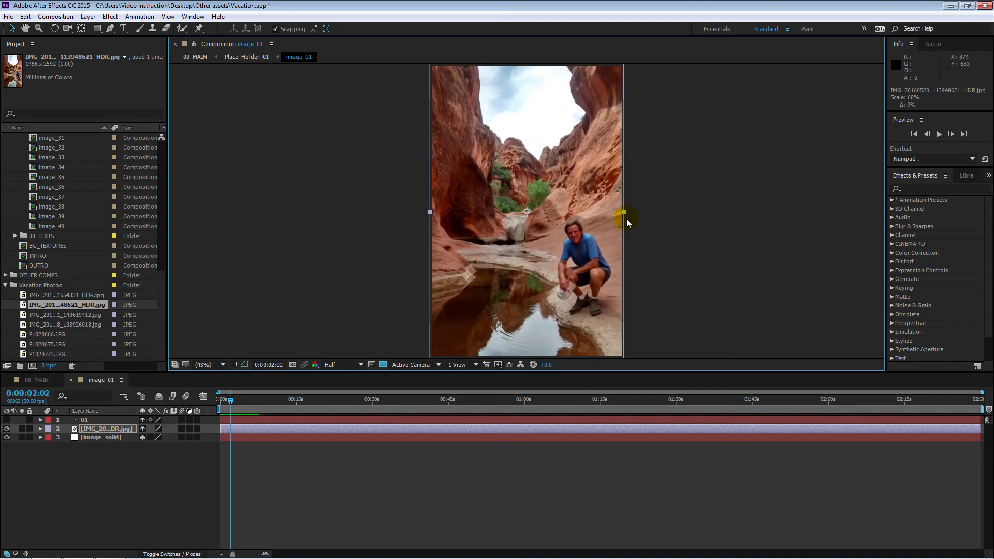
# Reposition the photo in image_01 to about 418.6, 775.2 with its upper edge at the frame's edge, and return to 00_MAIN
pyautogui.moveTo(482, 120); pyautogui.dragTo(485, 148)
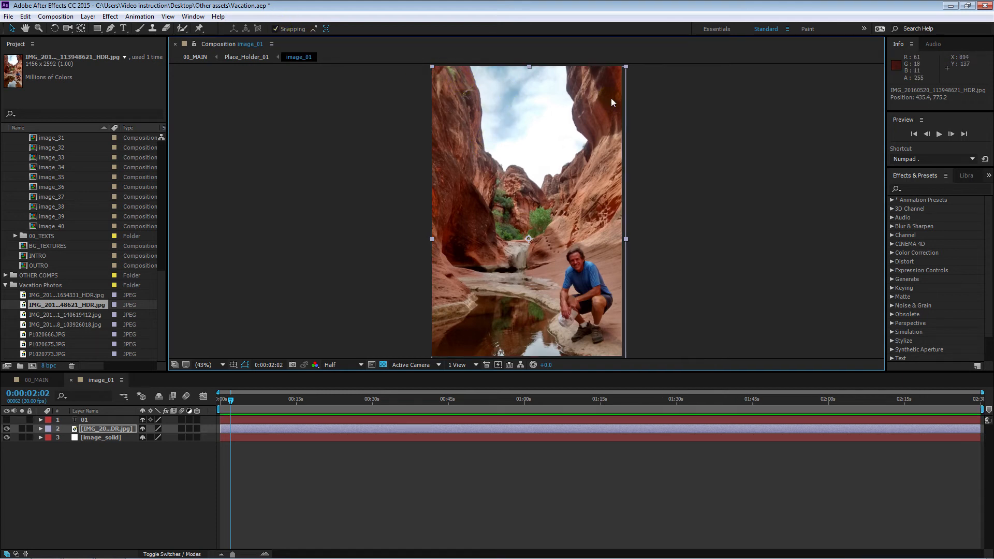
pyautogui.moveTo(606, 340); pyautogui.dragTo(603, 296)
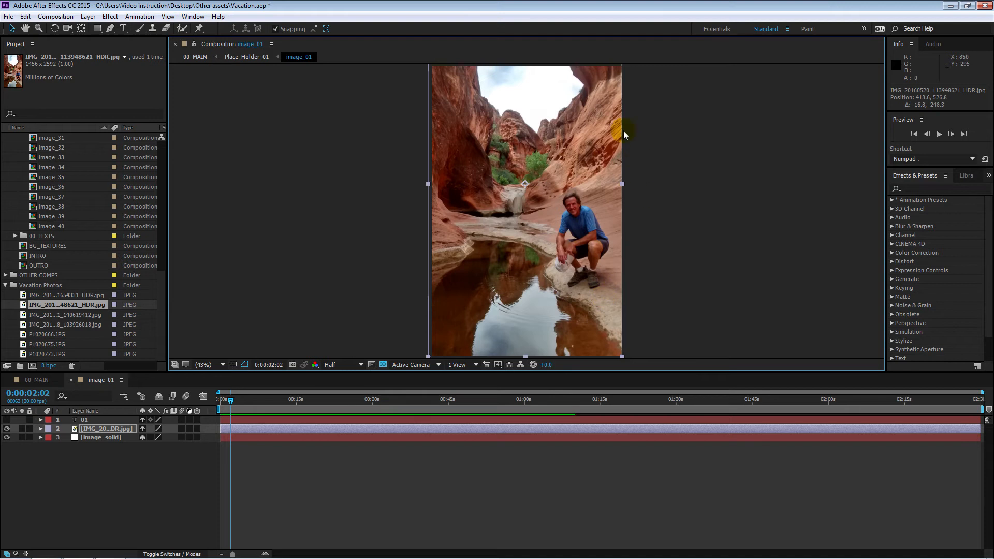
pyautogui.moveTo(613, 95); pyautogui.dragTo(609, 146)
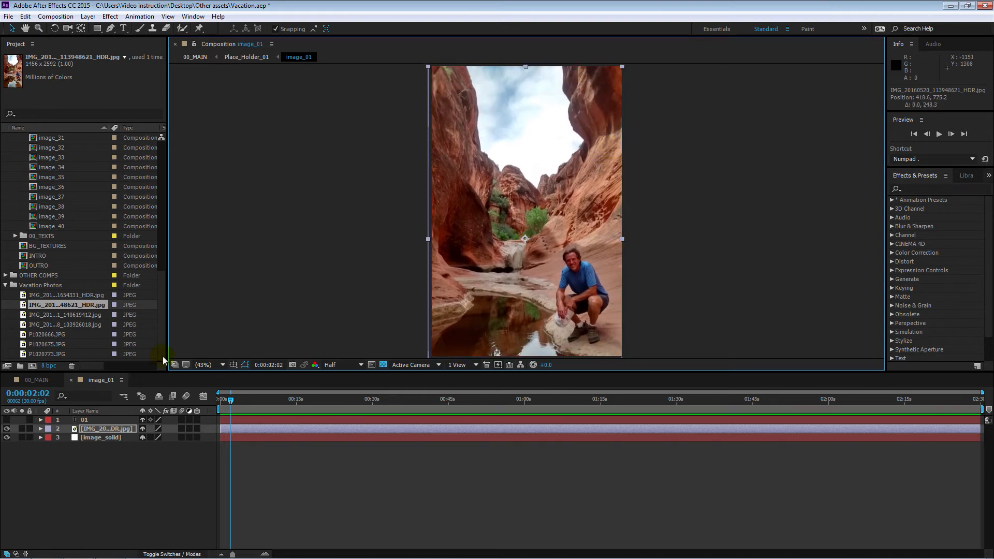
pyautogui.click(45, 380)
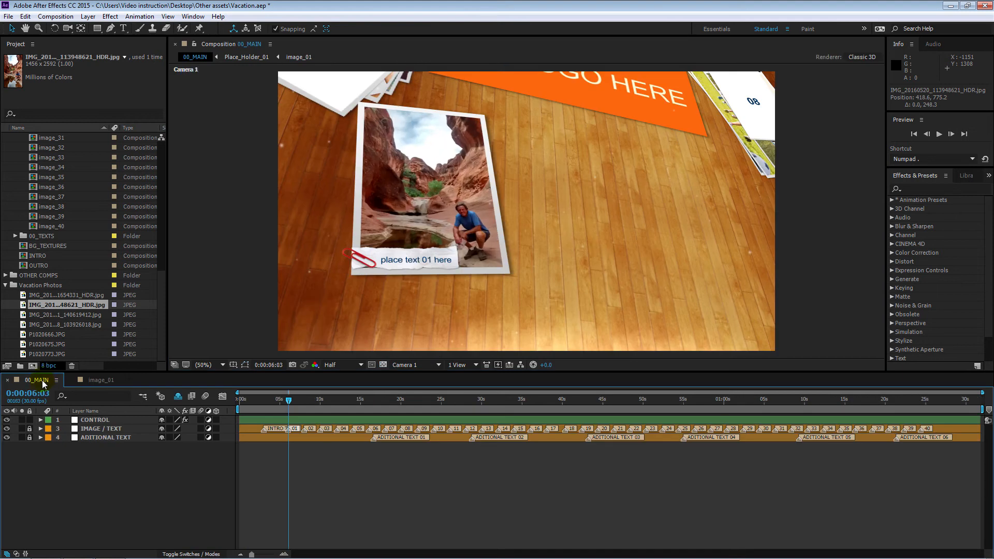
# Advance 00_MAIN keyframe by keyframe to 0:00:16:01 and open the image_06 composition from 00_IMAGES
pyautogui.click(112, 397)
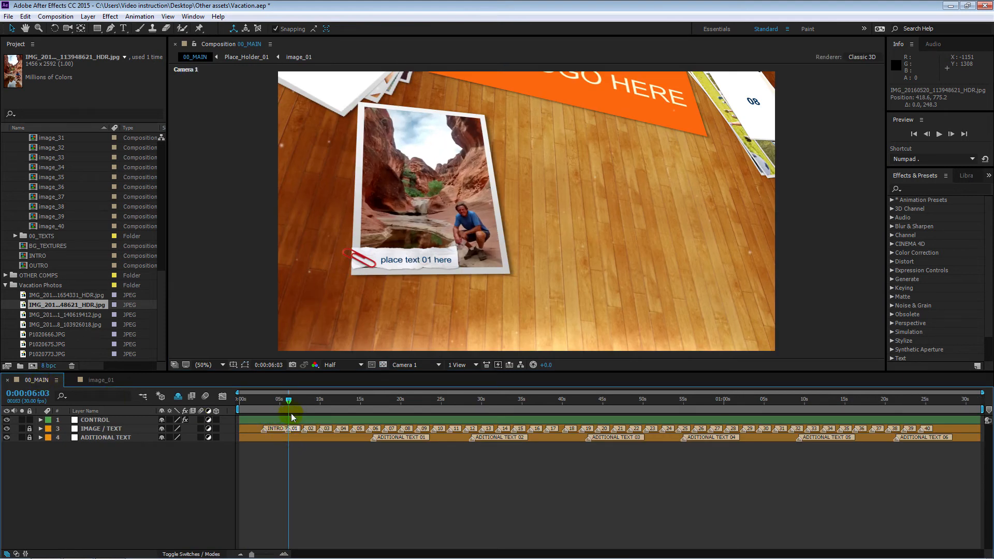
pyautogui.press('k')
pyautogui.press('k')
pyautogui.press('k')
pyautogui.press('k')
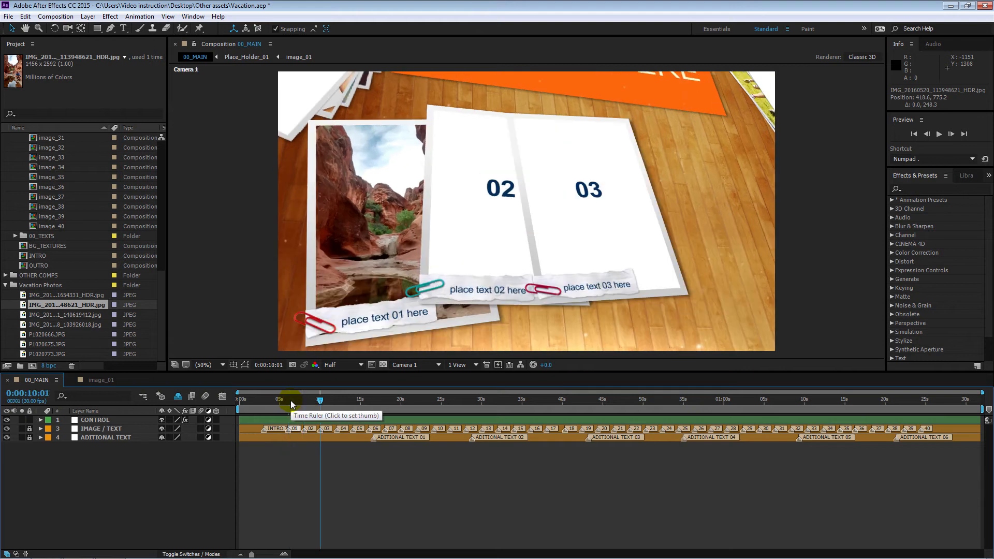
pyautogui.press('k')
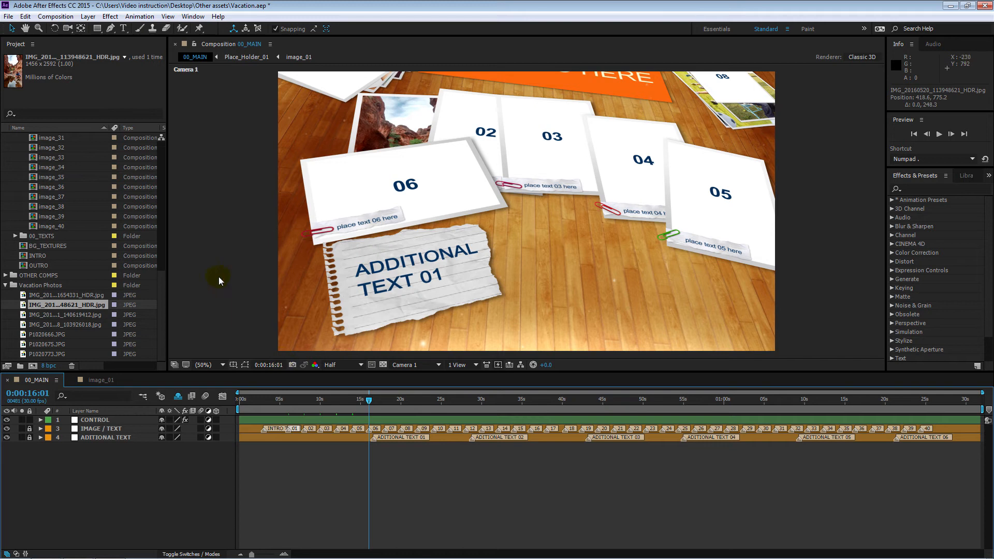
pyautogui.moveTo(163, 305); pyautogui.dragTo(172, 167)
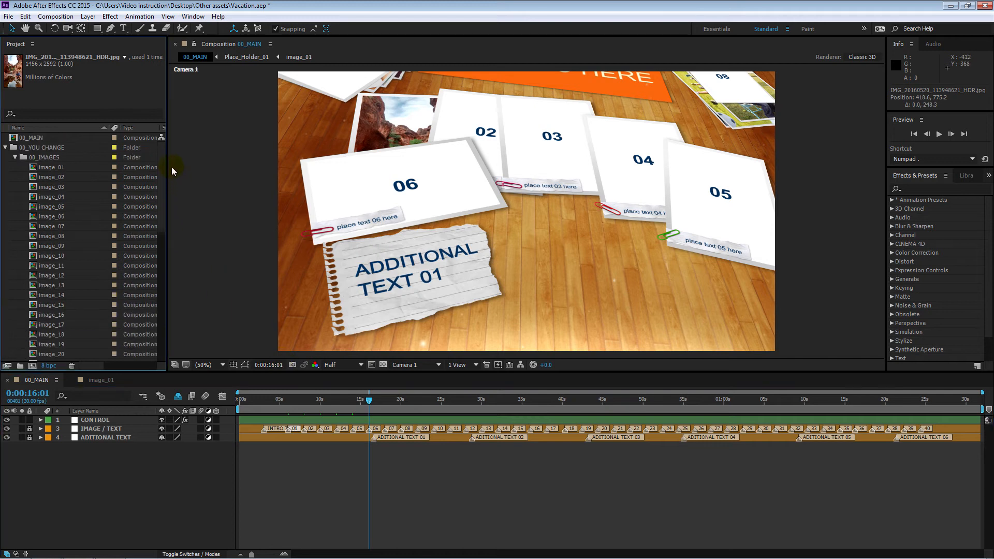
pyautogui.doubleClick(47, 216)
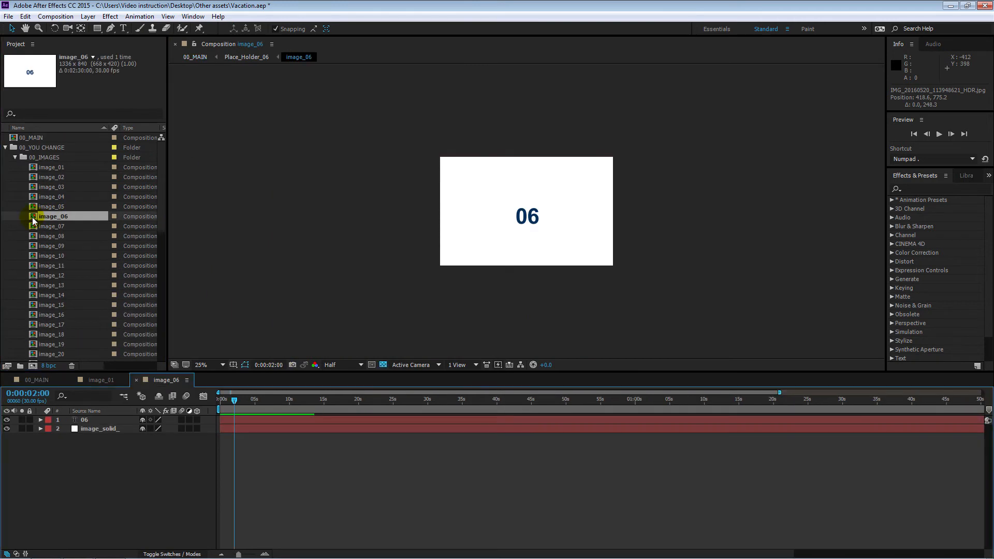
# Add IMG_20160521_140619412.jpg from Vacation Photos as the top layer of image_06 and hide the 06 text layer
pyautogui.moveTo(164, 159); pyautogui.dragTo(160, 283)
pyautogui.click(23, 317)
pyautogui.moveTo(23, 317); pyautogui.dragTo(69, 420)
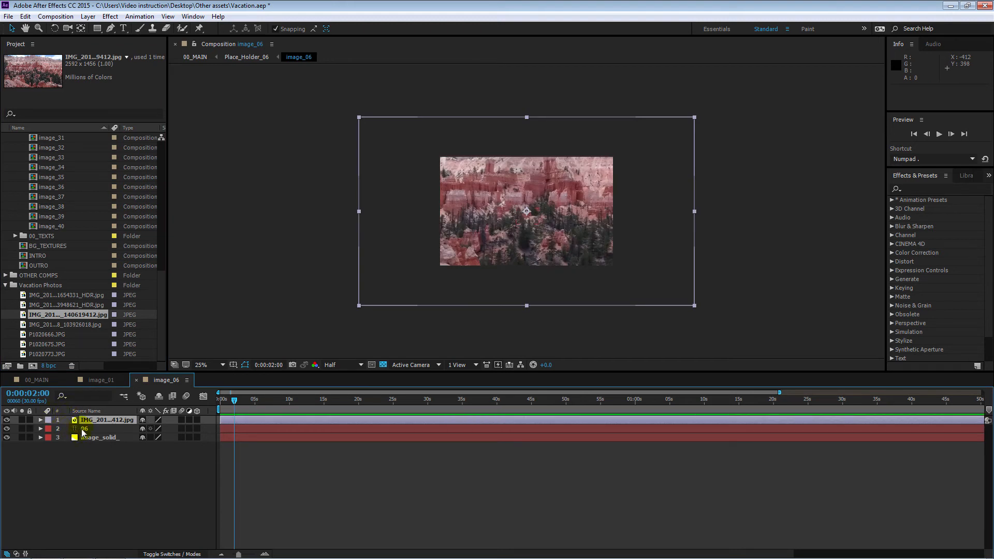
pyautogui.click(7, 429)
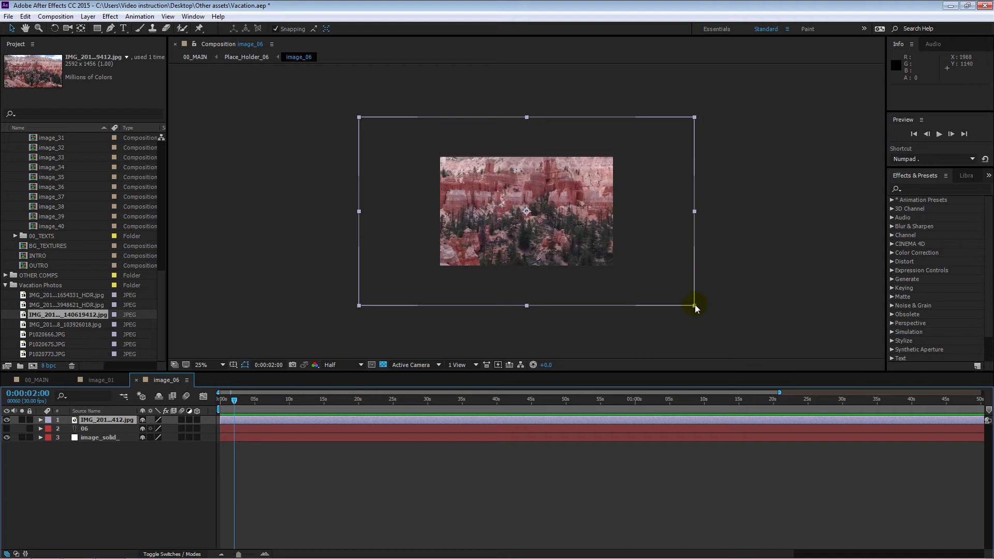
# Scale the photo in image_06 to 61%, position it at about 669, 413 to fill the frame, and return to 00_MAIN
pyautogui.moveTo(694, 306); pyautogui.dragTo(627, 267)
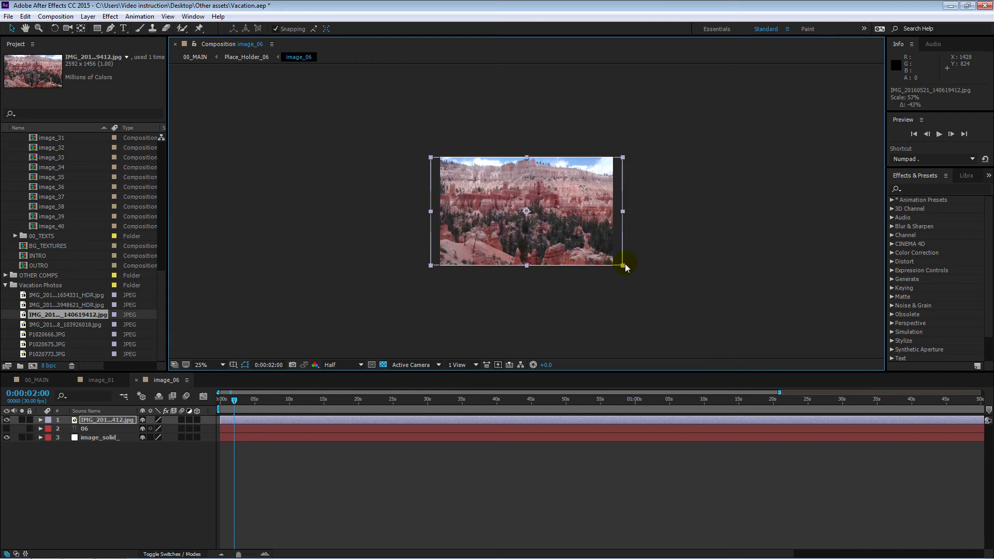
pyautogui.moveTo(581, 229)
pyautogui.mouseDown()
pyautogui.moveTo(556, 228)
pyautogui.moveTo(589, 232)
pyautogui.mouseUp()
pyautogui.moveTo(589, 232); pyautogui.dragTo(570, 230)
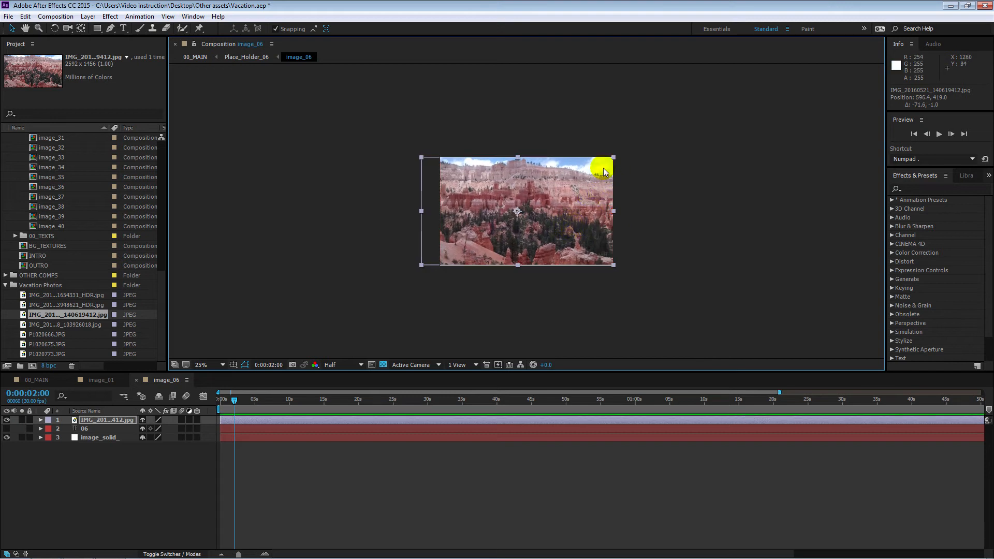
pyautogui.moveTo(606, 167)
pyautogui.mouseDown()
pyautogui.moveTo(584, 171)
pyautogui.moveTo(599, 169)
pyautogui.mouseUp()
pyautogui.moveTo(462, 167); pyautogui.dragTo(465, 167)
pyautogui.moveTo(555, 178); pyautogui.dragTo(552, 182)
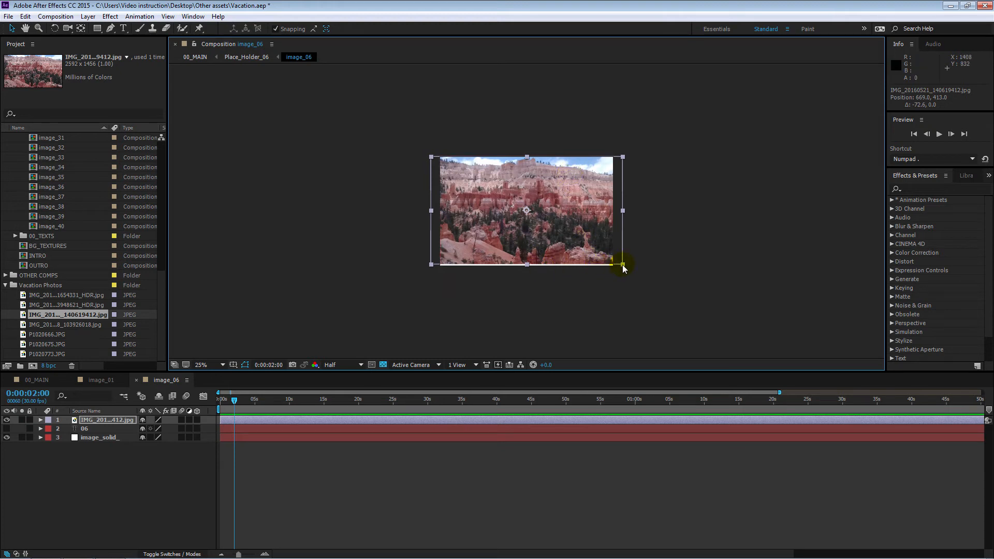
pyautogui.moveTo(622, 266); pyautogui.dragTo(621, 274)
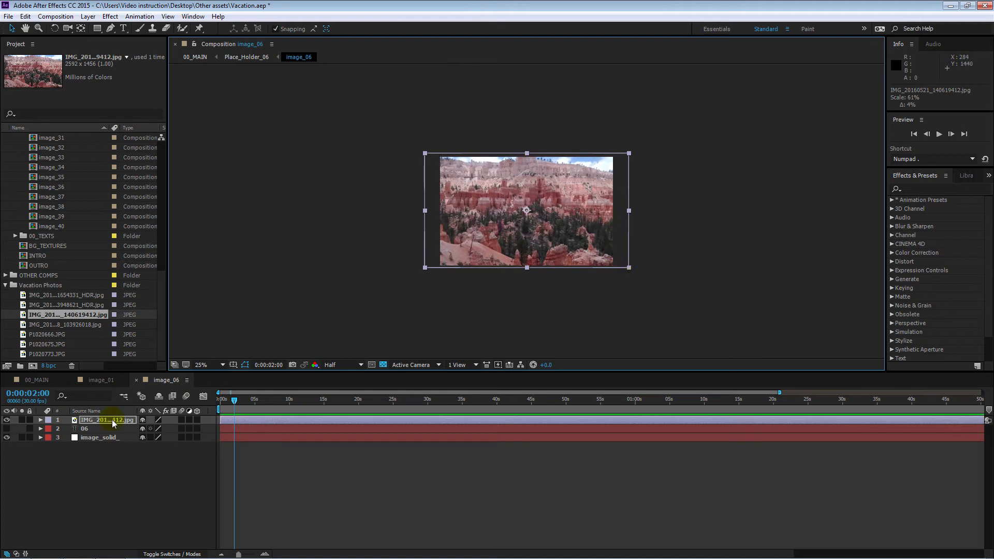
pyautogui.click(25, 377)
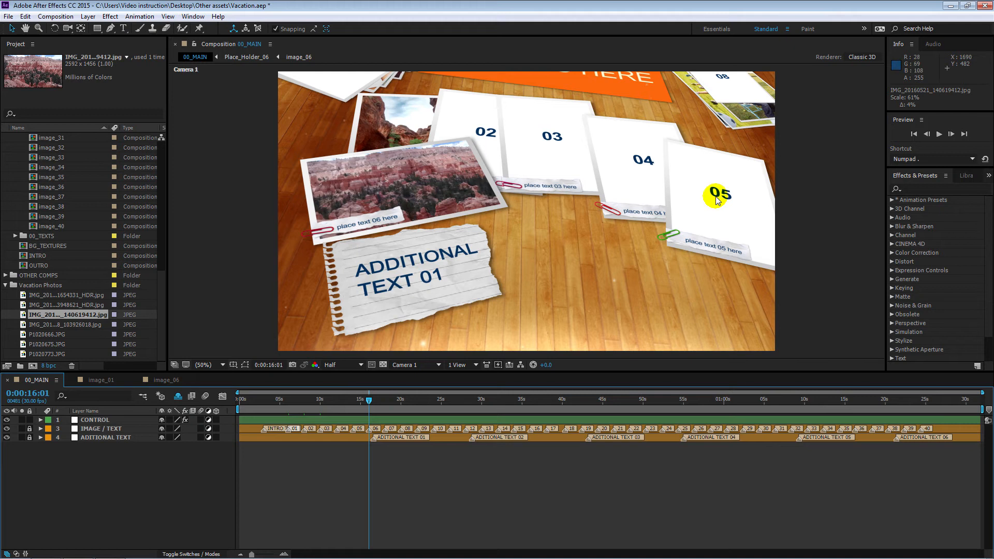
# Open the image_05 composition and add P1020675.JPG from Vacation Photos as its top layer
pyautogui.moveTo(161, 313); pyautogui.dragTo(172, 181)
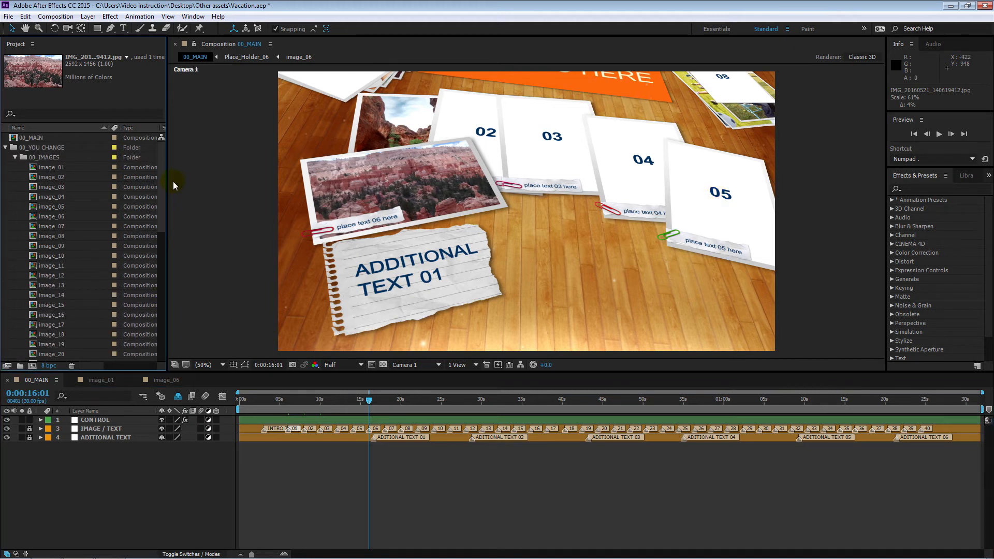
pyautogui.doubleClick(32, 206)
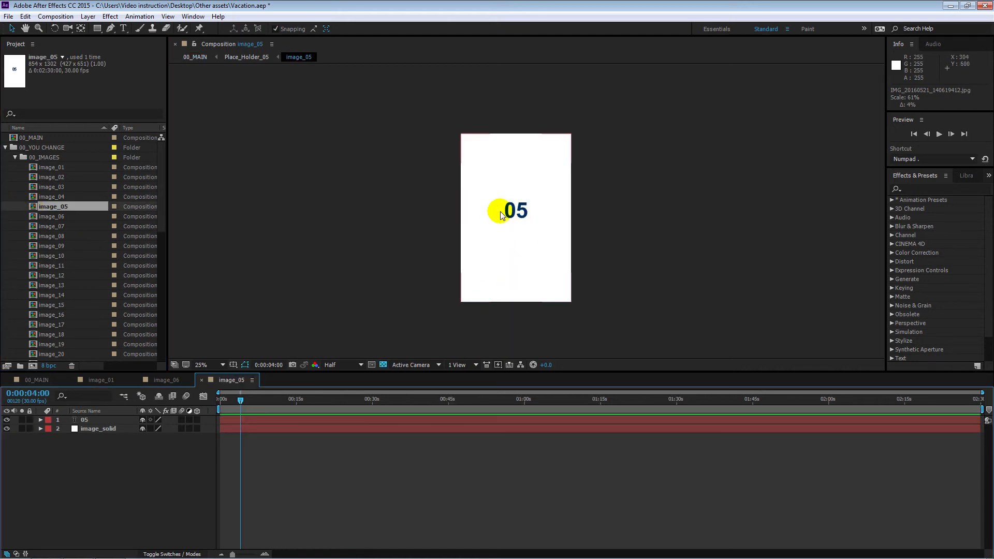
pyautogui.moveTo(162, 189); pyautogui.dragTo(160, 330)
pyautogui.click(24, 346)
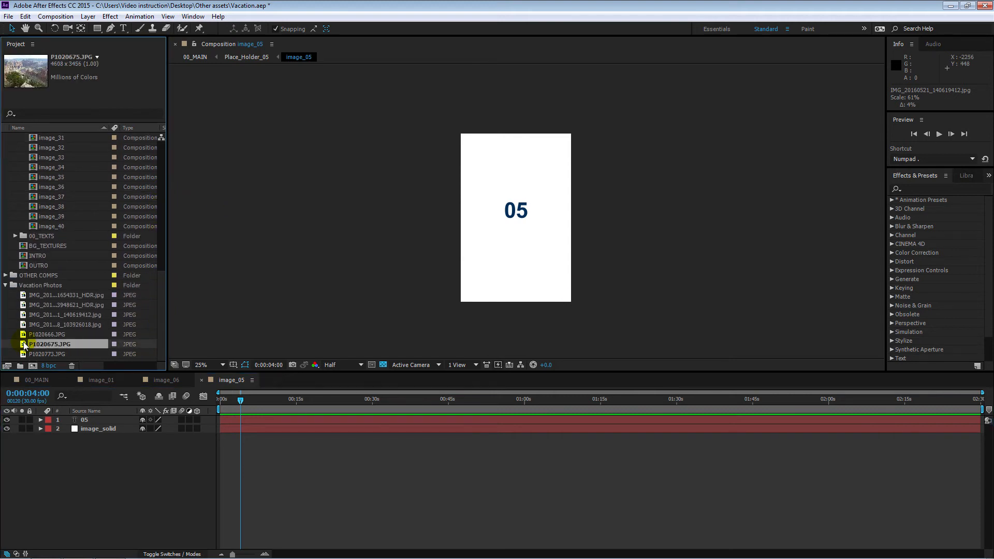
pyautogui.moveTo(24, 345); pyautogui.dragTo(79, 419)
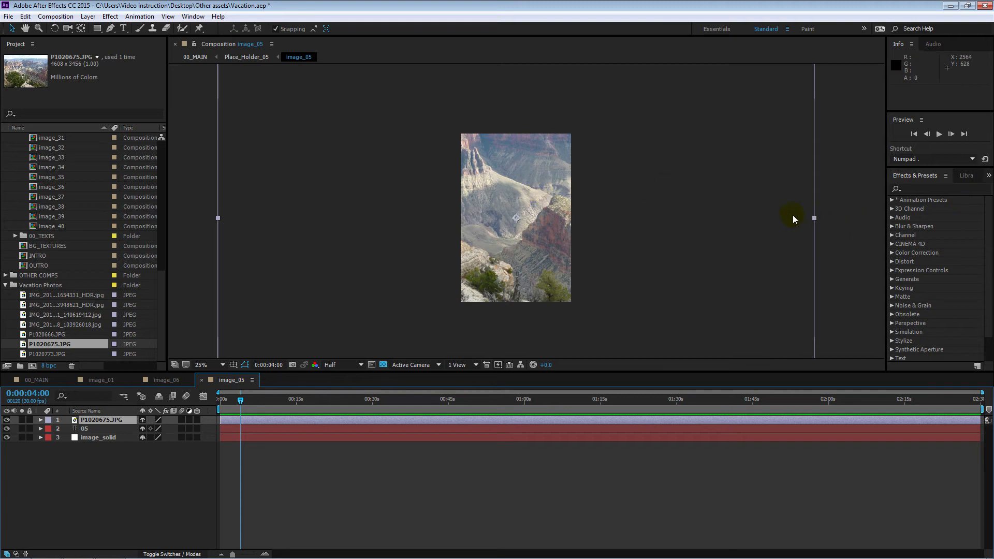
# Scale P1020675.JPG in image_05 to 19% to match the frame's width and return to 00_MAIN
pyautogui.moveTo(818, 220); pyautogui.dragTo(573, 186)
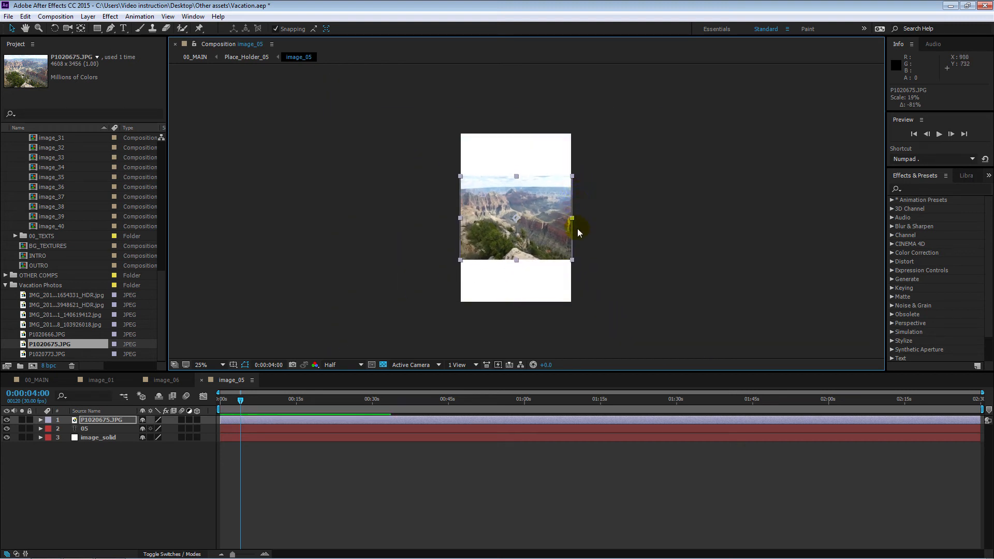
pyautogui.click(33, 380)
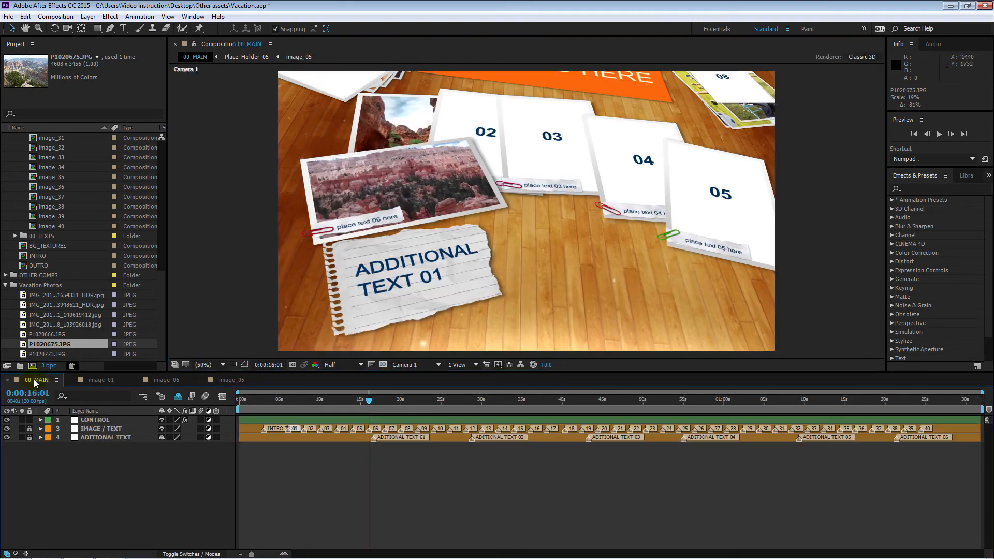
# Enlarge P1020675.JPG in image_05 to cover most of the frame's height, position it at about 535, 640, and return to 00_MAIN
pyautogui.moveTo(368, 405); pyautogui.dragTo(354, 405)
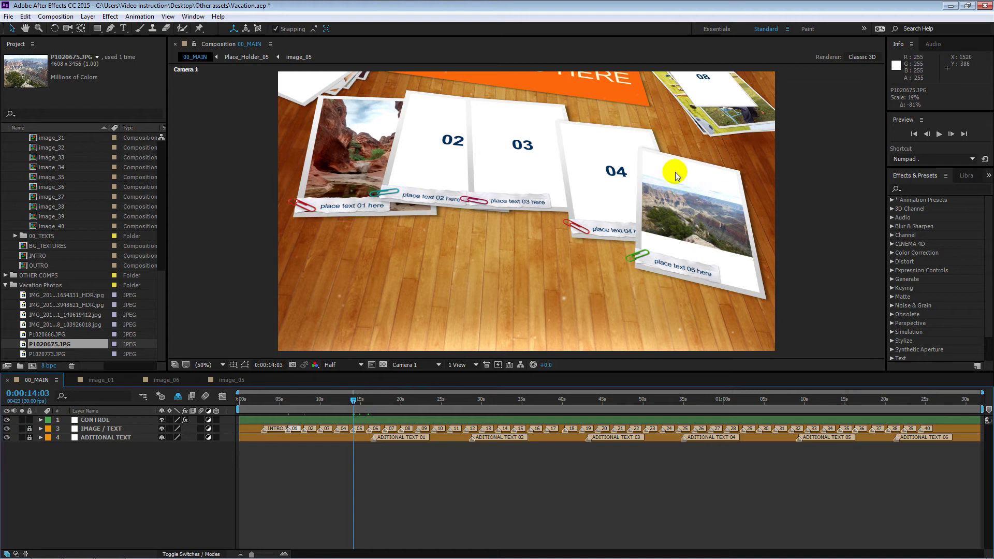
pyautogui.click(224, 380)
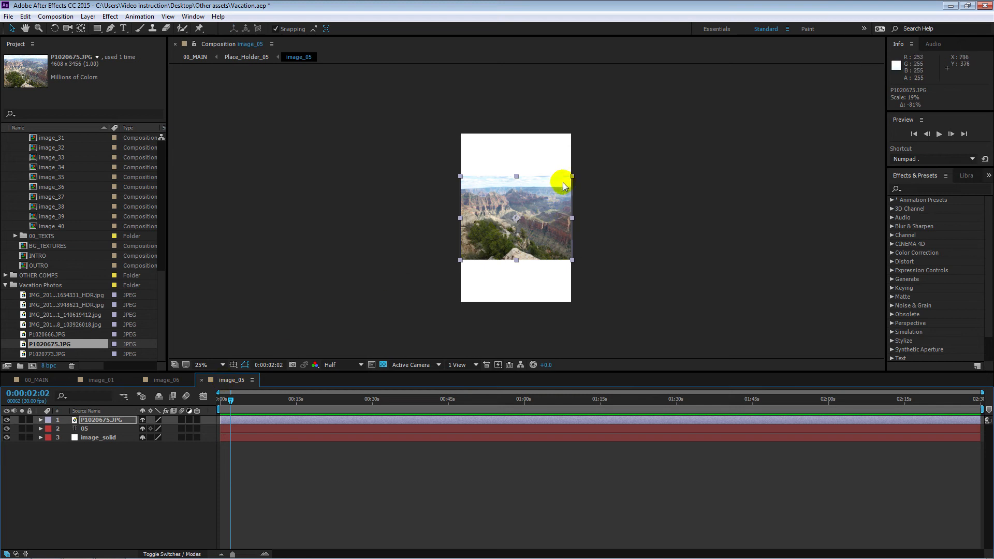
pyautogui.moveTo(574, 177); pyautogui.dragTo(717, 141)
pyautogui.moveTo(557, 175); pyautogui.dragTo(594, 195)
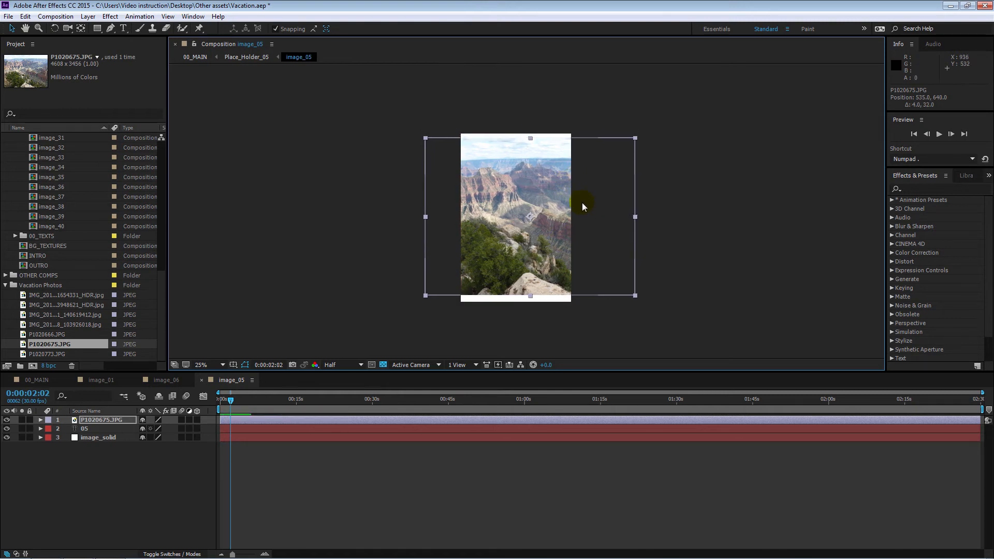
pyautogui.click(36, 379)
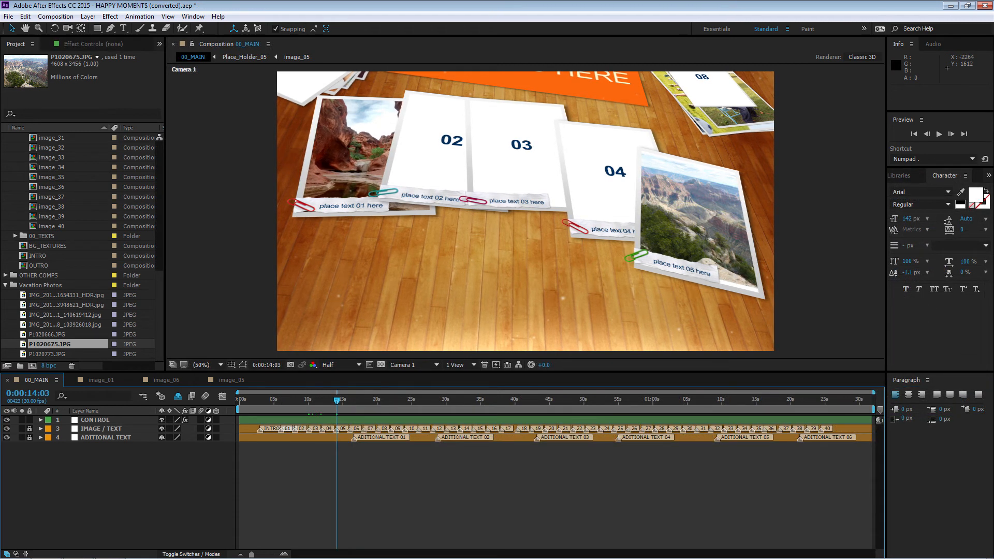
# Hide P1020675.JPG in image_05 and add P1020773.JPG from Vacation Photos as the top layer
pyautogui.click(224, 382)
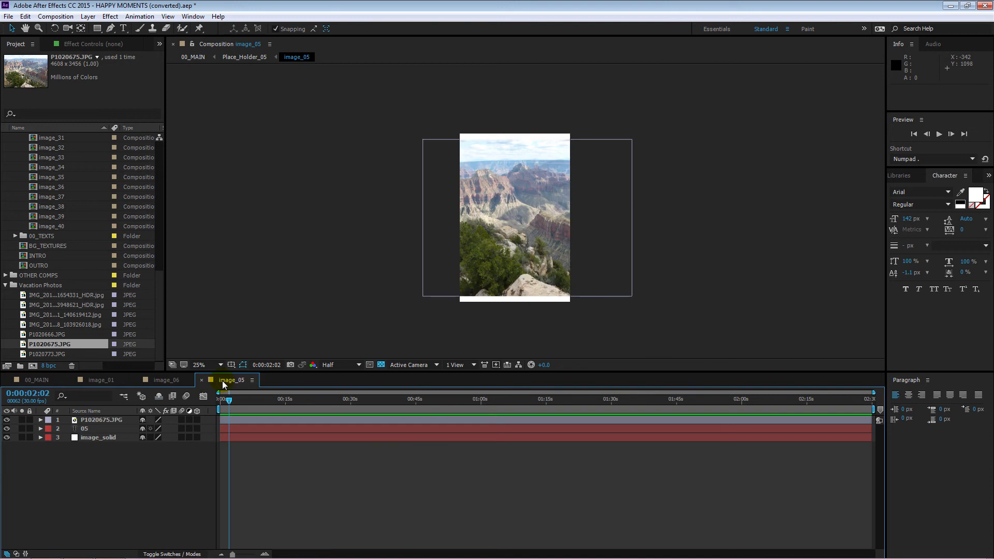
pyautogui.click(115, 420)
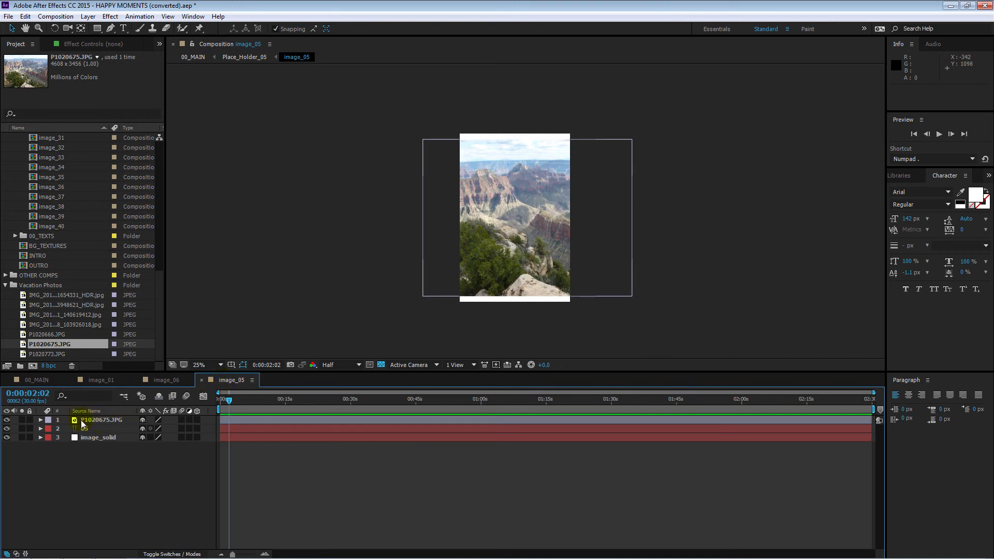
pyautogui.click(7, 421)
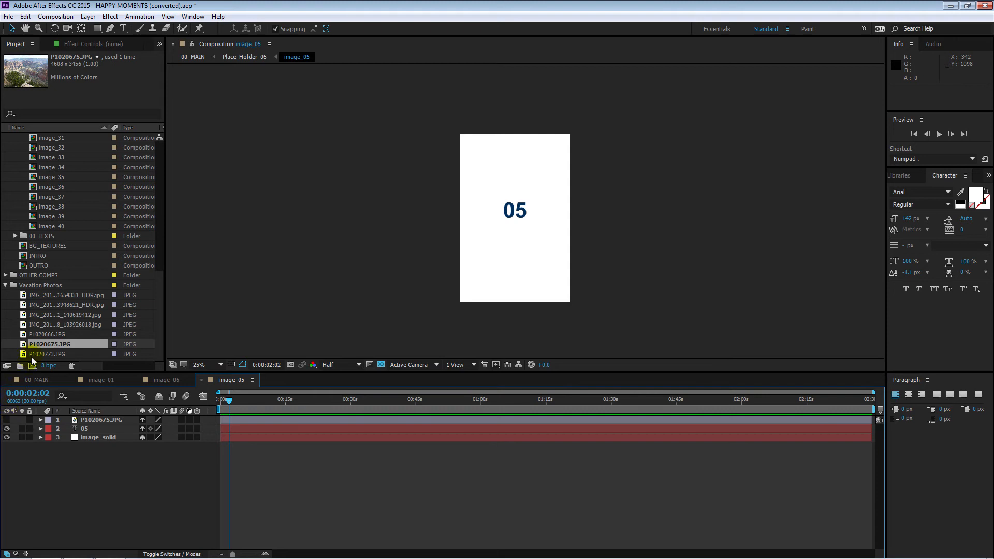
pyautogui.click(32, 356)
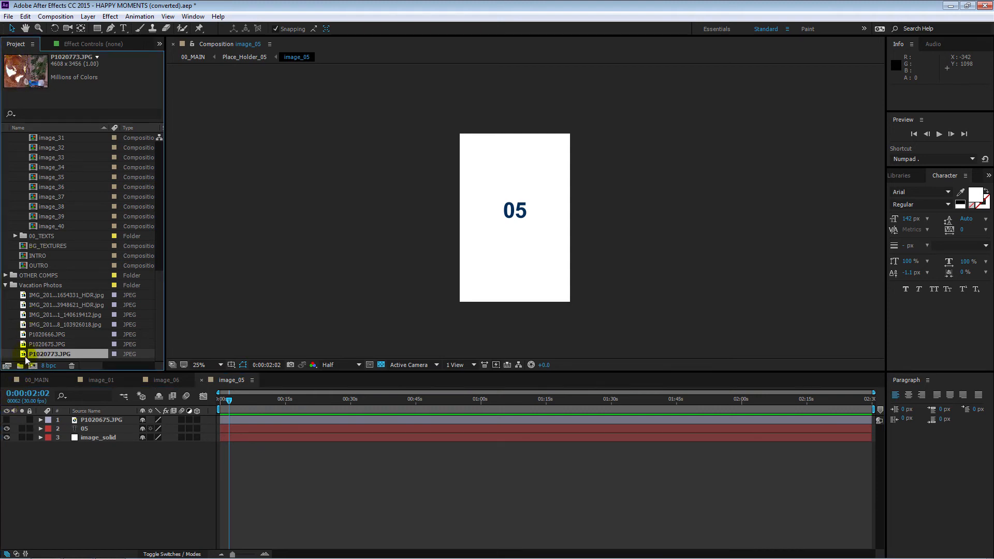
pyautogui.moveTo(23, 355); pyautogui.dragTo(64, 423)
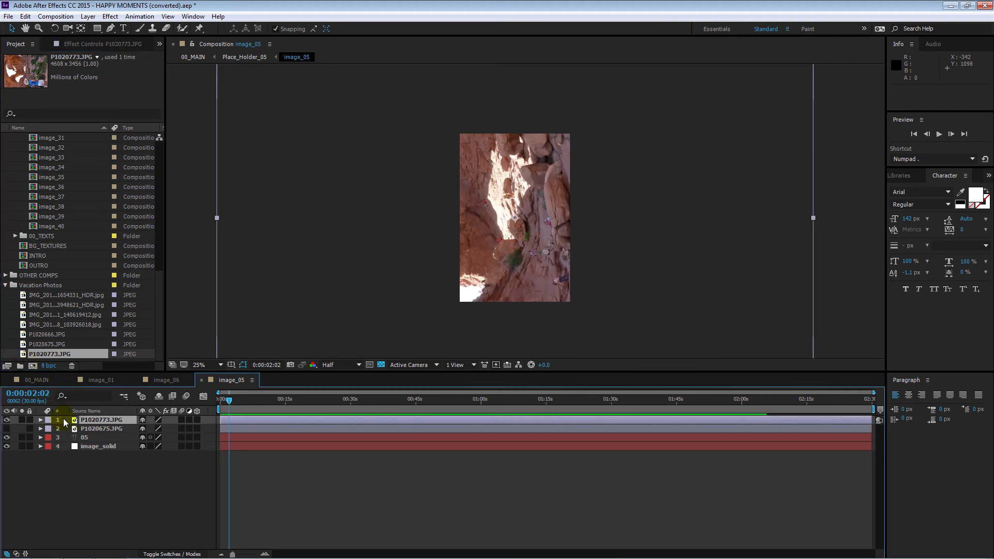
# Scale P1020773.JPG to about 26% and rotate it 90° to stand upright in the frame
pyautogui.moveTo(813, 219); pyautogui.dragTo(593, 225)
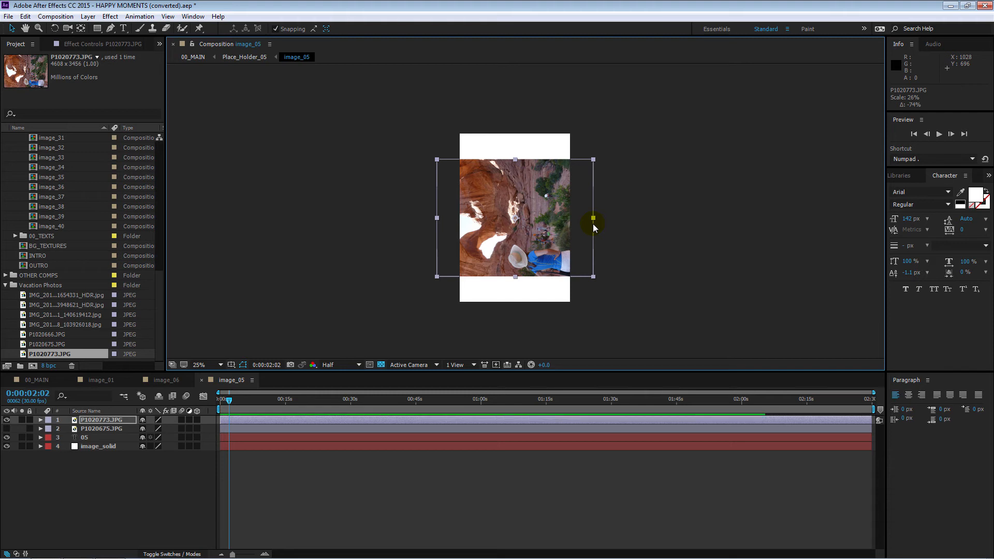
pyautogui.click(54, 29)
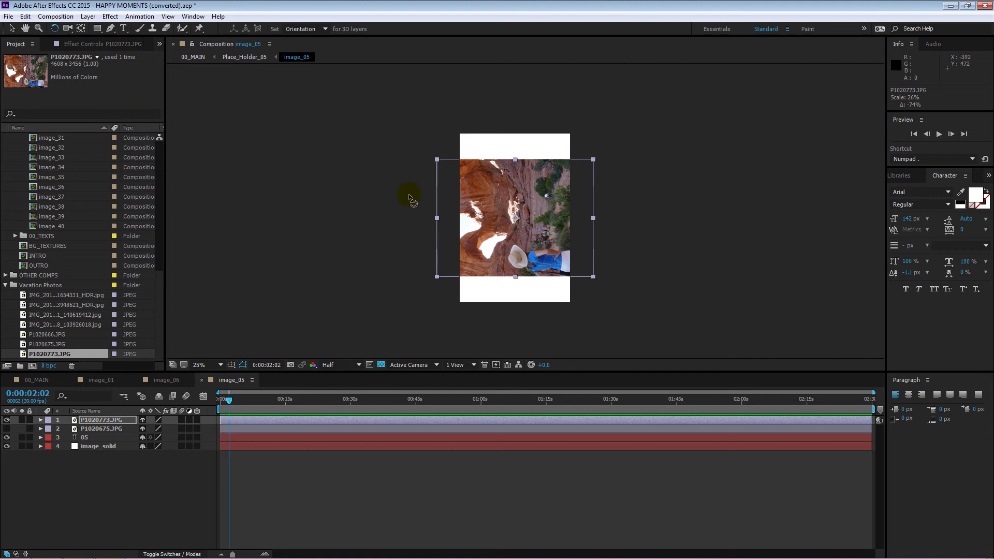
pyautogui.moveTo(420, 202); pyautogui.dragTo(536, 177)
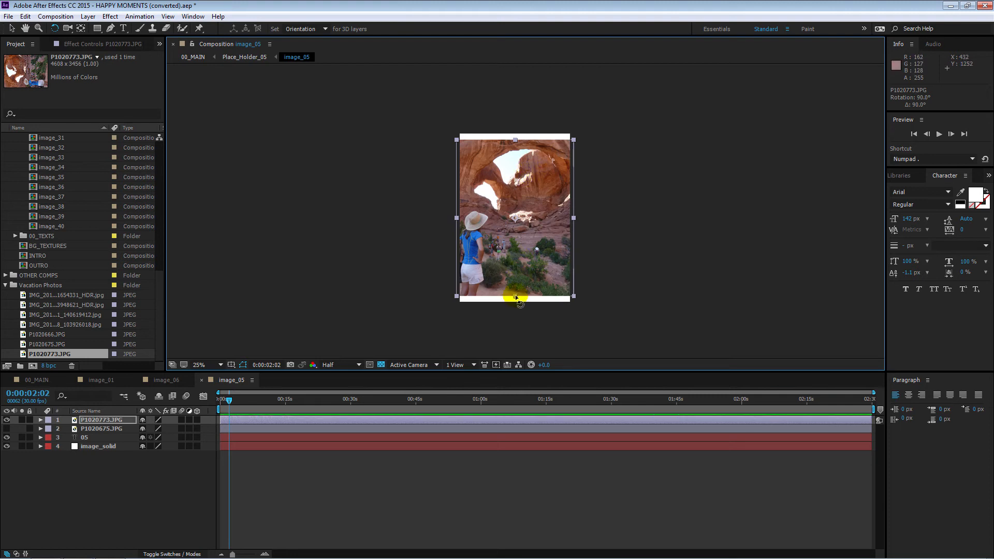
# Enlarge the rotated P1020773.JPG slightly and position it at about 427, 651
pyautogui.click(11, 28)
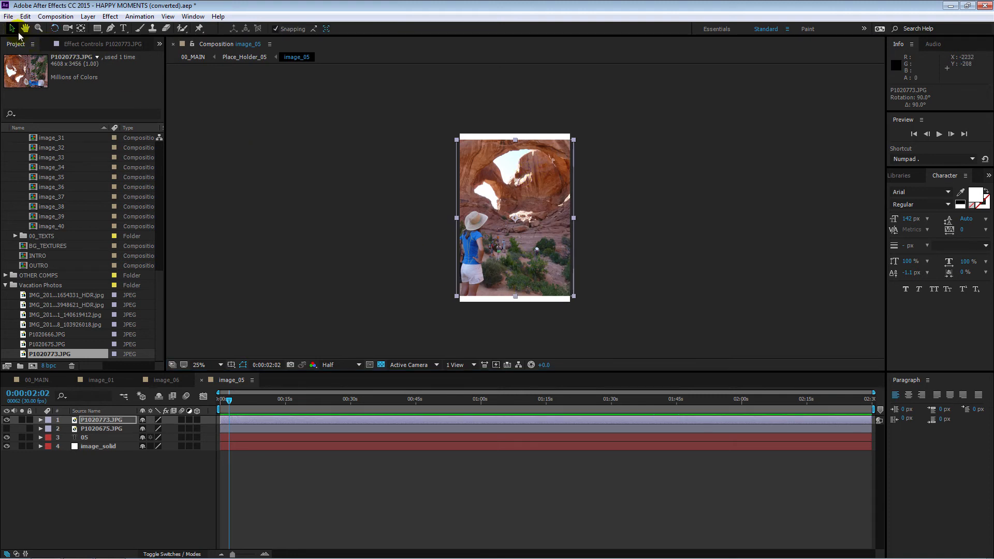
pyautogui.moveTo(515, 296)
pyautogui.mouseDown()
pyautogui.moveTo(515, 311)
pyautogui.moveTo(516, 300)
pyautogui.mouseUp()
pyautogui.moveTo(526, 247); pyautogui.dragTo(531, 251)
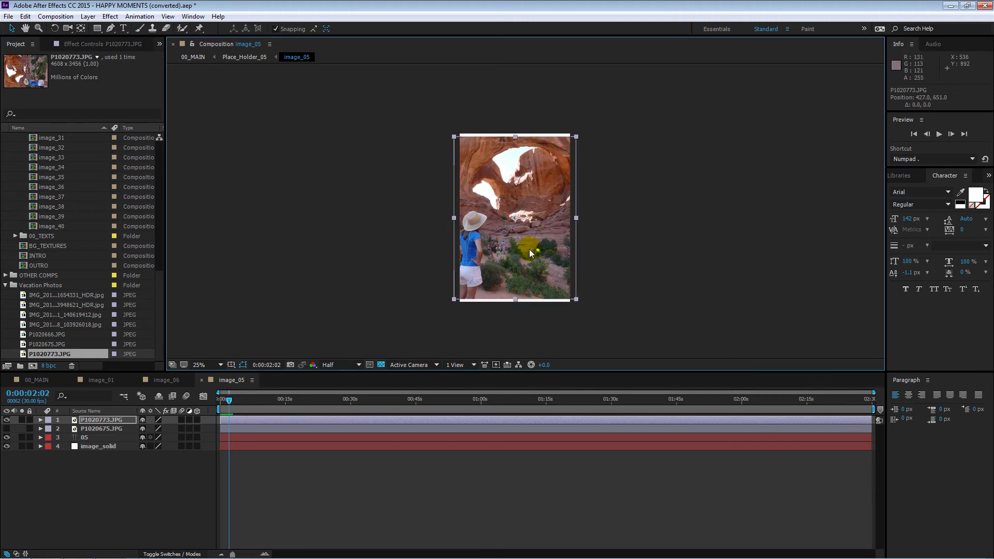
# Delete the P1020773.JPG layer from image_05, show P1020675.JPG again, and return to 00_MAIN
pyautogui.click(115, 421)
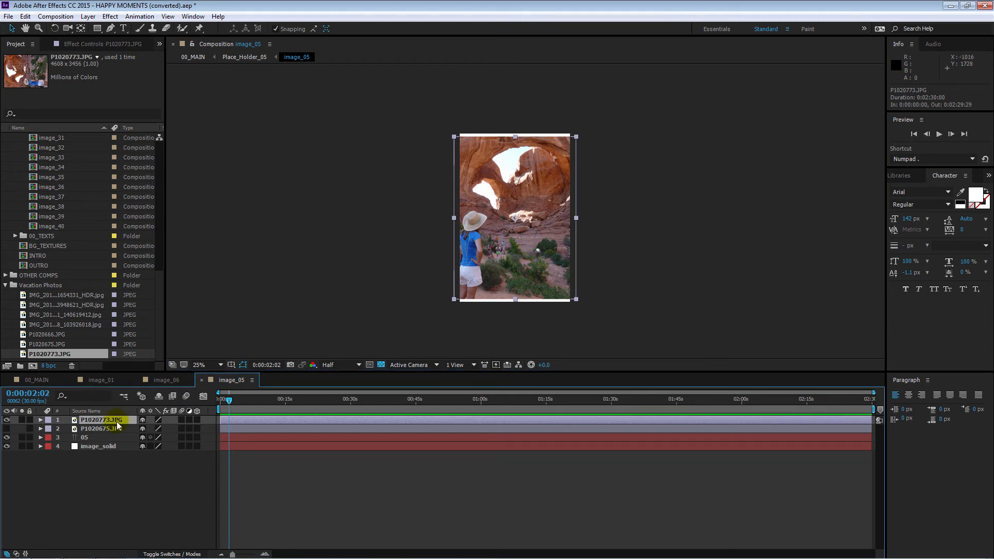
pyautogui.press('Delete')
pyautogui.click(6, 421)
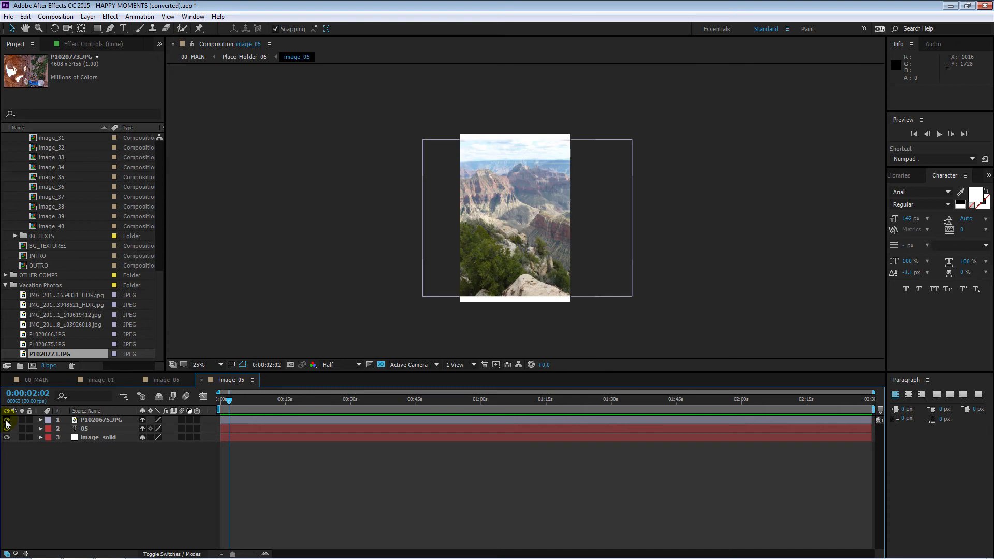
pyautogui.click(38, 380)
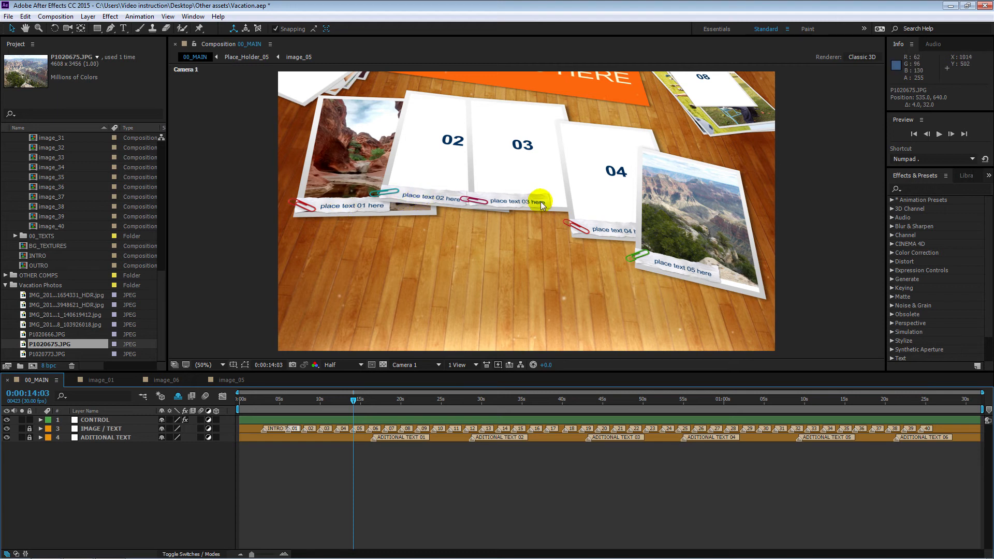
# Collapse the 00_IMAGES folder, expand 00_TEXTS, and set the current time of 00_MAIN to 0:00:16:16
pyautogui.moveTo(165, 306); pyautogui.dragTo(166, 160)
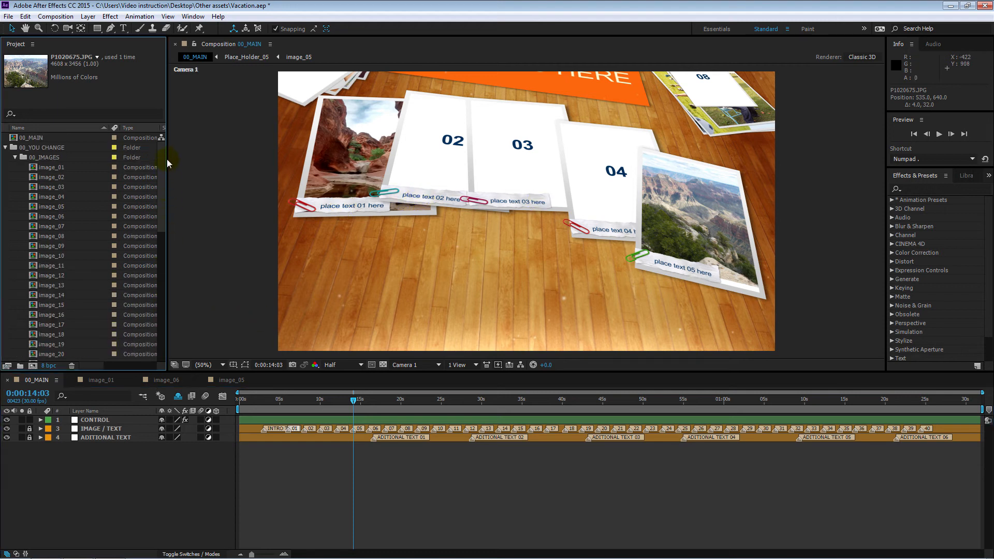
pyautogui.click(15, 158)
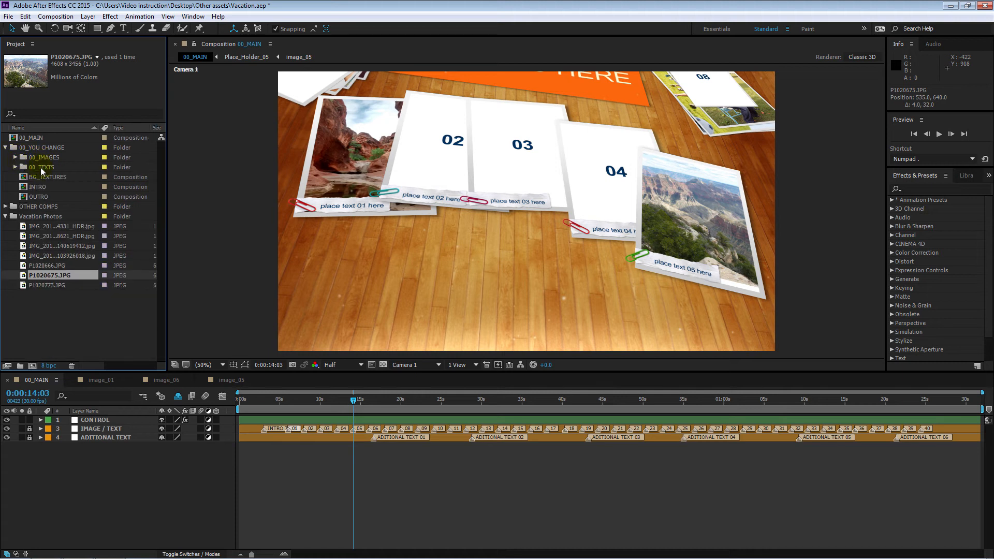
pyautogui.click(15, 167)
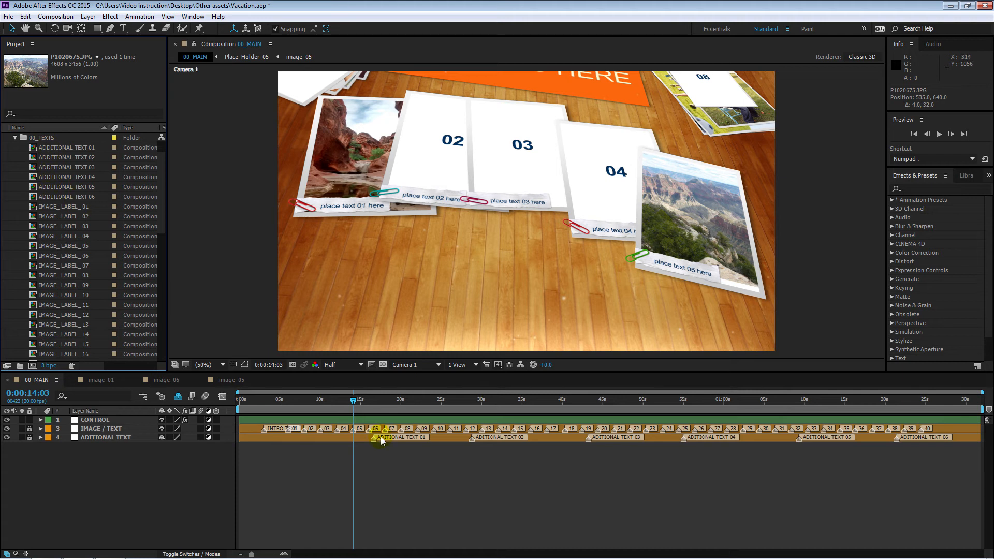
pyautogui.moveTo(354, 402); pyautogui.dragTo(372, 407)
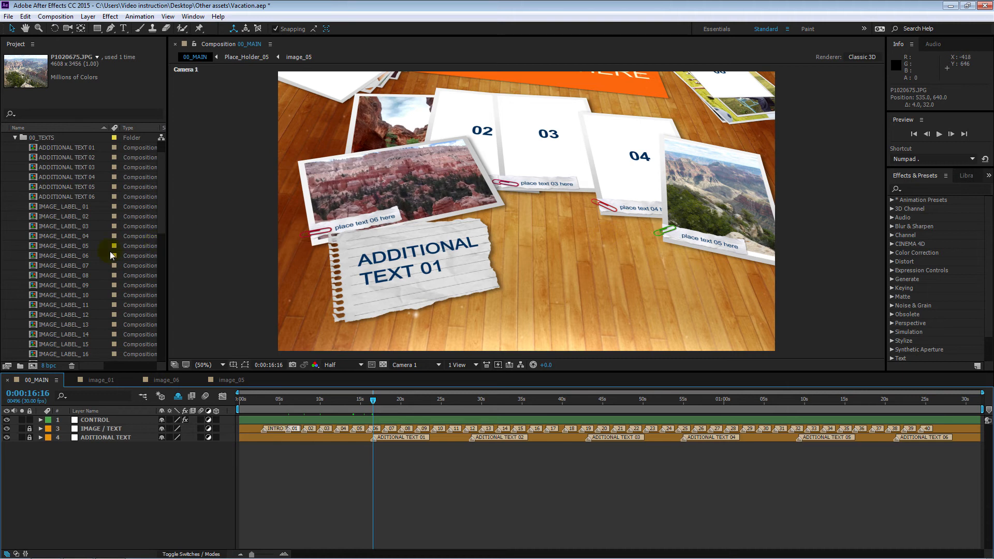
# Replace the placeholder text in the IMAGE_LABEL_05 composition with "Grand Canyon" and return to 00_MAIN
pyautogui.doubleClick(36, 247)
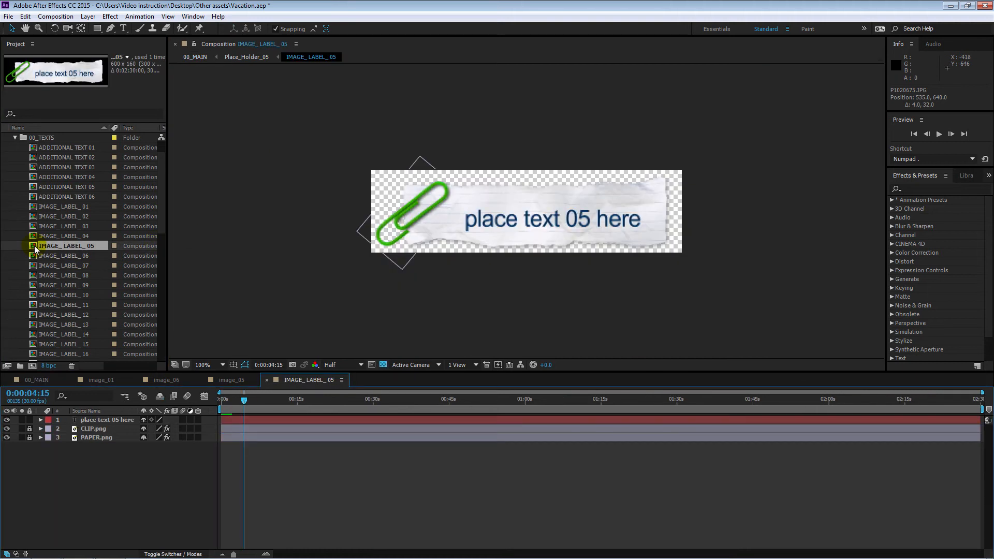
pyautogui.click(85, 421)
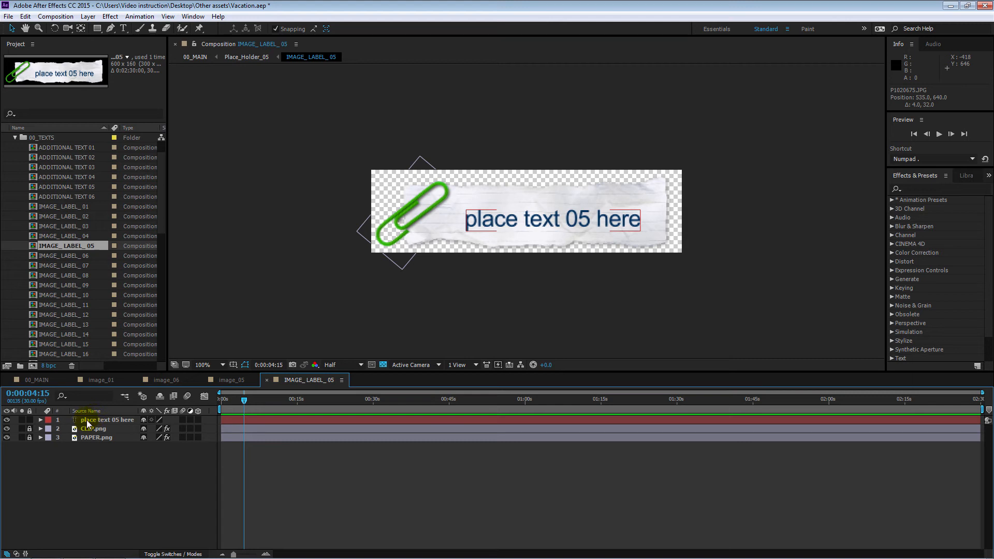
pyautogui.doubleClick(82, 421)
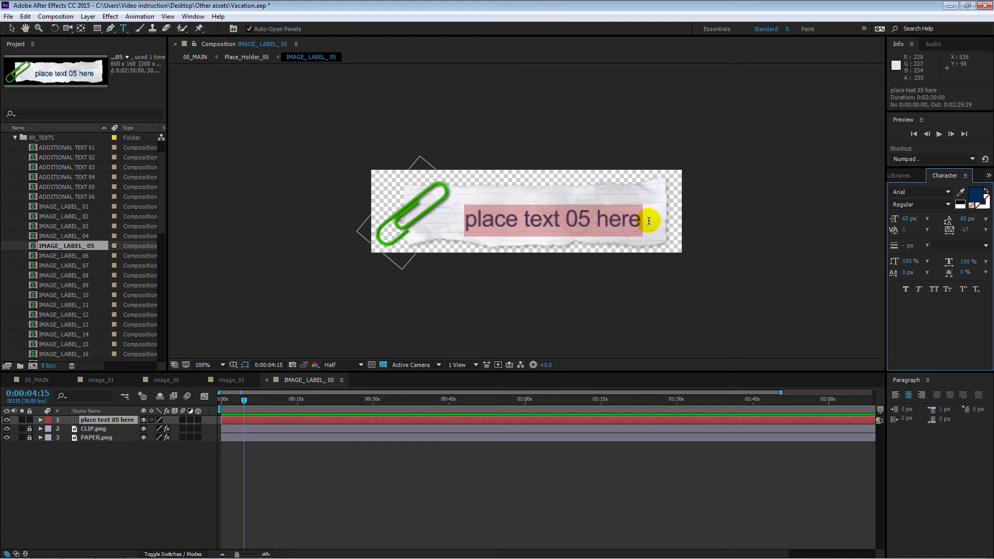
pyautogui.write('Grand ')
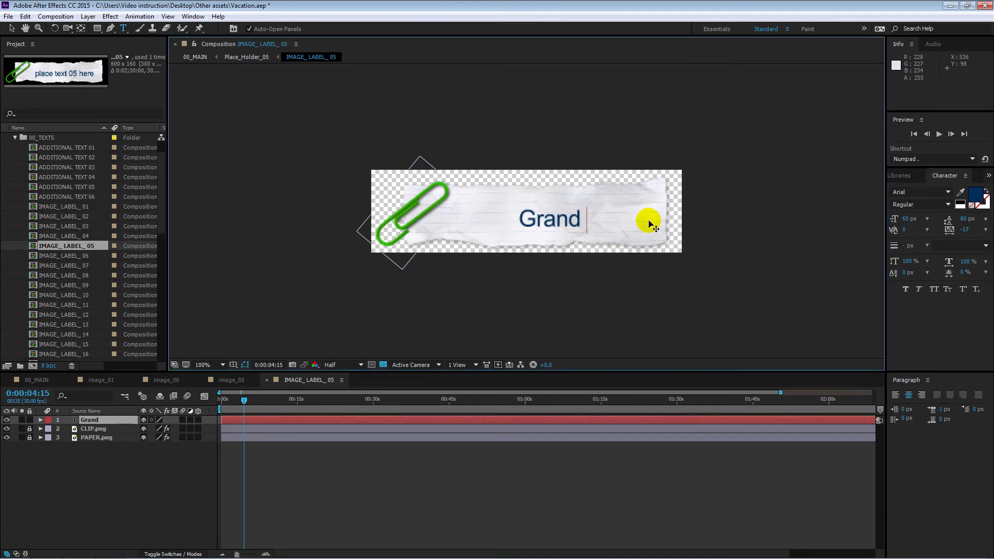
pyautogui.write('Canyon')
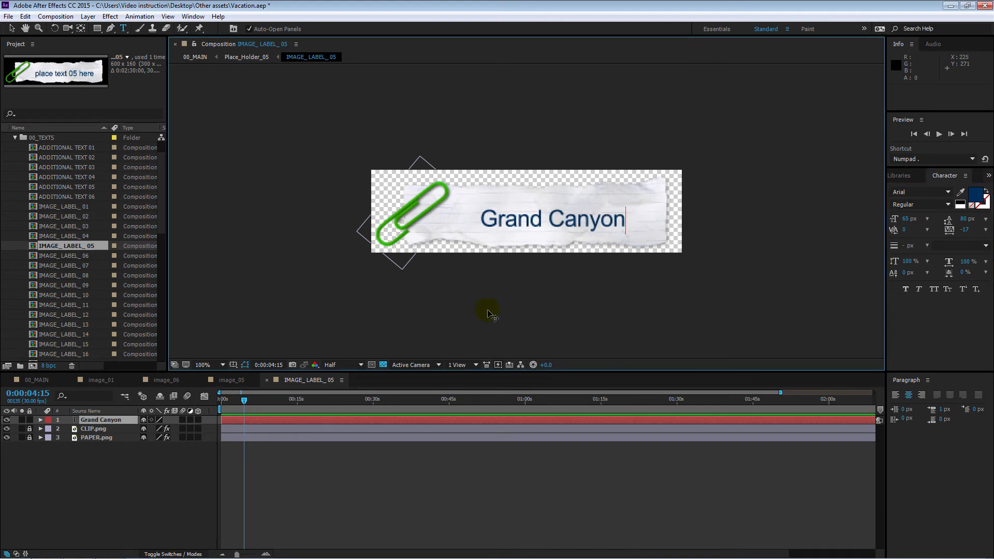
pyautogui.click(47, 380)
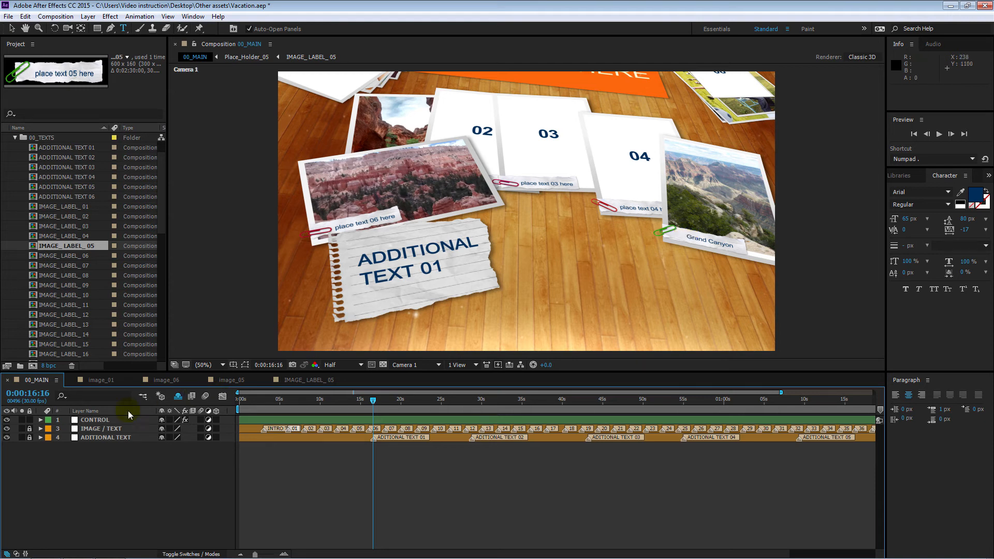
# Select the CONTROL layer in 00_MAIN and display its effect controls
pyautogui.click(113, 422)
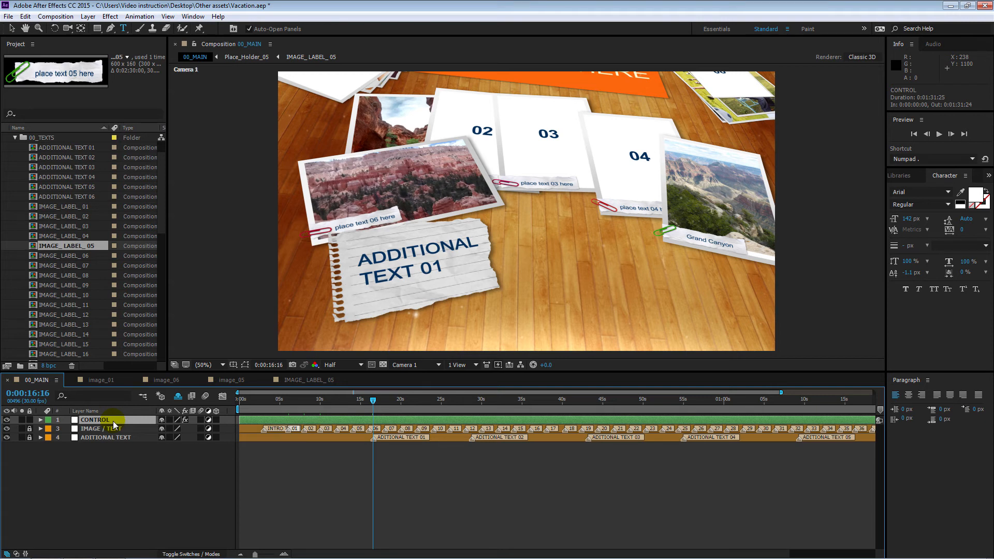
pyautogui.click(195, 17)
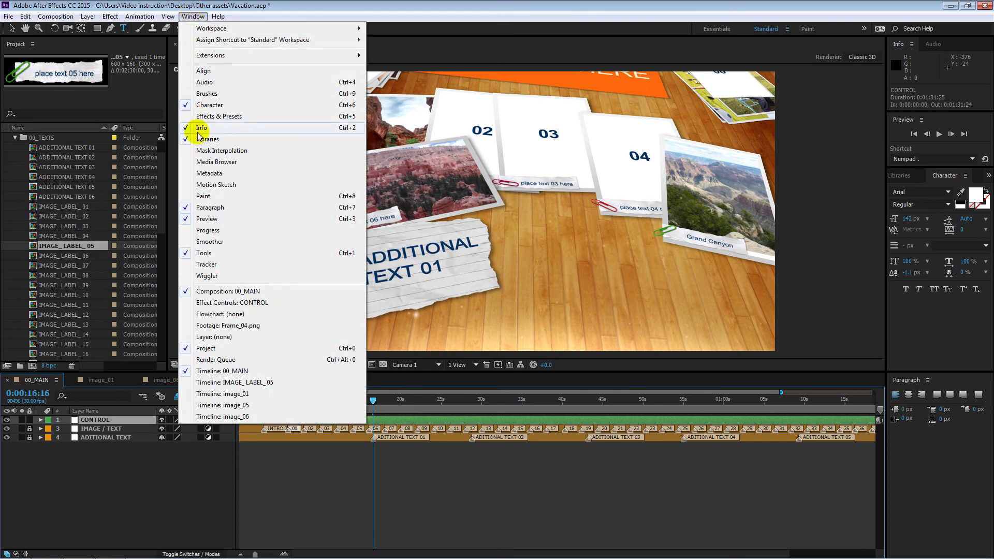
pyautogui.click(224, 303)
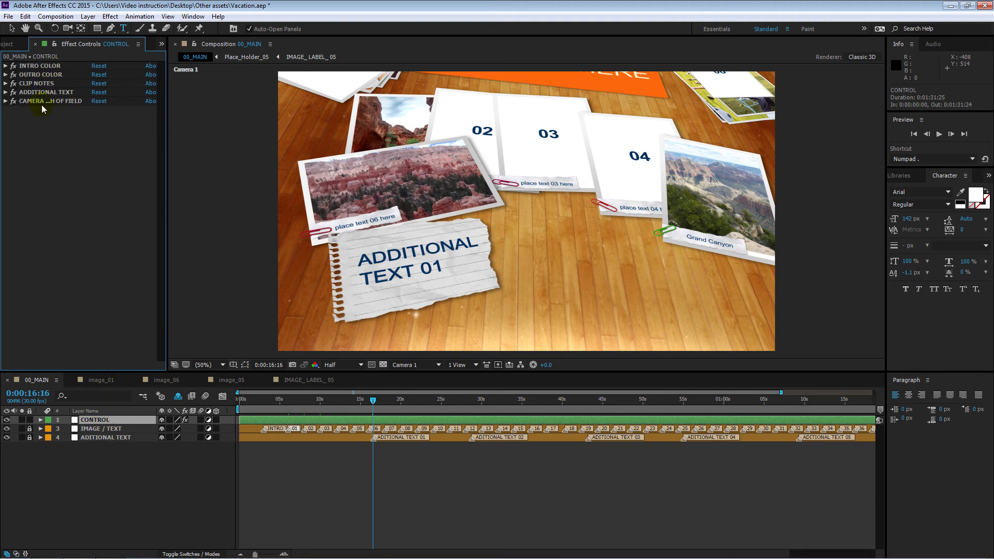
# Expand the CLIP NOTES control and switch its checkbox off and back on
pyautogui.click(6, 84)
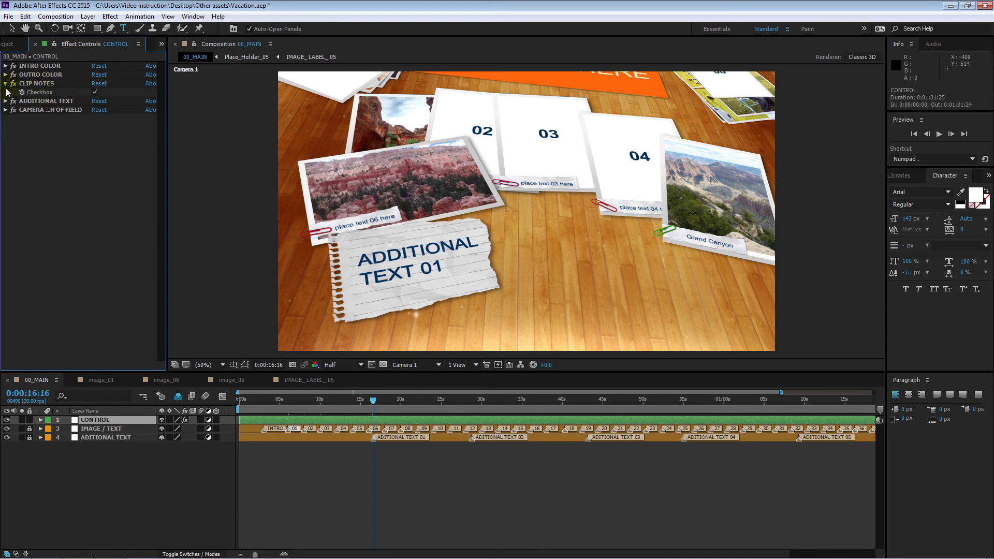
pyautogui.click(95, 93)
pyautogui.click(95, 93)
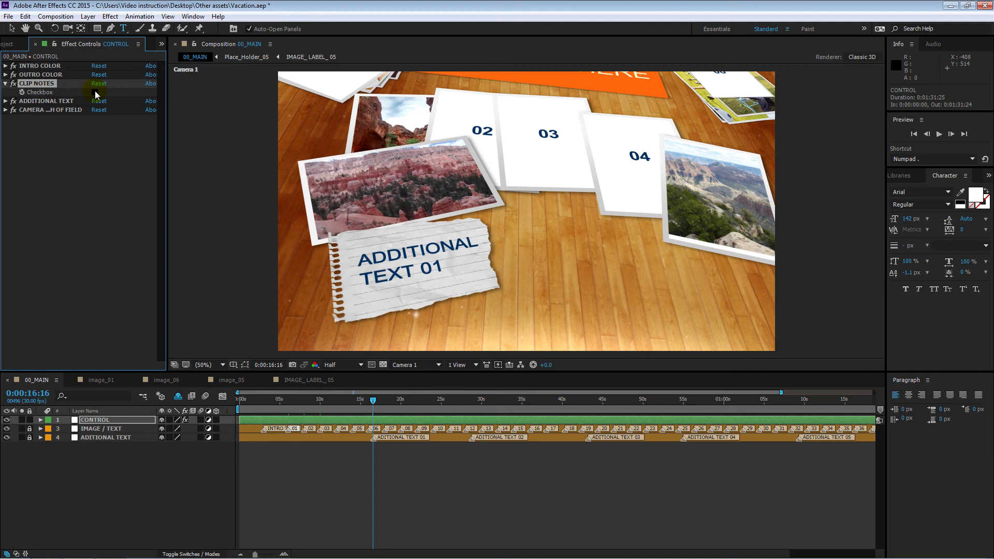
pyautogui.click(95, 93)
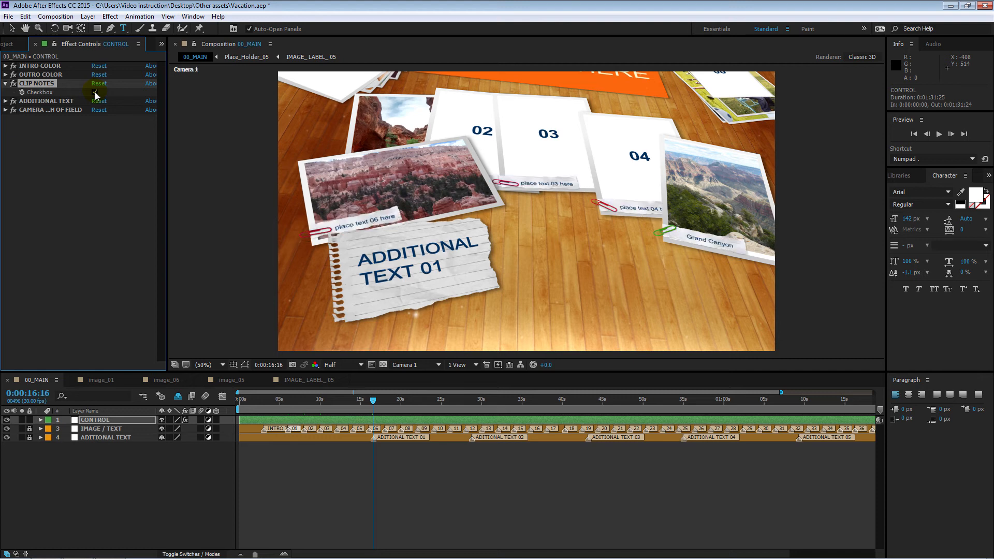
# Expand the ADDITIONAL TEXT control and switch off its checkbox to hide the additional text notes
pyautogui.click(5, 101)
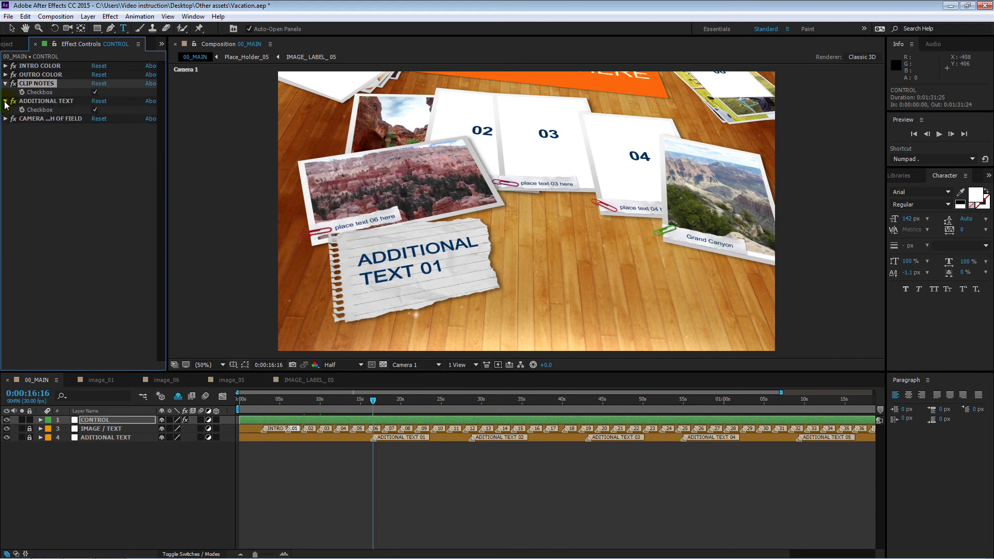
pyautogui.click(95, 110)
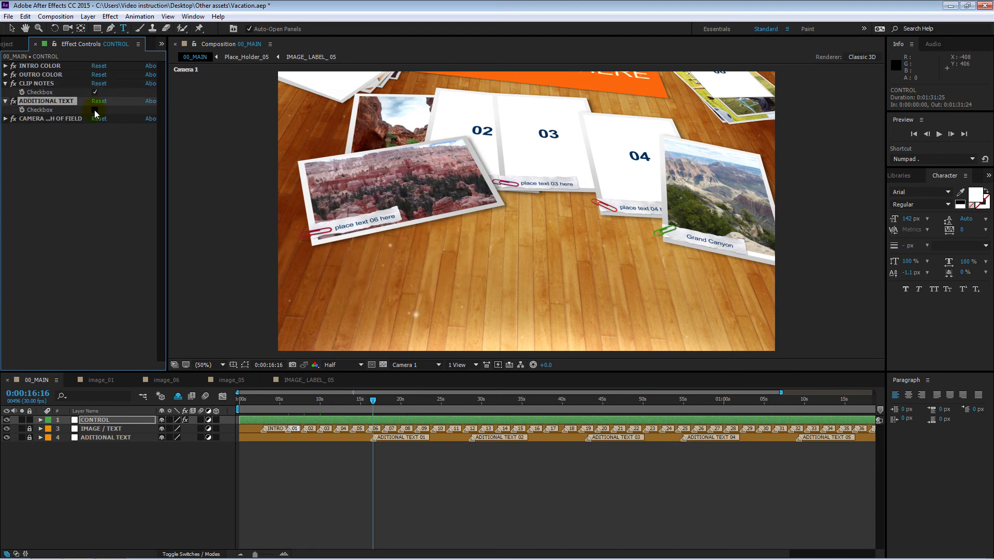
# Switch the ADDITIONAL TEXT checkbox back on and replace the placeholder in the ADDITIONAL TEXT 01 composition with "Zion National Park"
pyautogui.click(94, 111)
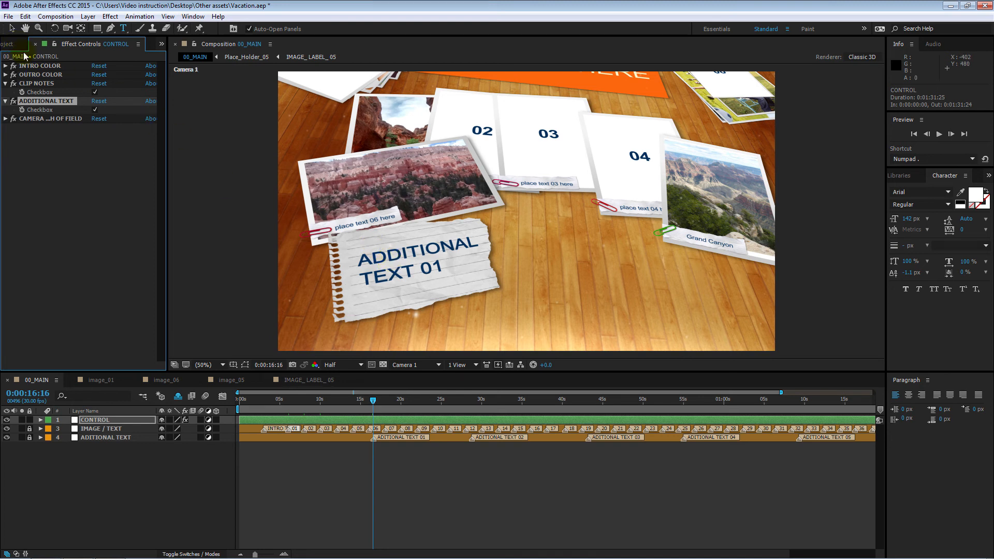
pyautogui.click(9, 46)
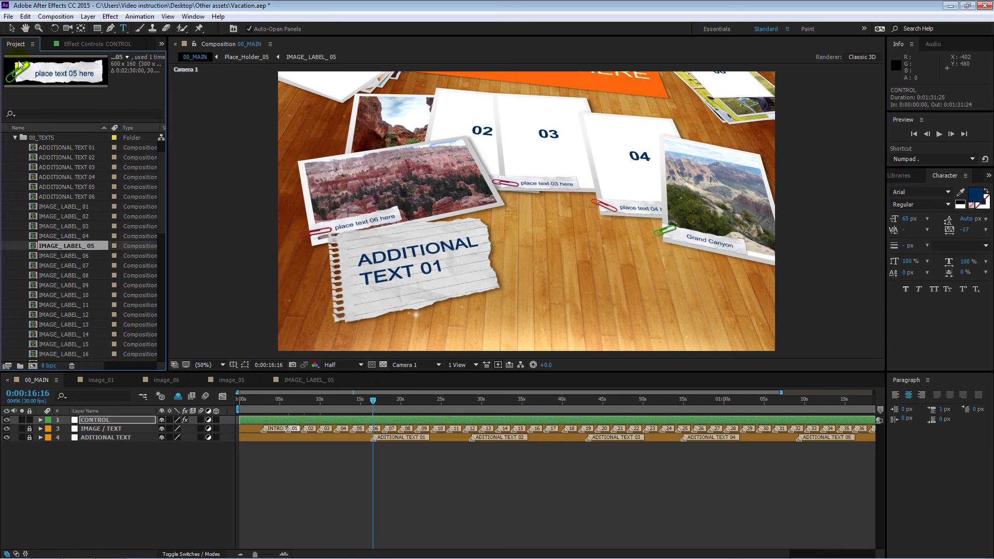
pyautogui.doubleClick(71, 147)
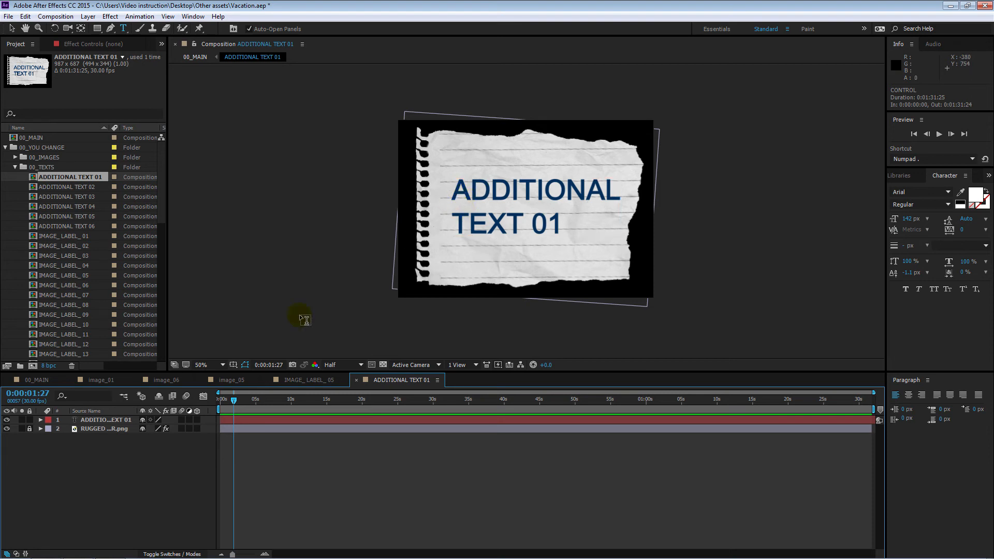
pyautogui.doubleClick(108, 421)
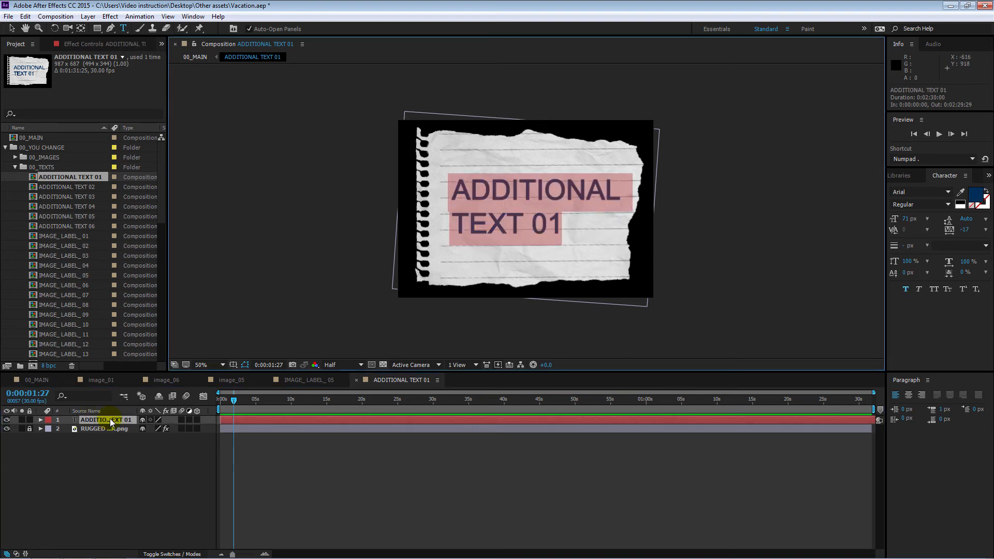
pyautogui.write('Zion ')
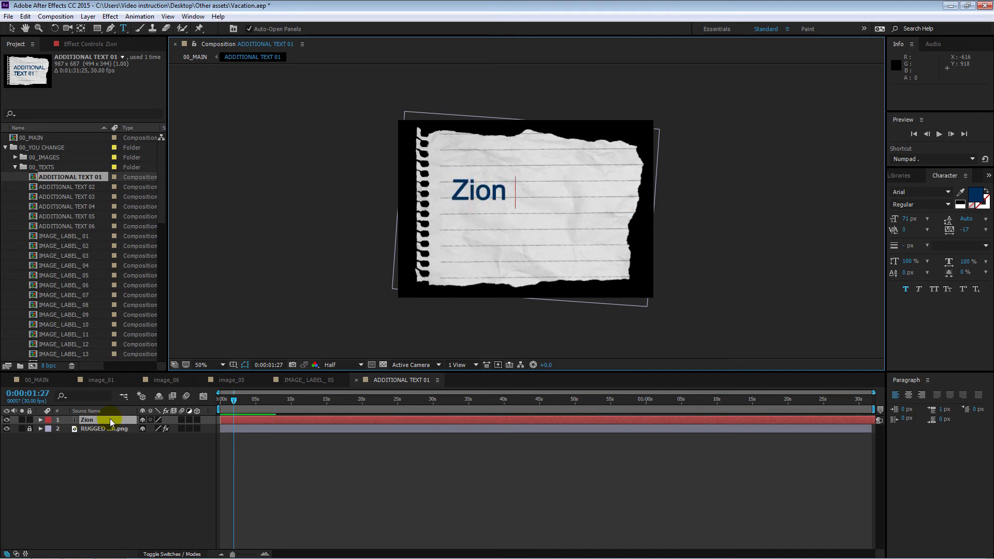
pyautogui.write('National')
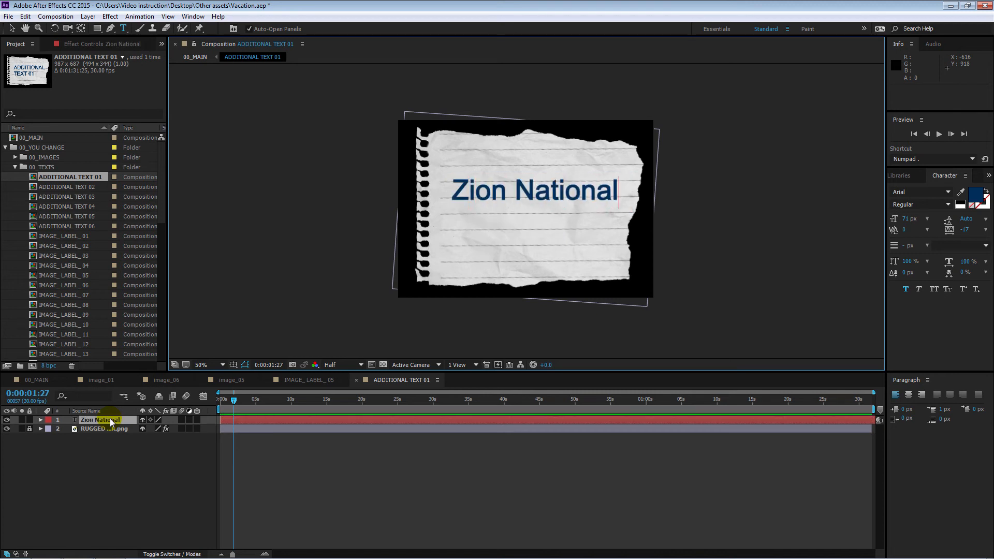
pyautogui.write(' Park')
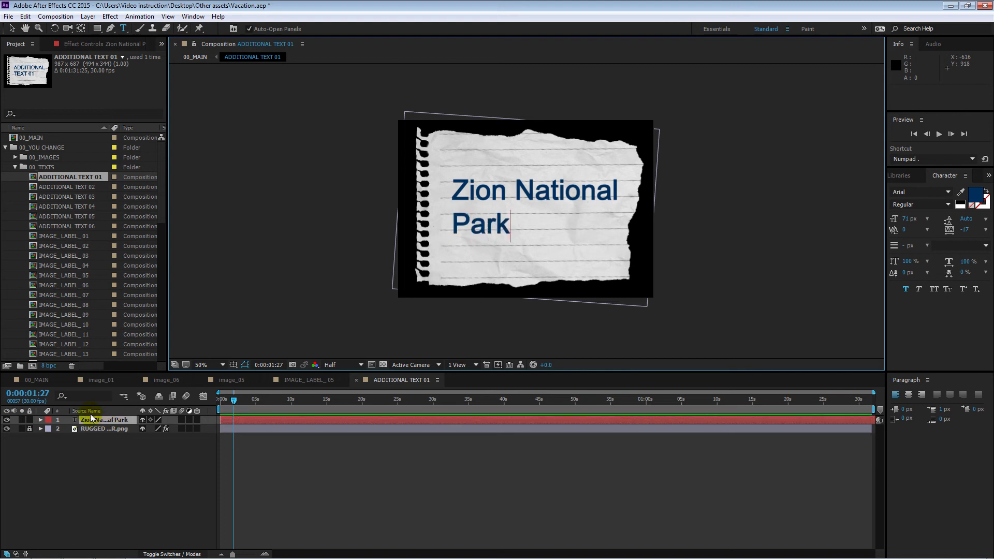
pyautogui.click(36, 380)
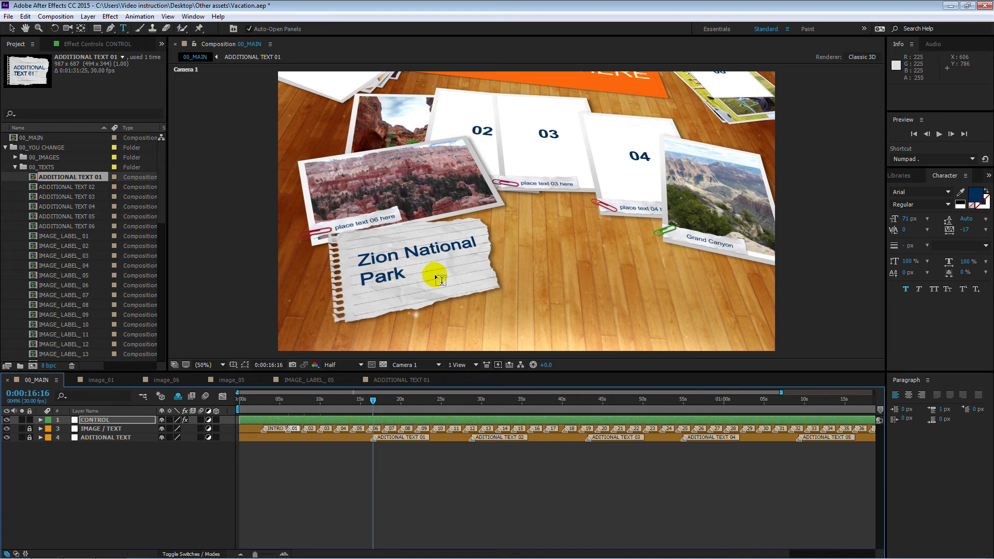
# Move the 00_MAIN playhead to the intro card at 0:00:03:00 and open the INTRO composition
pyautogui.moveTo(378, 400); pyautogui.dragTo(270, 405)
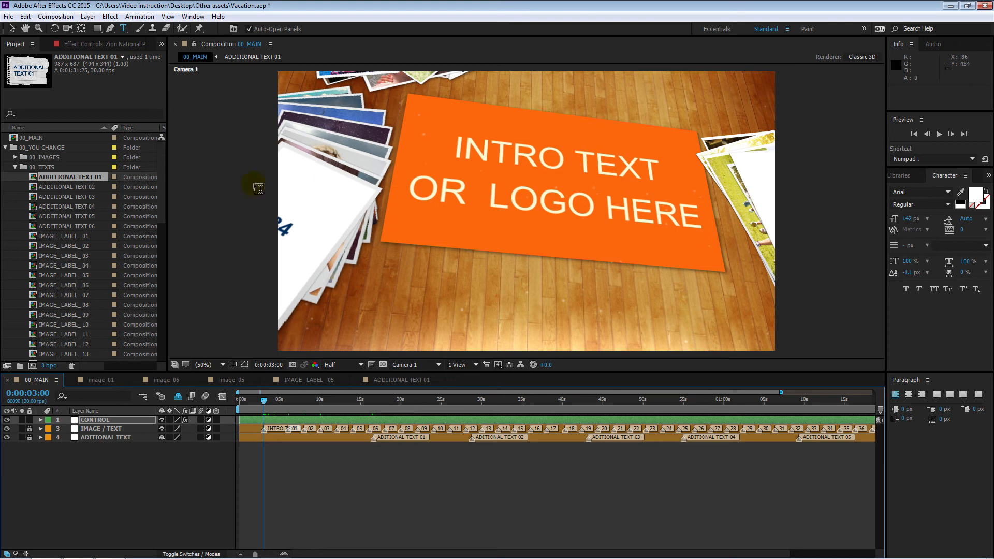
pyautogui.click(16, 167)
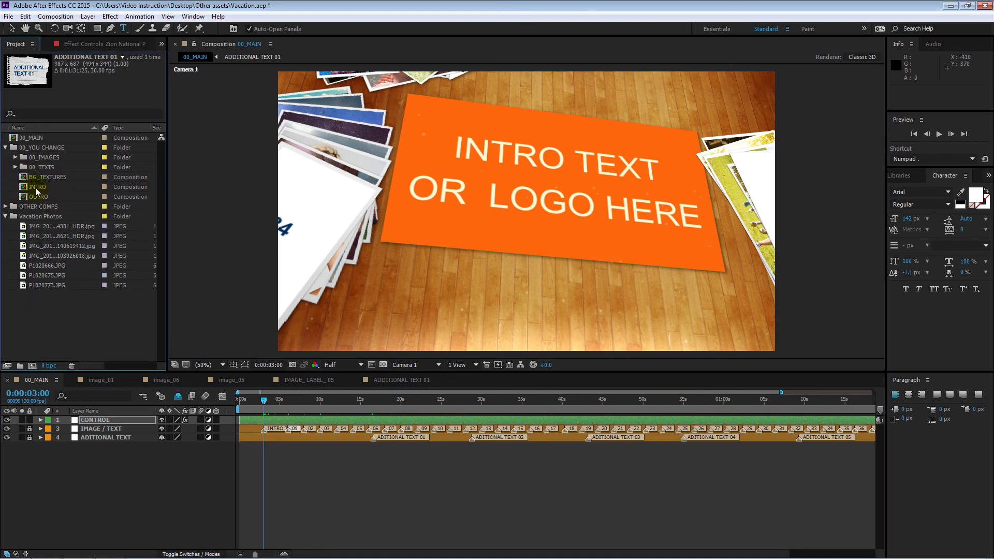
pyautogui.doubleClick(28, 187)
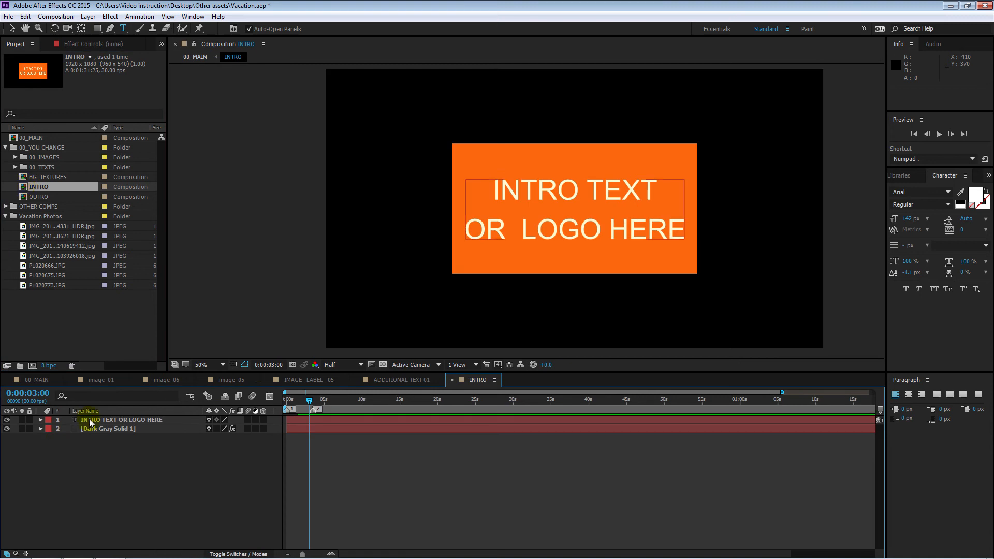
pyautogui.doubleClick(89, 421)
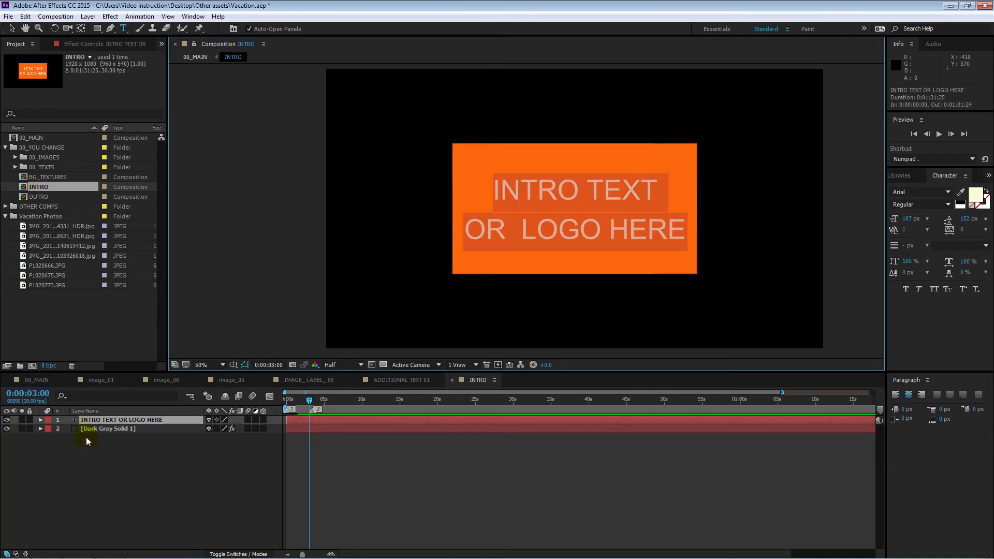
pyautogui.click(85, 460)
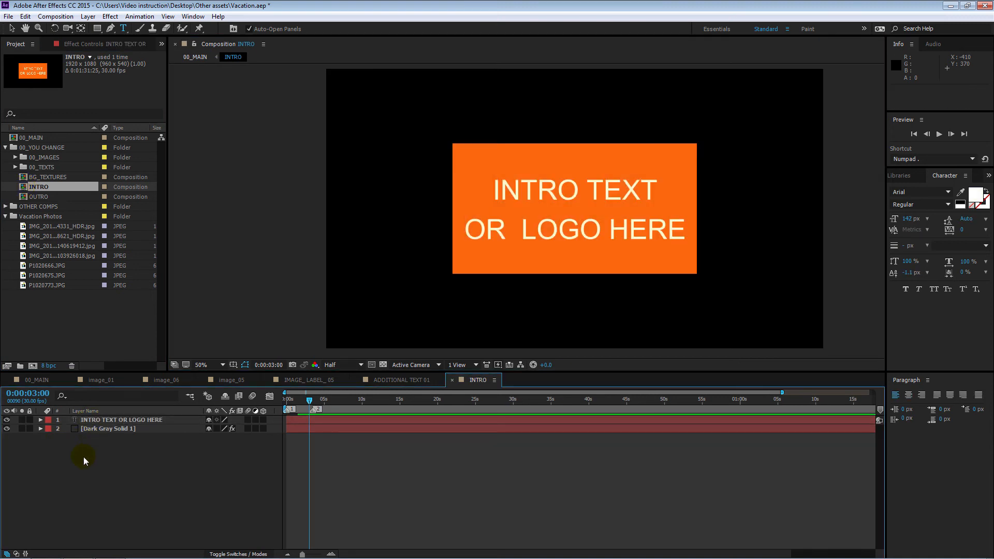
# Import BlueFX rectangular logo.png and place it as the top layer in the INTRO composition
pyautogui.doubleClick(52, 318)
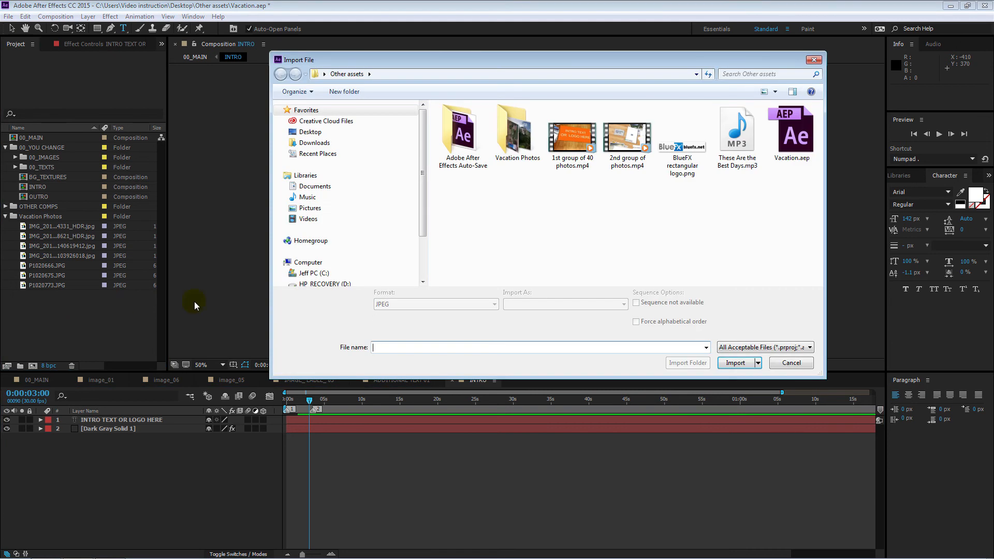
pyautogui.doubleClick(679, 145)
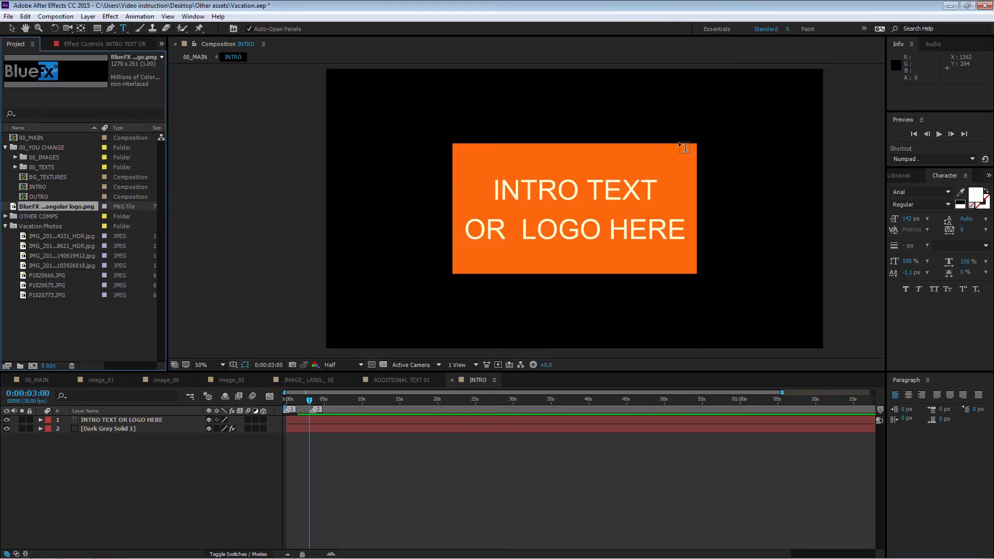
pyautogui.moveTo(21, 207); pyautogui.dragTo(77, 421)
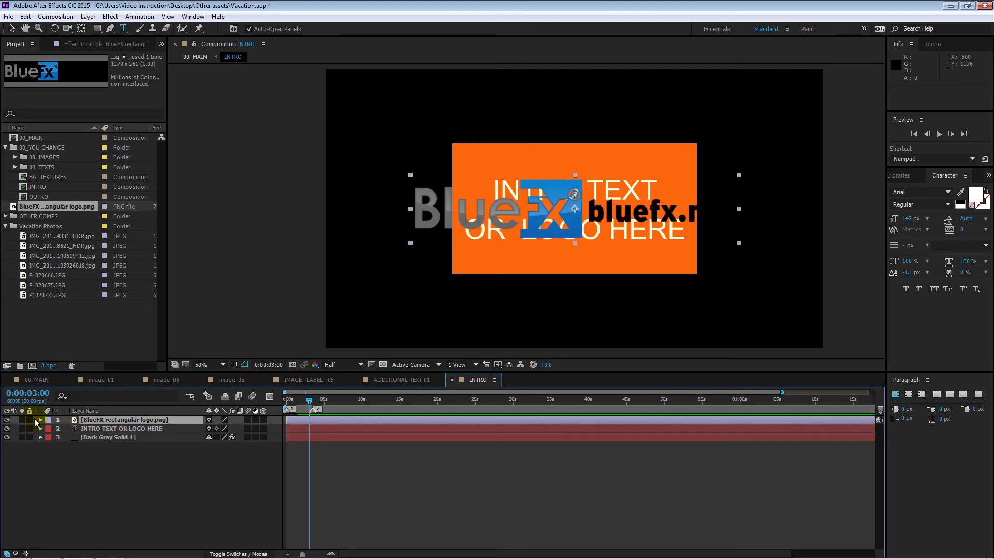
# Hide the intro text layer and scale the logo to about 69% so it fits inside the orange card
pyautogui.click(6, 429)
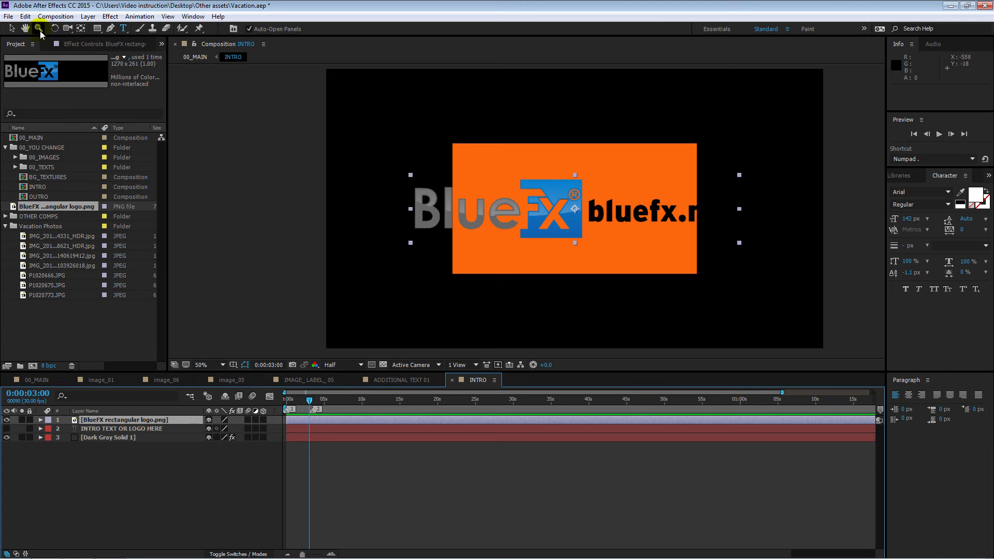
pyautogui.click(12, 29)
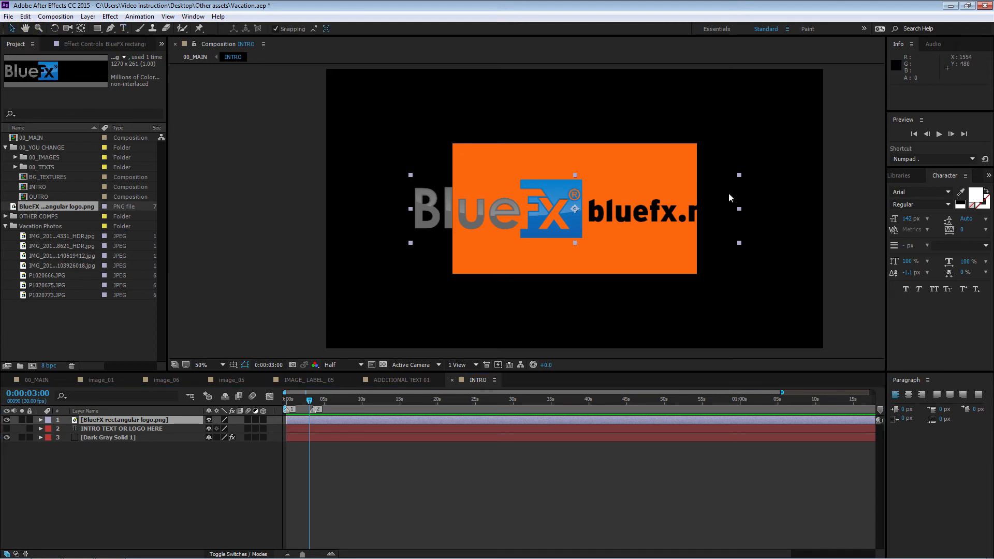
pyautogui.moveTo(739, 175); pyautogui.dragTo(690, 183)
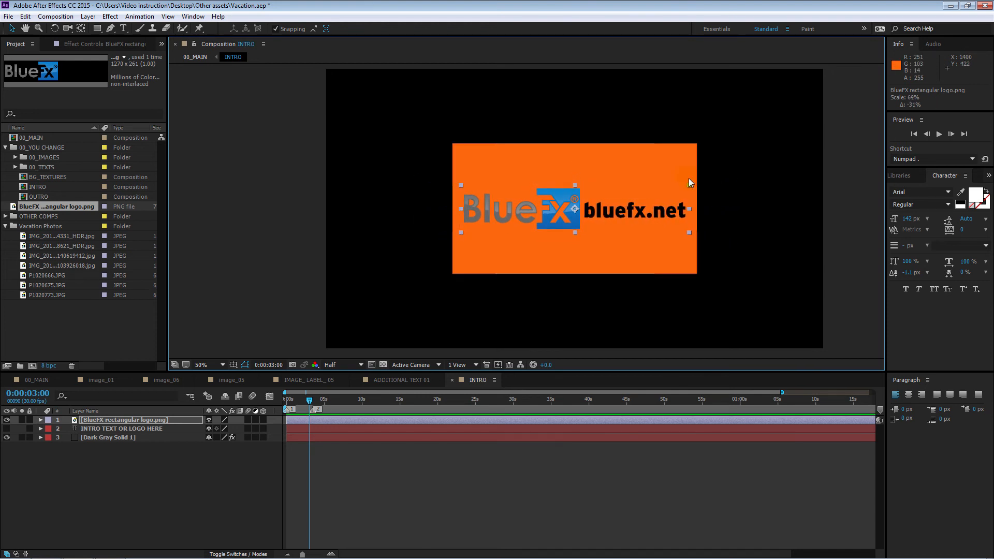
pyautogui.click(38, 383)
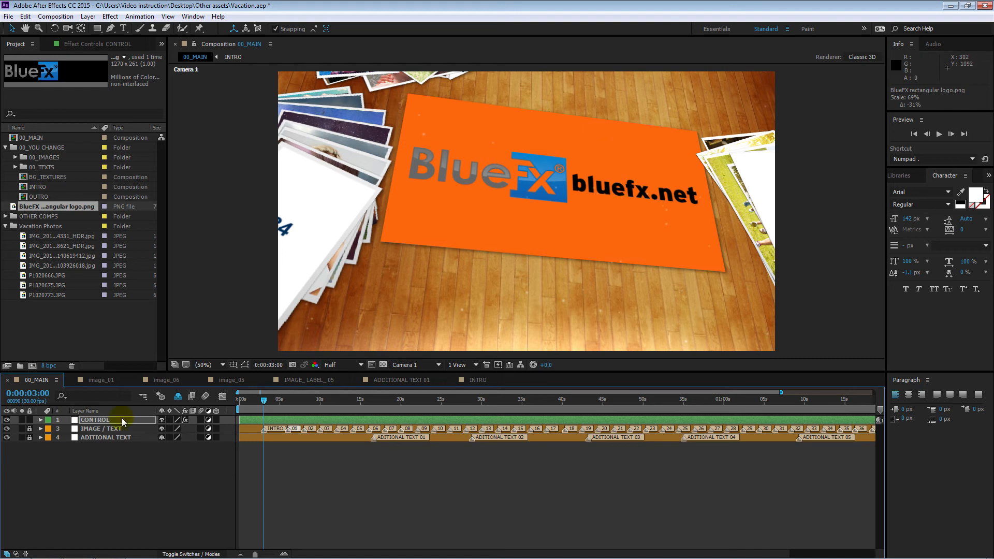
# Set the INTRO COLOR on the 00_MAIN CONTROL layer to light gray E8E8E8
pyautogui.click(107, 420)
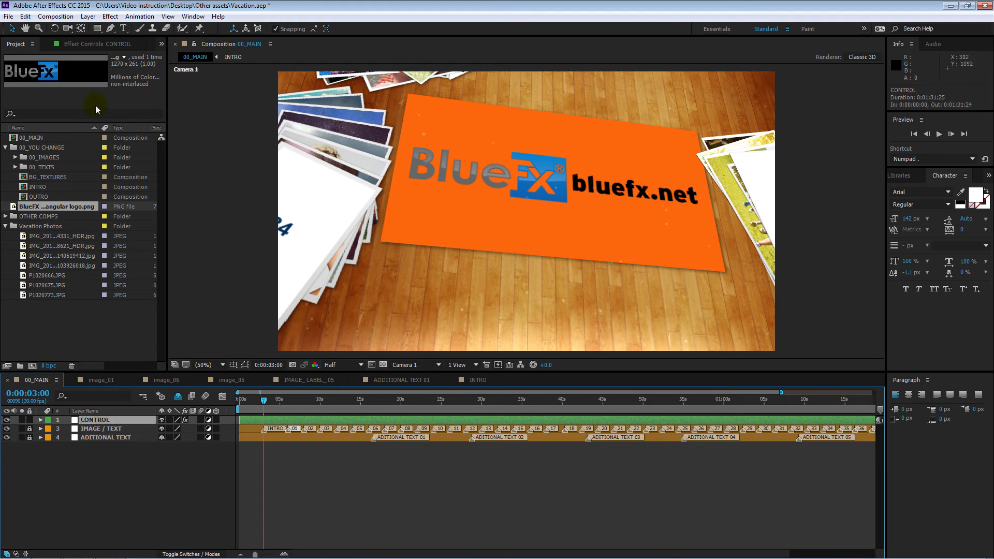
pyautogui.click(98, 43)
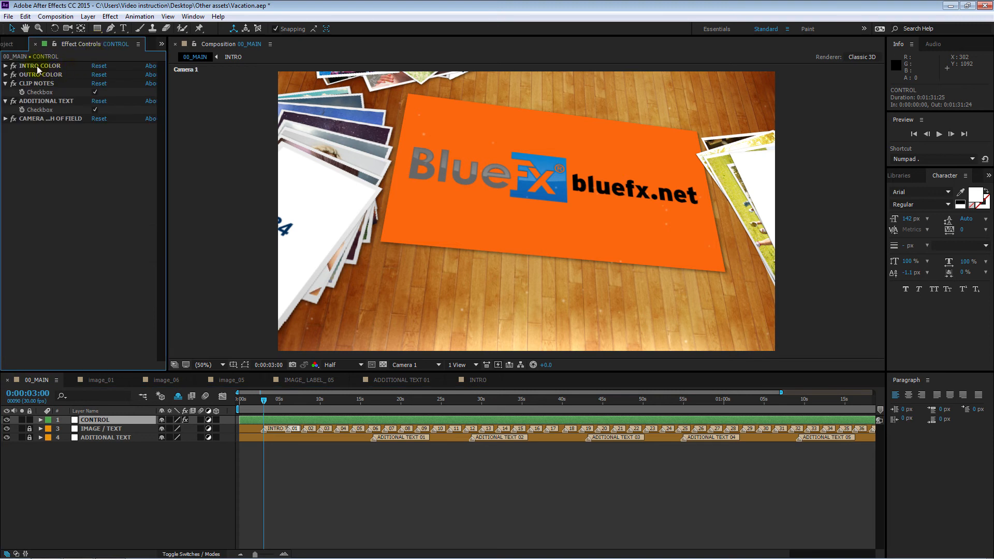
pyautogui.click(5, 66)
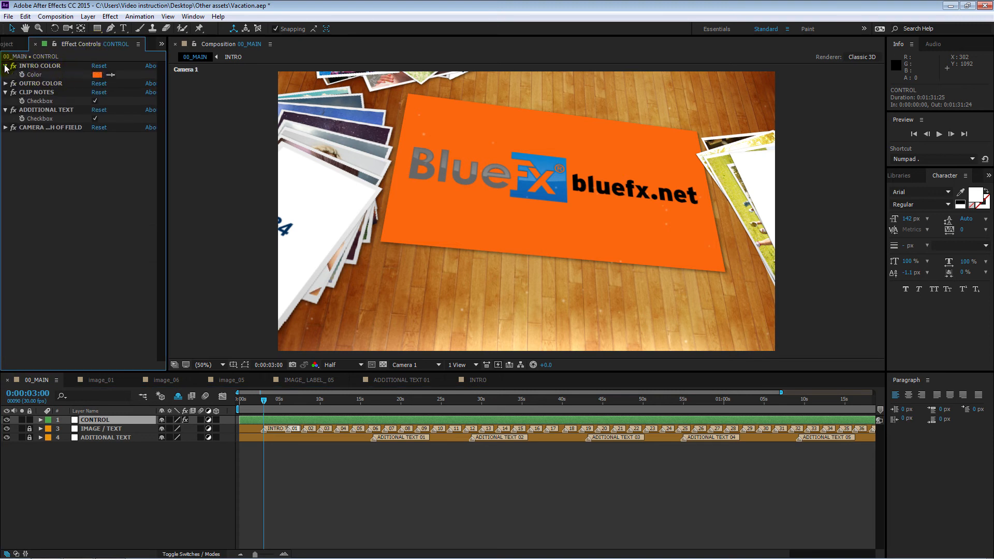
pyautogui.click(98, 76)
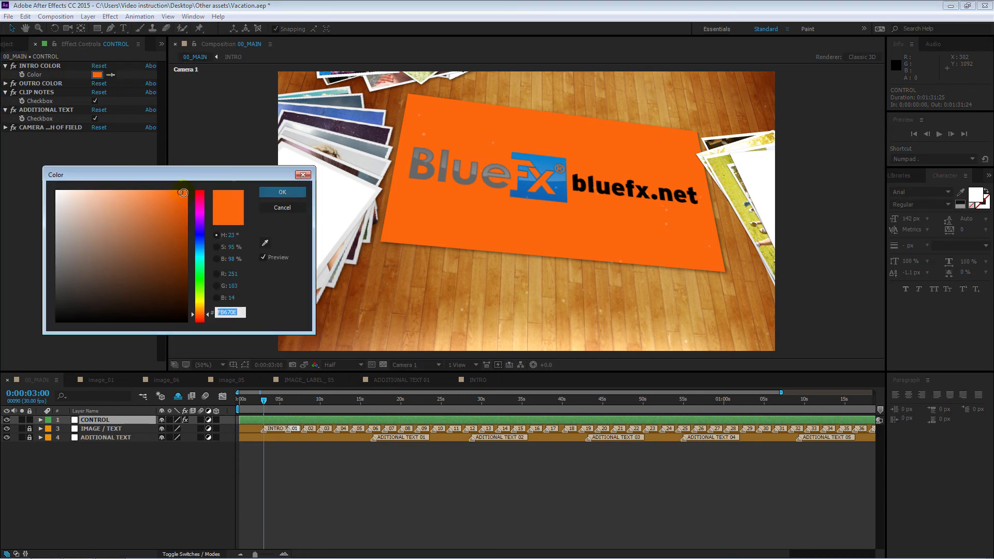
pyautogui.moveTo(180, 193)
pyautogui.mouseDown()
pyautogui.moveTo(34, 169)
pyautogui.moveTo(40, 202)
pyautogui.mouseUp()
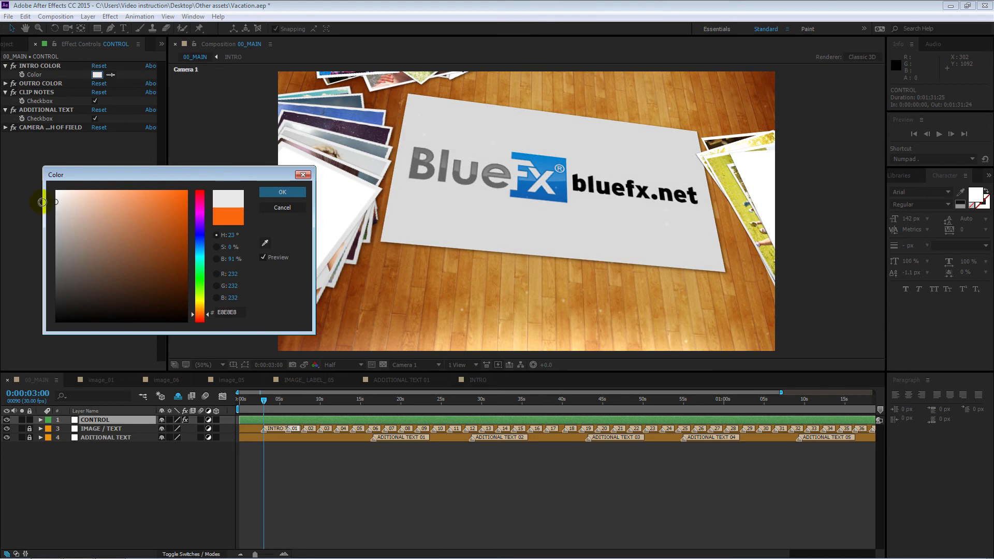
pyautogui.click(281, 194)
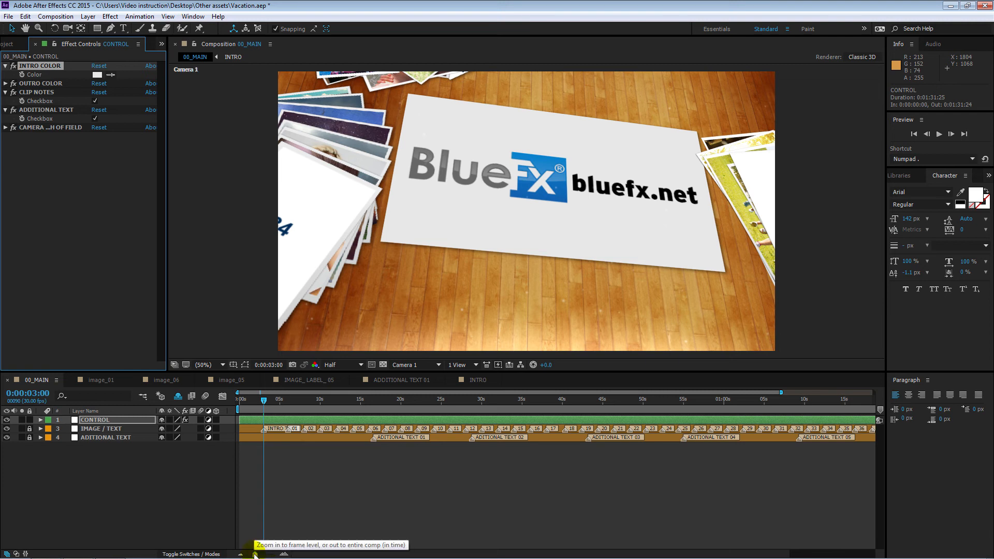
# Show the outro card at 0:01:29:17 in 00_MAIN and inspect the layers of the OUTRO composition
pyautogui.moveTo(254, 555); pyautogui.dragTo(245, 555)
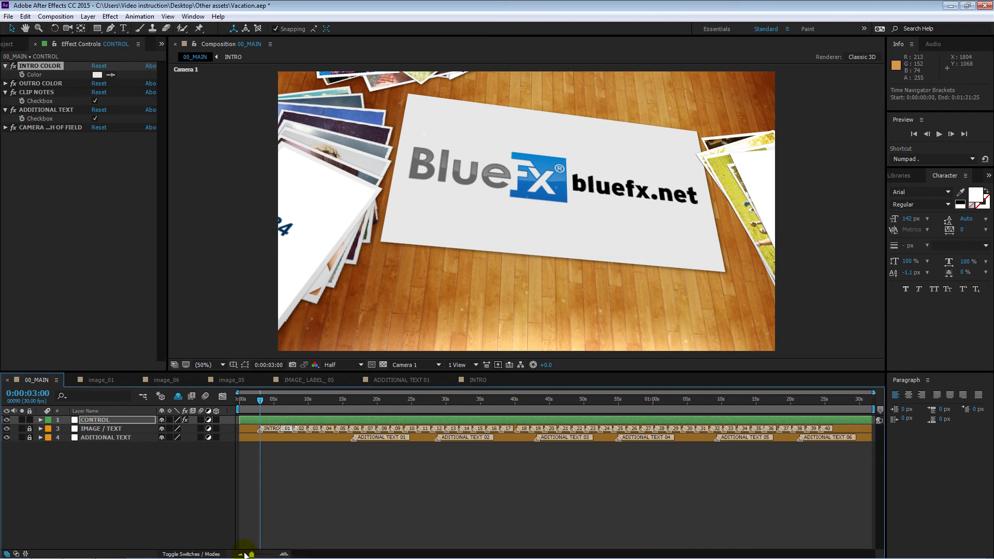
pyautogui.moveTo(831, 408); pyautogui.dragTo(860, 408)
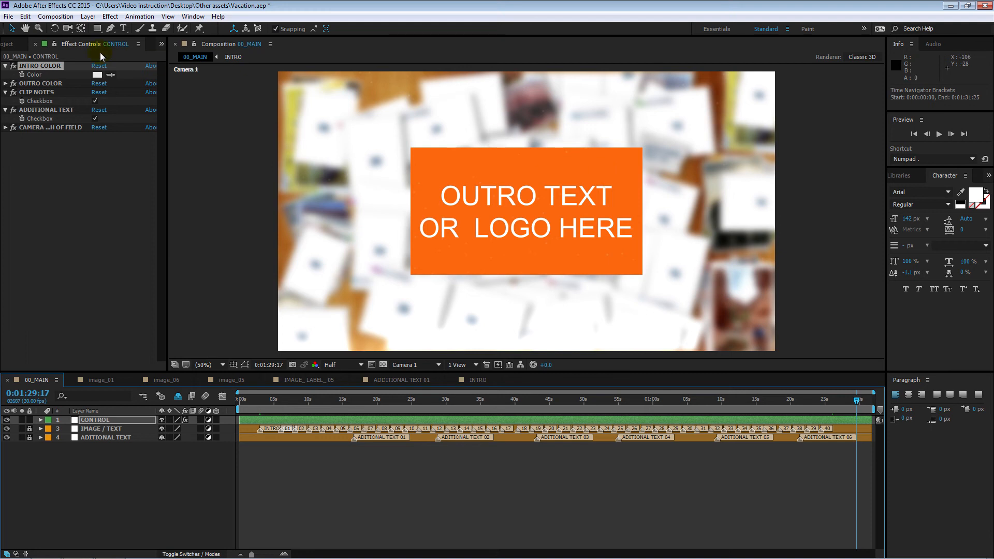
pyautogui.click(9, 46)
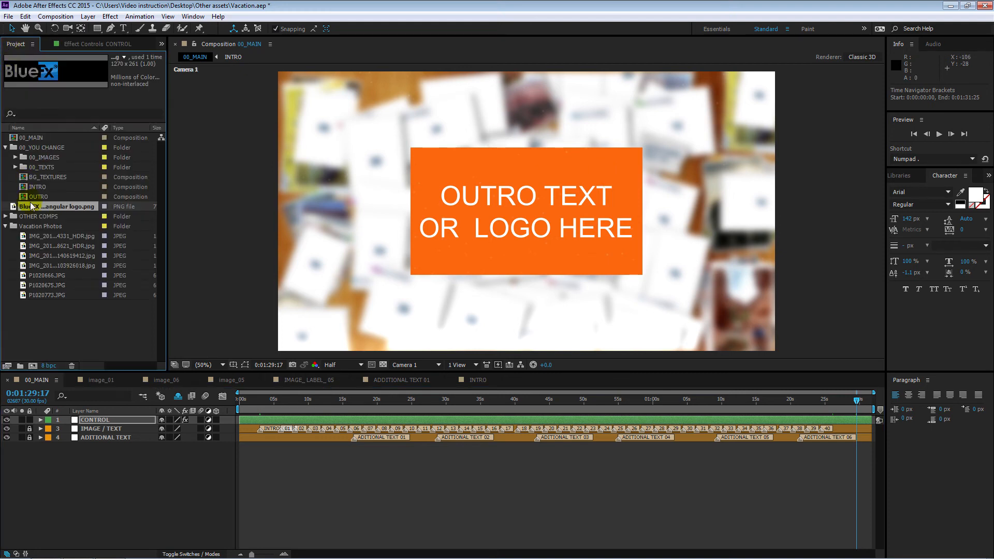
pyautogui.doubleClick(23, 197)
pyautogui.click(84, 421)
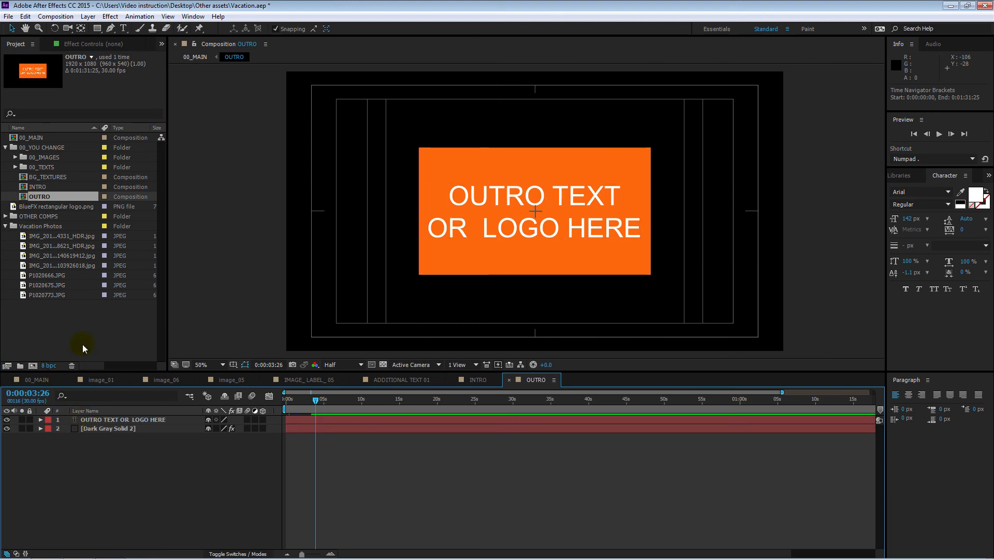
pyautogui.click(39, 380)
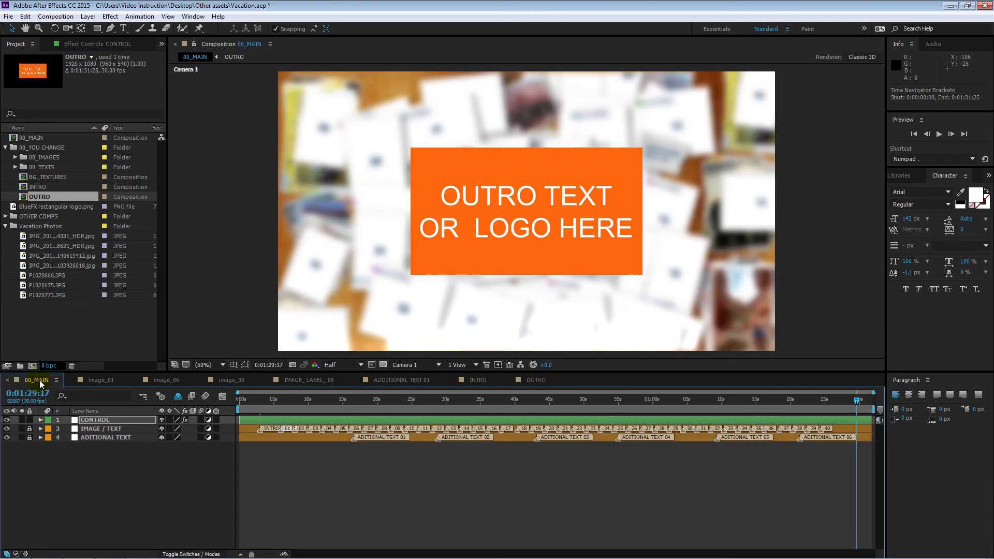
# Display the CONTROL layer's effect controls and expand the OUTRO COLOR and camera depth of field options
pyautogui.click(129, 420)
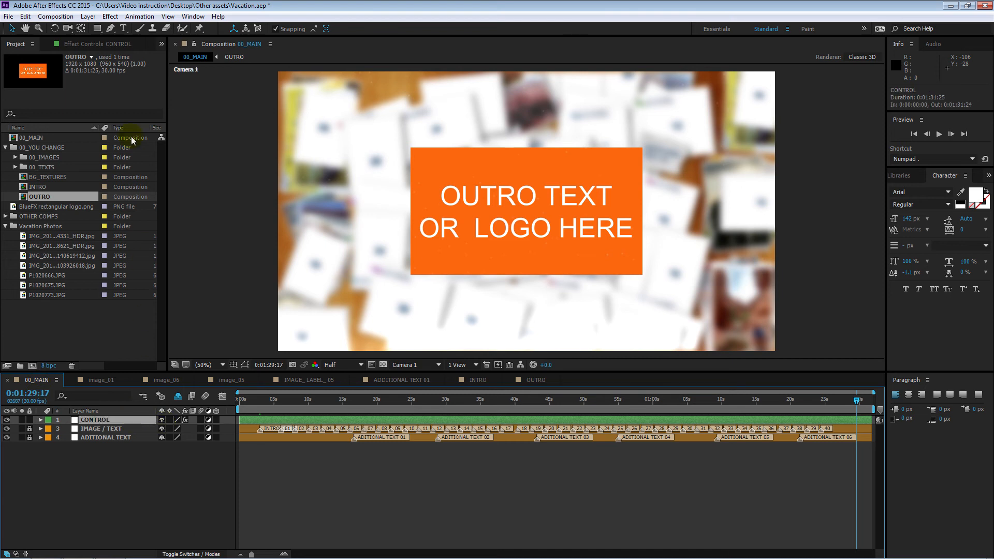
pyautogui.click(108, 46)
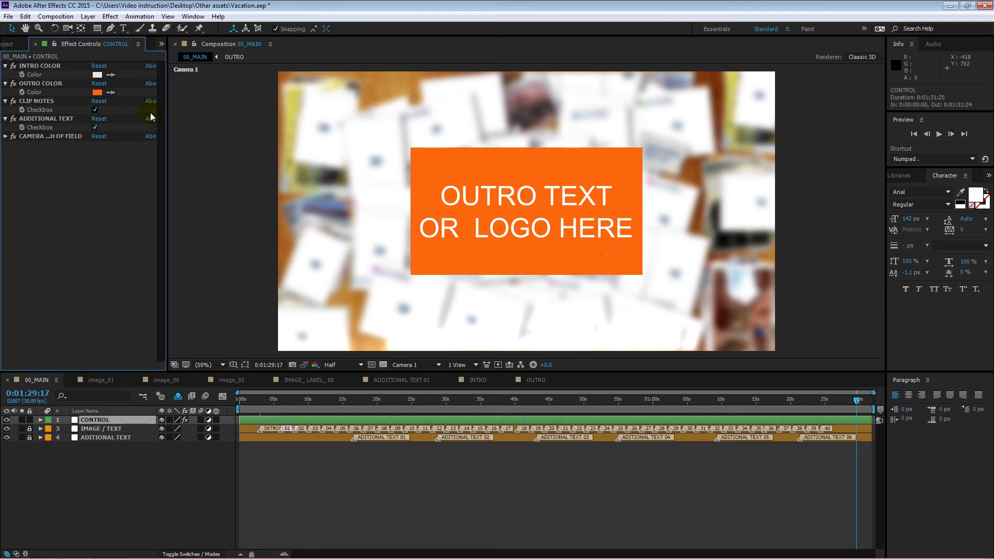
pyautogui.moveTo(166, 126)
pyautogui.mouseDown()
pyautogui.moveTo(184, 135)
pyautogui.moveTo(165, 133)
pyautogui.mouseUp()
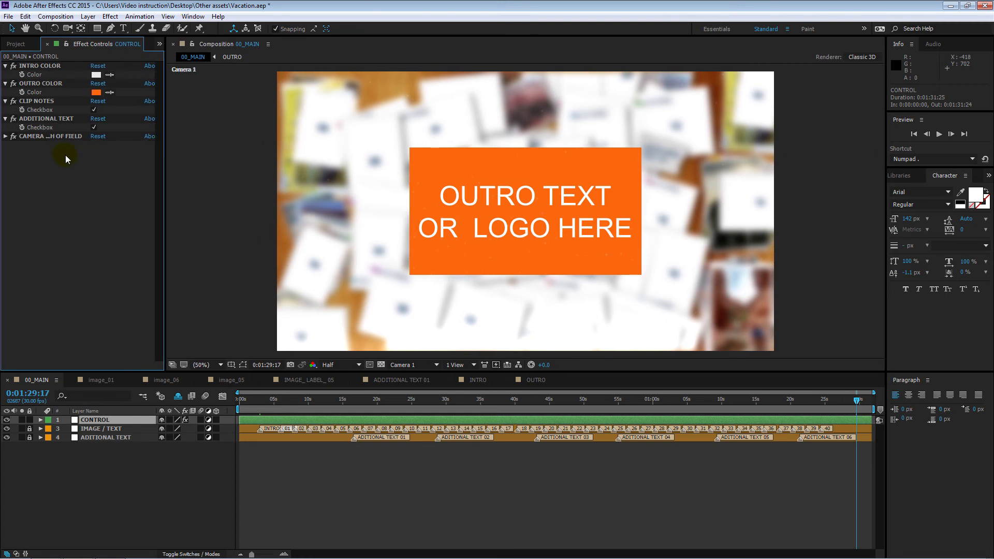
pyautogui.click(5, 136)
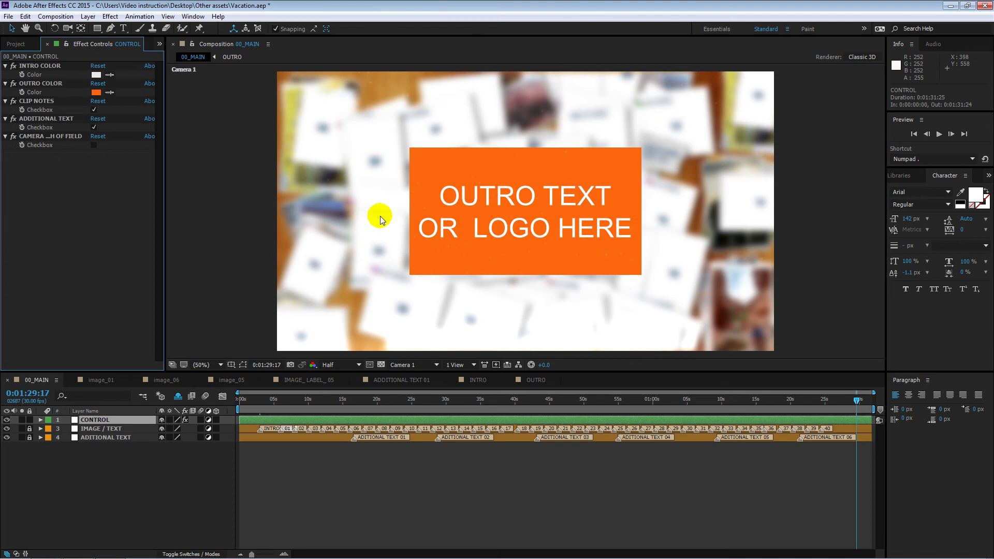
# Try the camera depth of field option on frames 0:01:05:27, 0:01:04:12 and the outro card, and switch it off again
pyautogui.moveTo(721, 400); pyautogui.dragTo(694, 406)
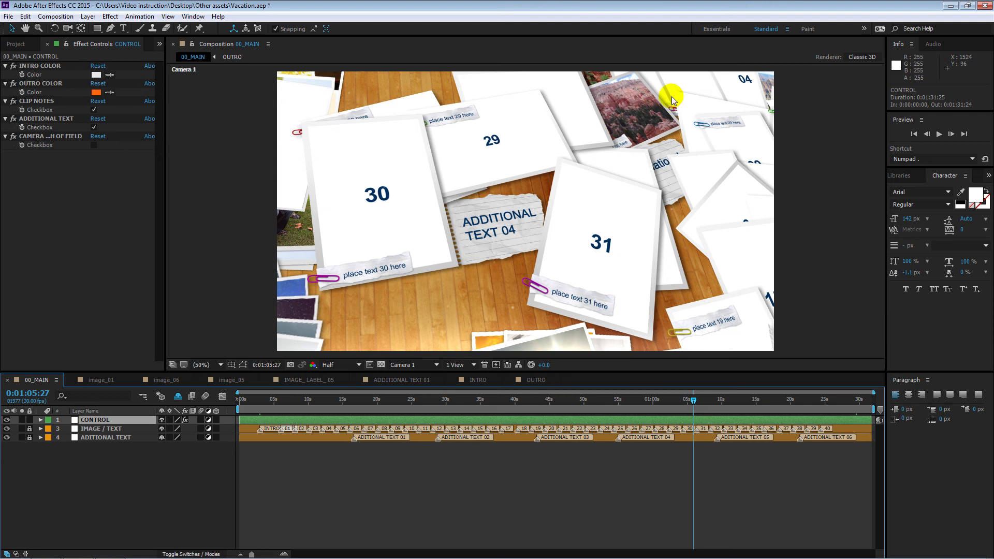
pyautogui.click(93, 145)
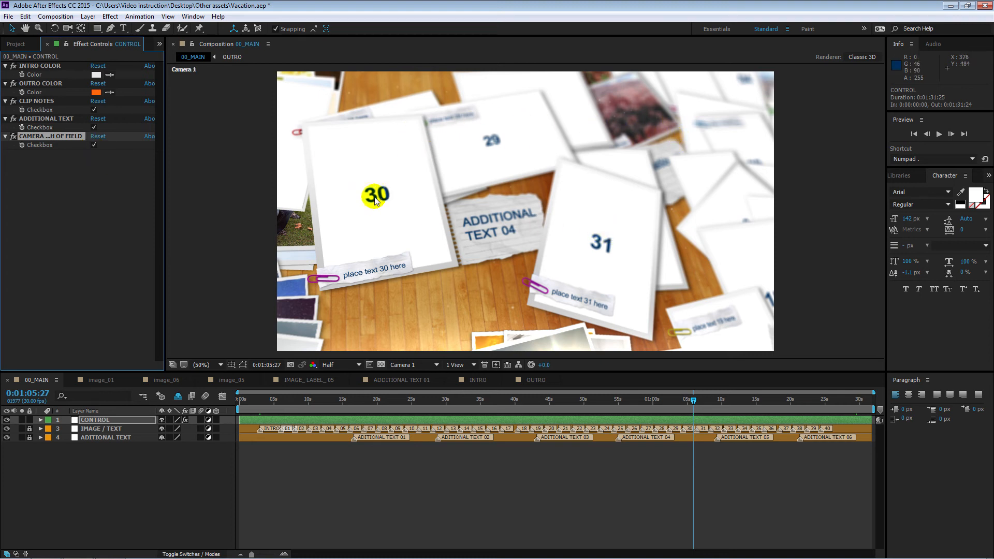
pyautogui.moveTo(691, 405); pyautogui.dragTo(683, 399)
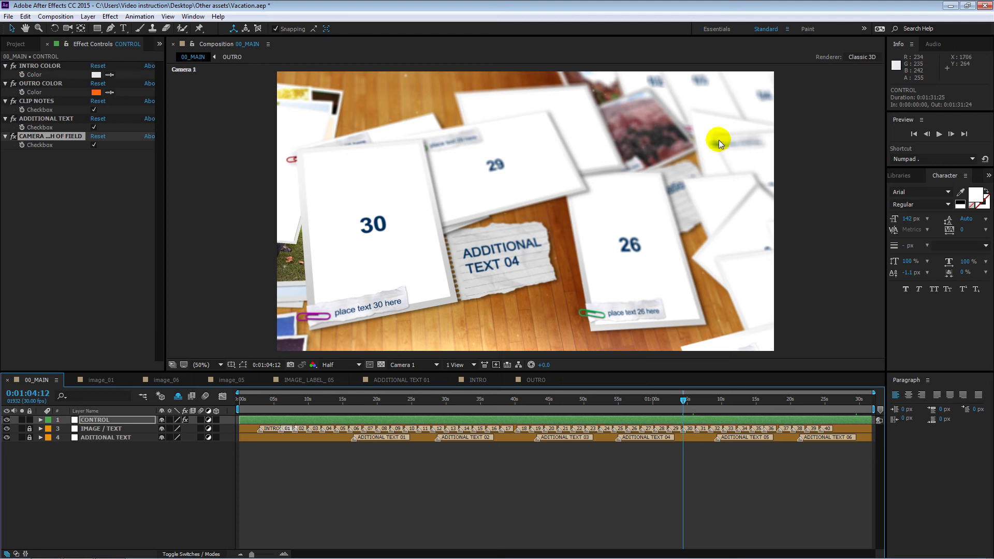
pyautogui.click(852, 403)
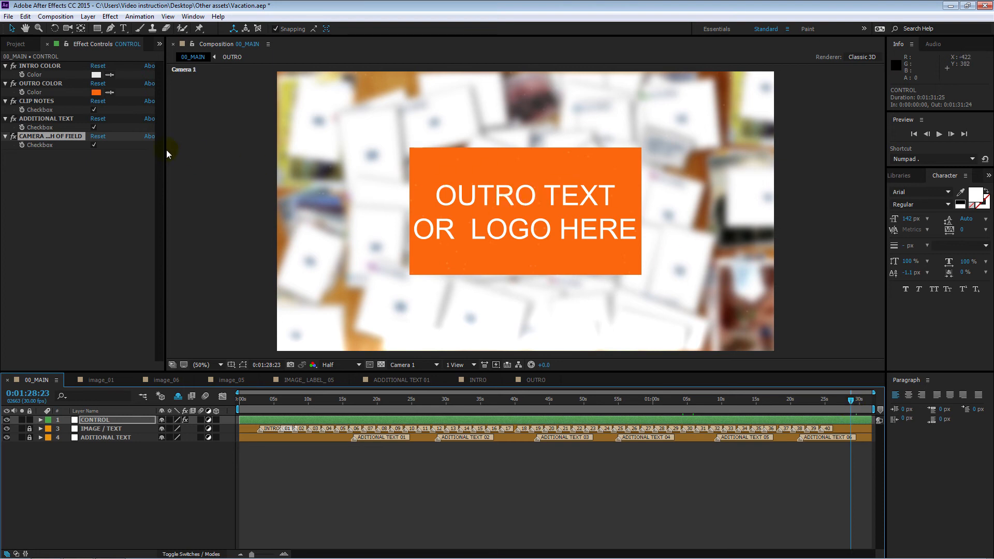
pyautogui.click(93, 145)
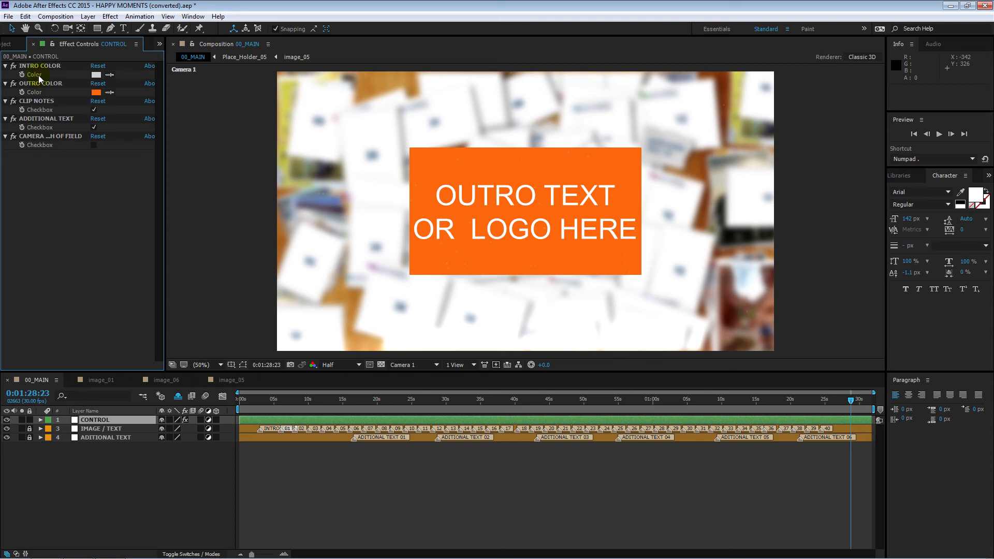
# Open the BG_TEXTURES composition and preview the background textures 01, 02, 03, 04, 05 and 07 one after another
pyautogui.click(13, 44)
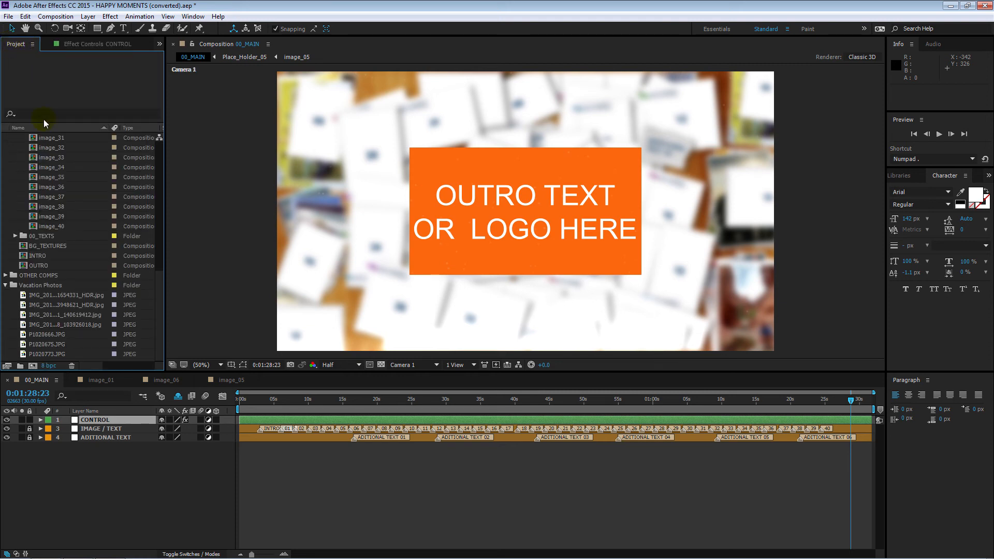
pyautogui.doubleClick(26, 247)
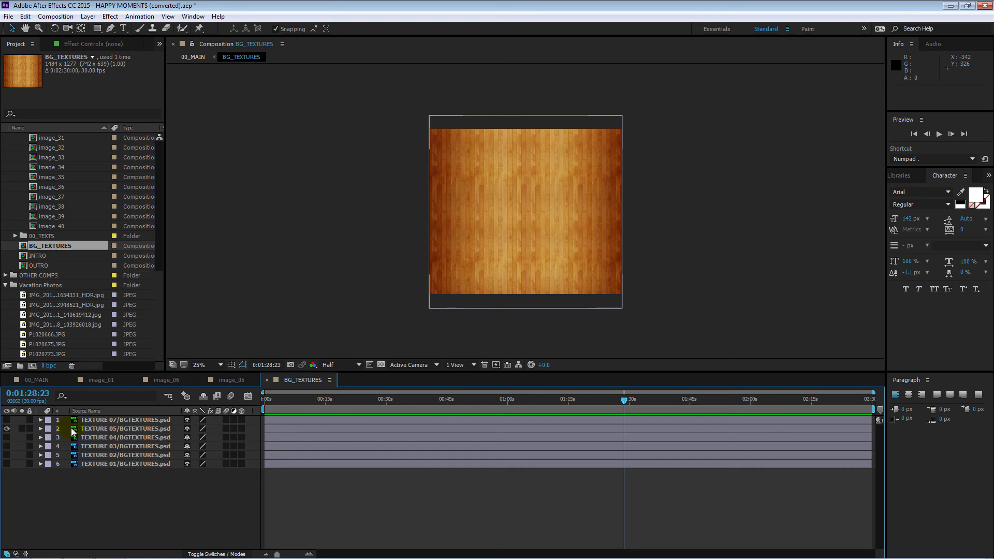
pyautogui.click(7, 429)
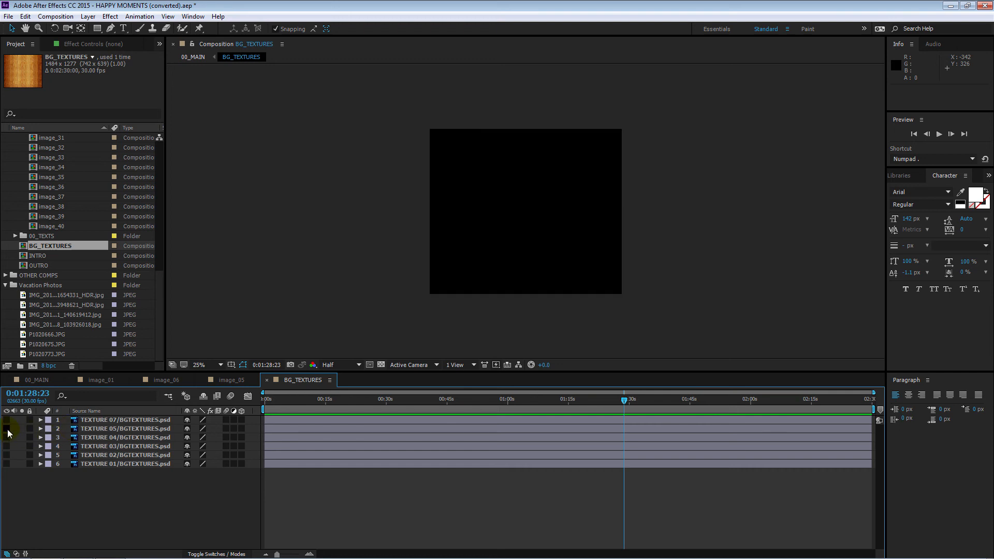
pyautogui.click(7, 464)
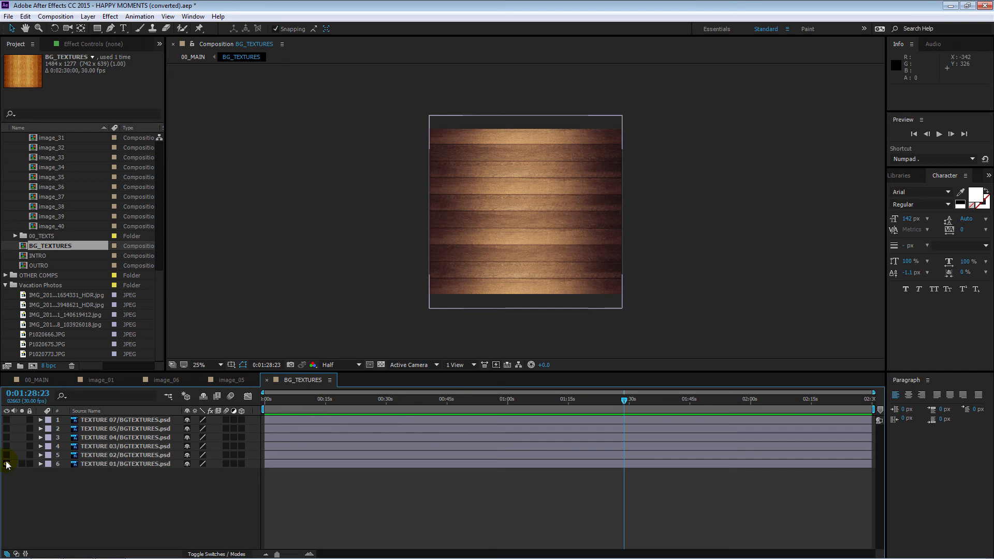
pyautogui.click(7, 456)
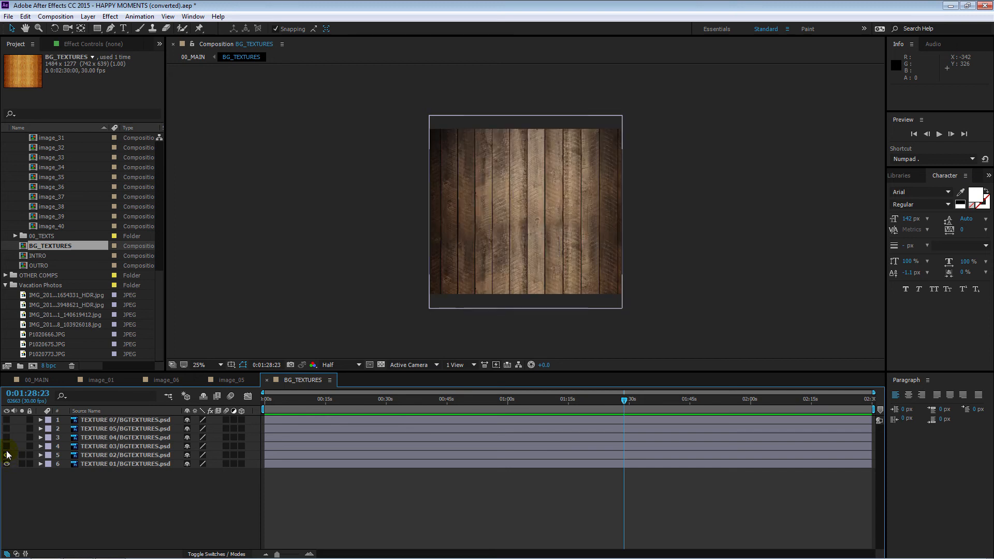
pyautogui.click(7, 446)
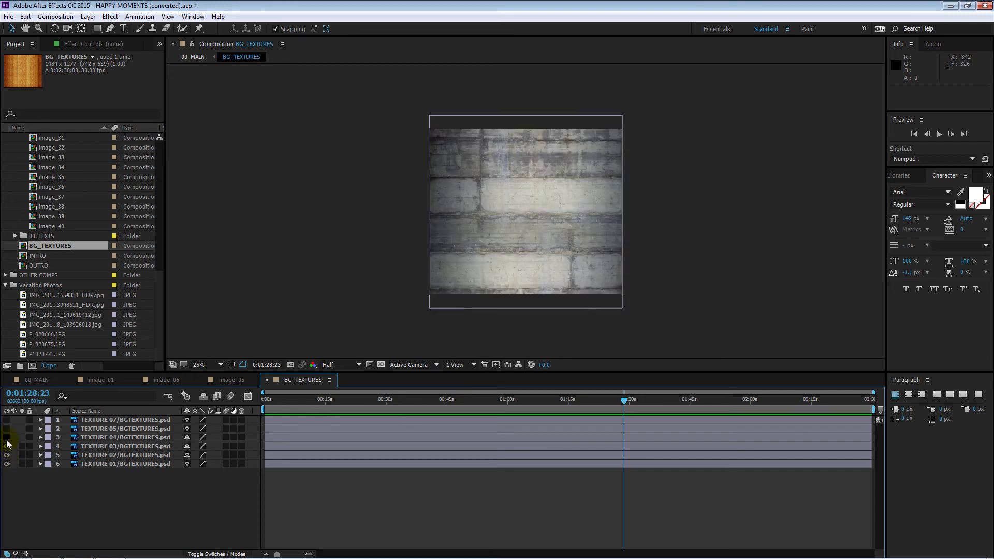
pyautogui.click(7, 438)
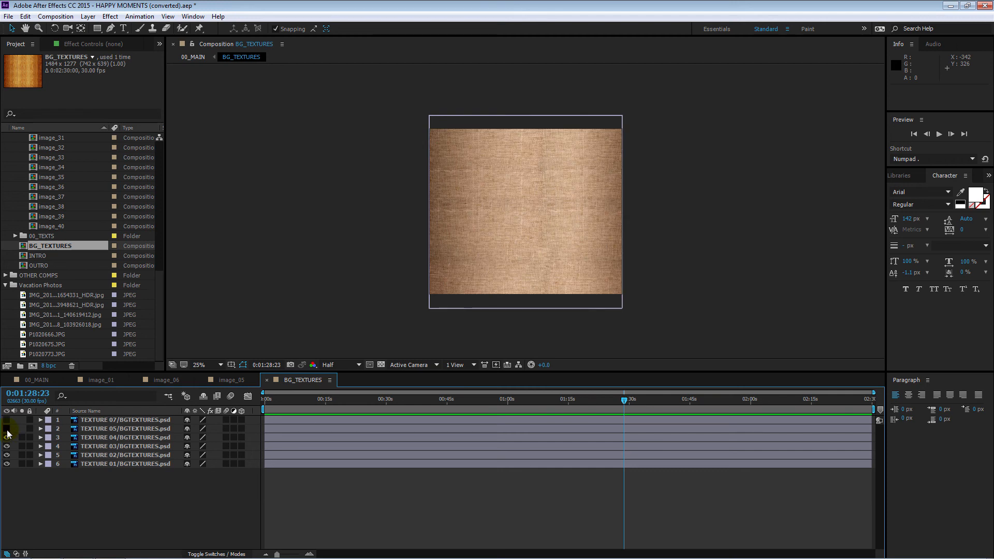
pyautogui.click(7, 429)
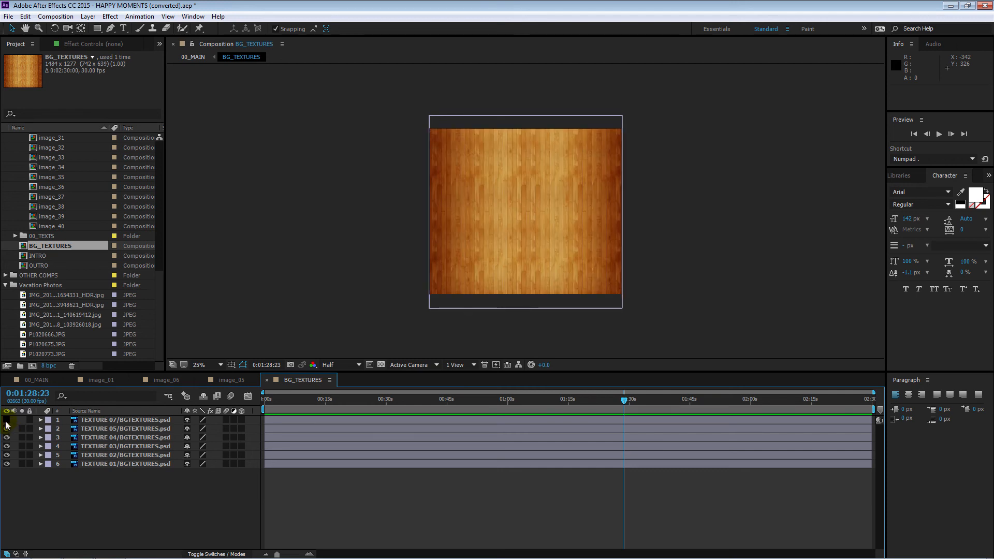
pyautogui.click(7, 420)
# Leave only the TEXTURE 05 layer visible, close the BG_TEXTURES composition and return to 00_MAIN
pyautogui.click(6, 420)
pyautogui.moveTo(7, 438); pyautogui.dragTo(8, 465)
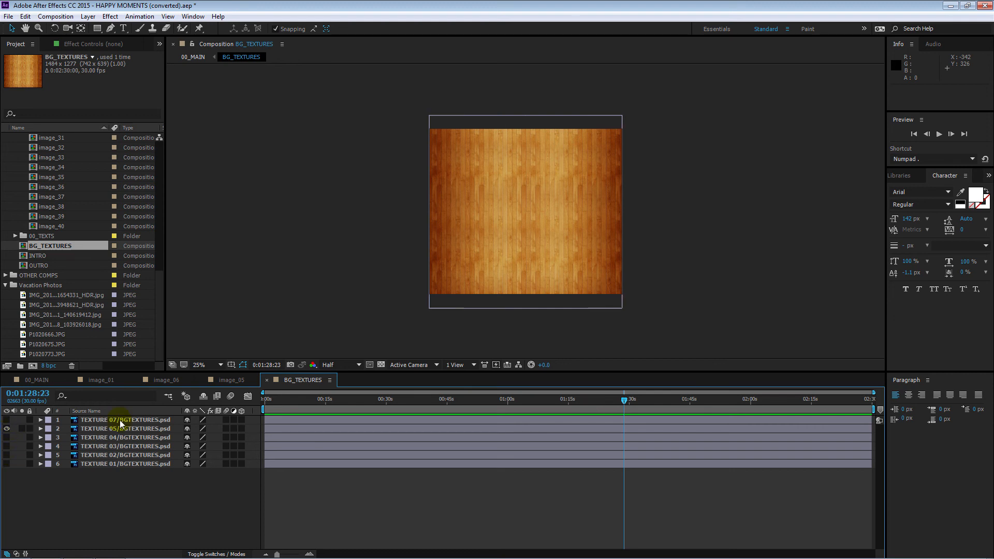
pyautogui.click(266, 380)
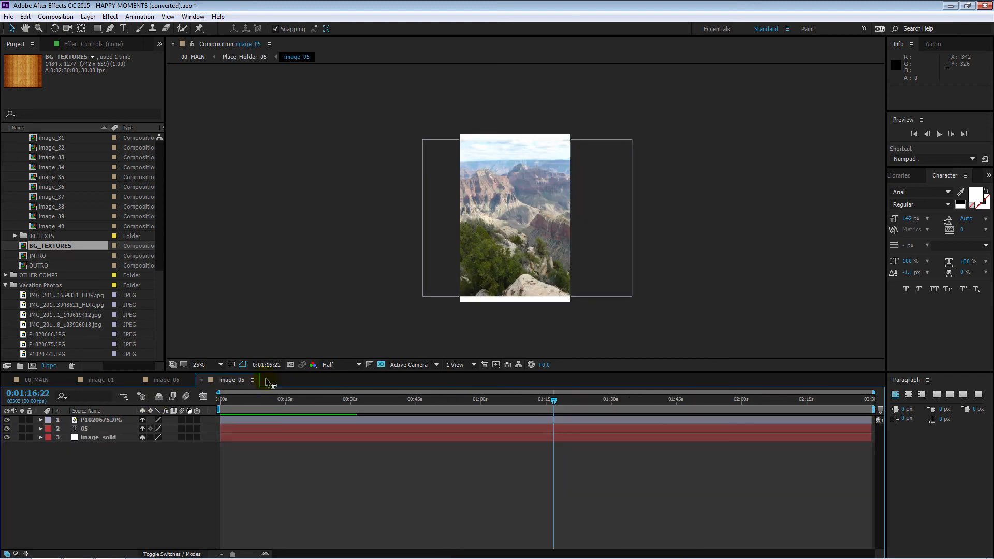
pyautogui.click(44, 381)
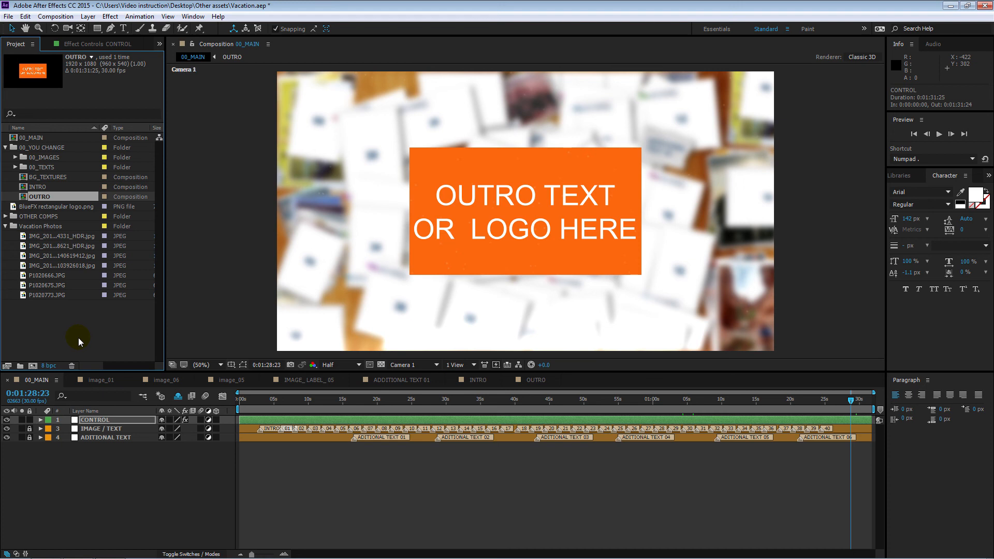
# Import These Are the Best Days.mp3 from the Other assets folder and add it as the lowest layer of 00_MAIN
pyautogui.doubleClick(88, 338)
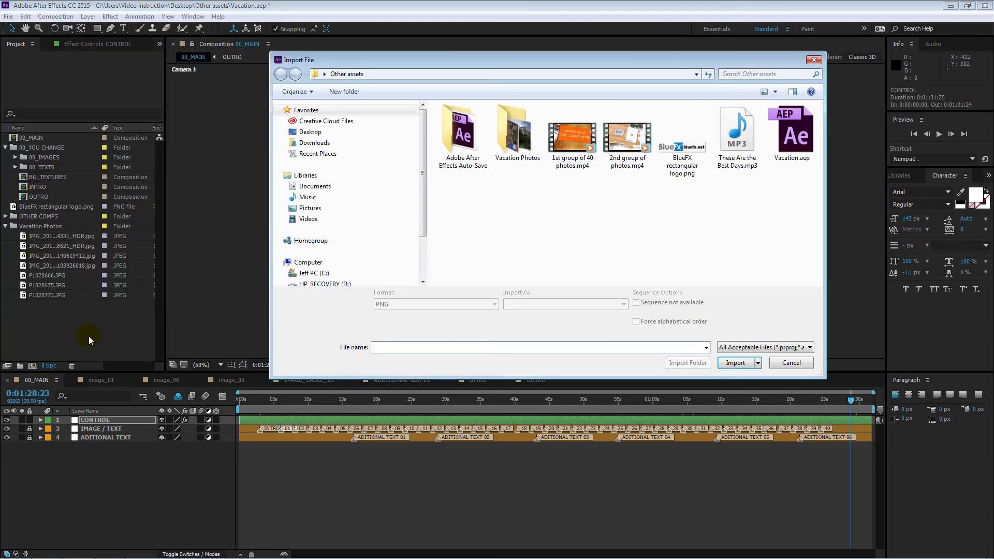
pyautogui.doubleClick(740, 140)
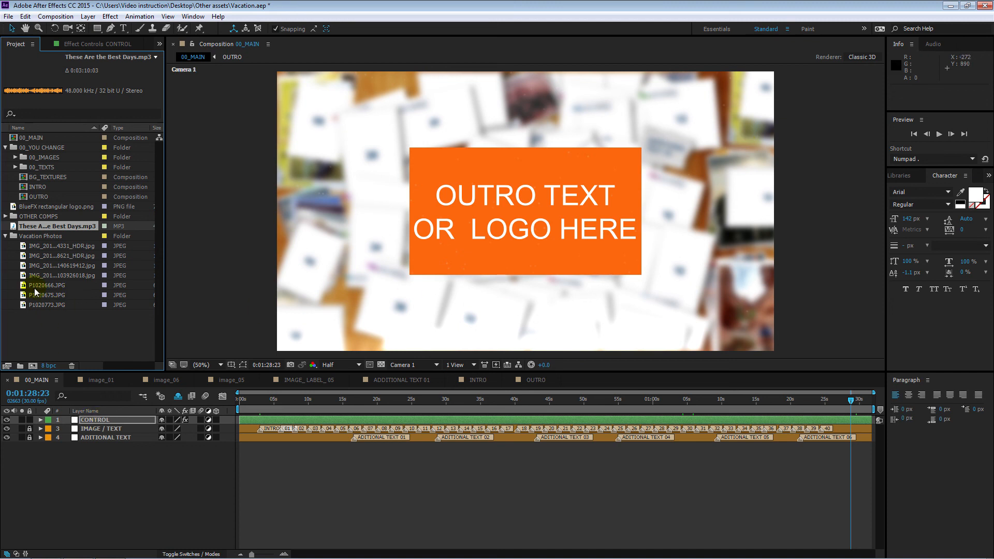
pyautogui.moveTo(15, 227); pyautogui.dragTo(48, 439)
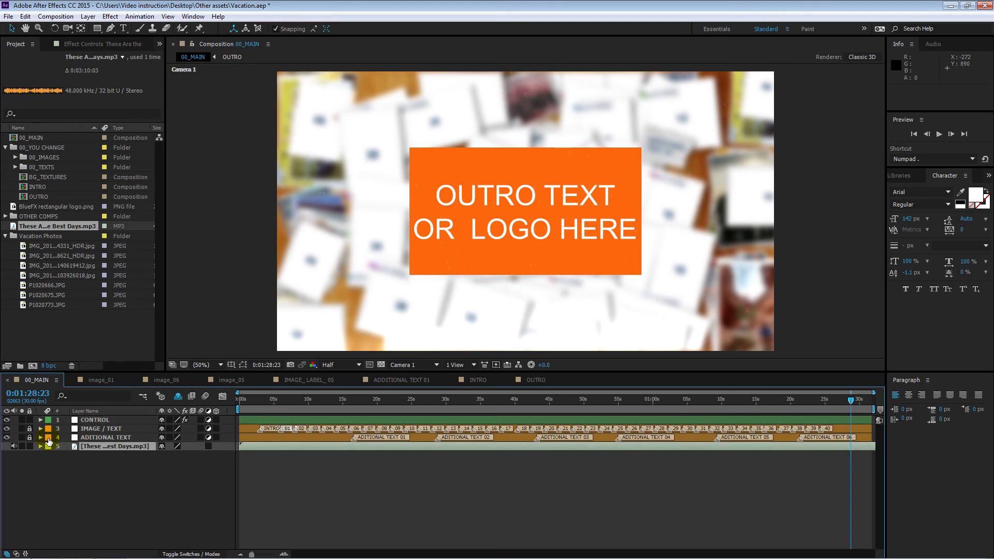
# Play a preview of 00_MAIN with its music starting from 0:00:07:15, and stop it after a few seconds
pyautogui.click(291, 400)
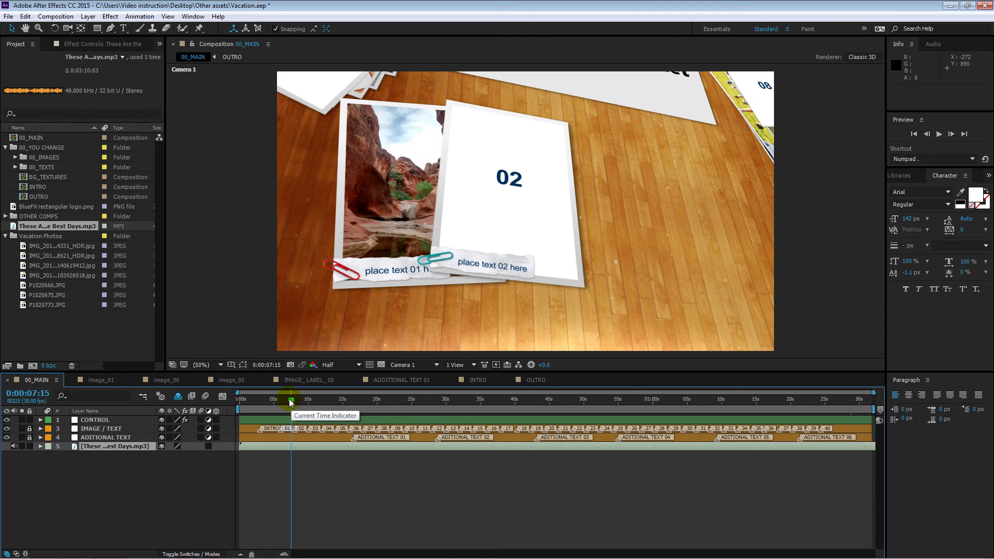
pyautogui.press('space')
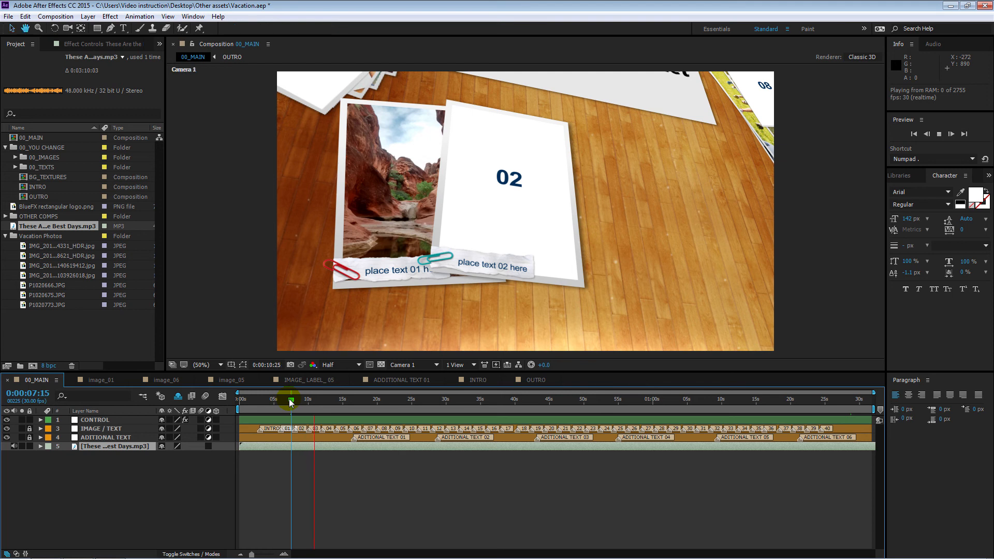
pyautogui.press('space')
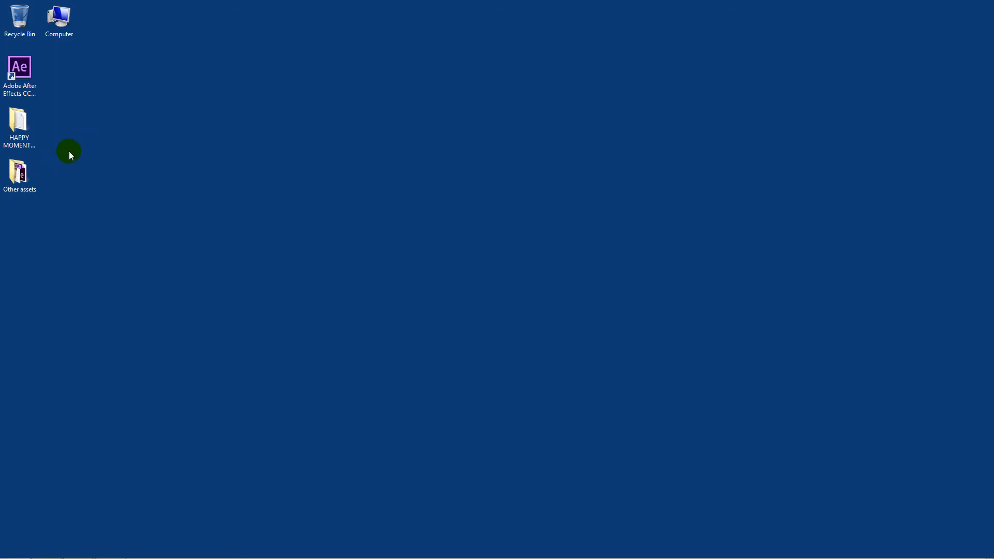
# Read readme.txt in the HAPPY MOMENTS SLIDE SHOW folder, view the song's audiojungle page in the browser, and return to After Effects
pyautogui.doubleClick(31, 130)
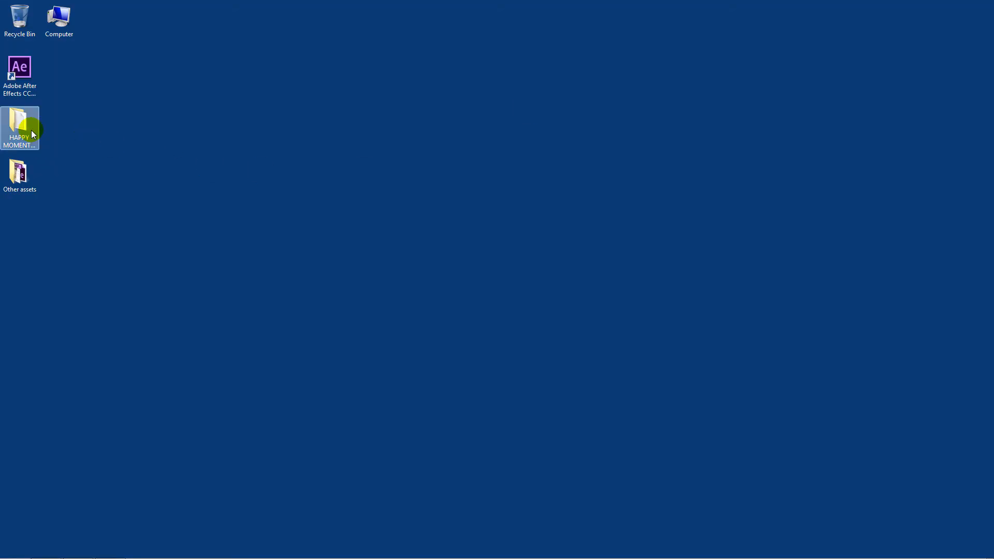
pyautogui.doubleClick(381, 155)
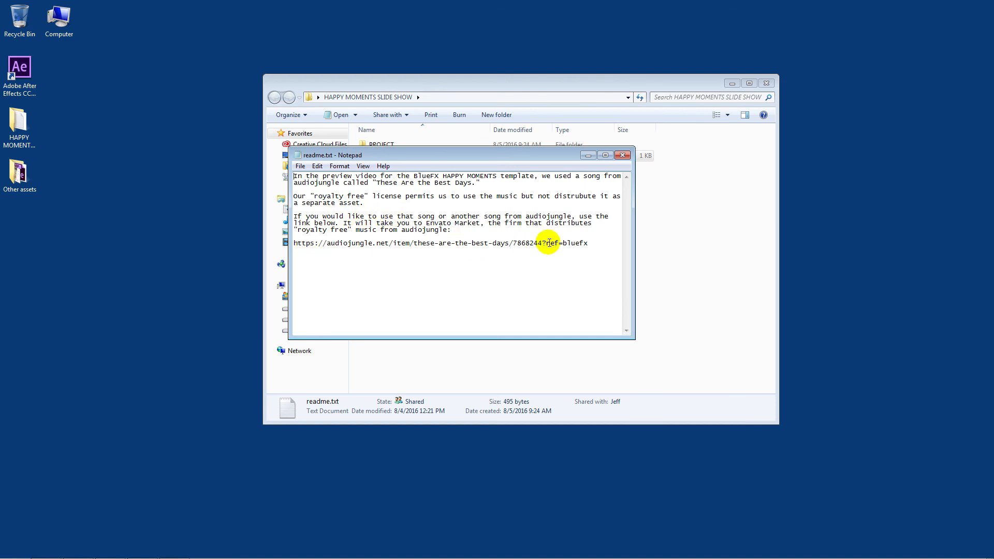
pyautogui.moveTo(150, 548)
pyautogui.click(46, 549)
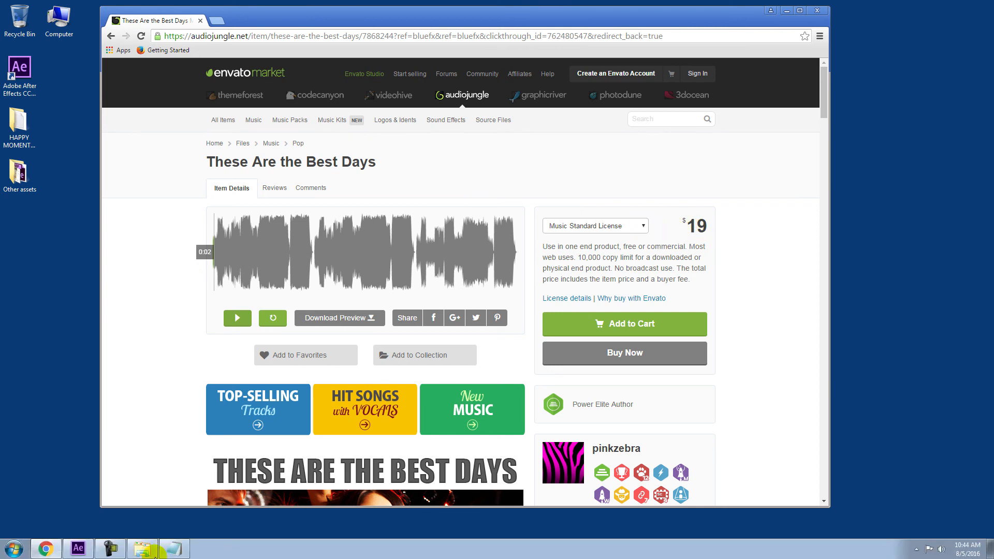
pyautogui.click(81, 551)
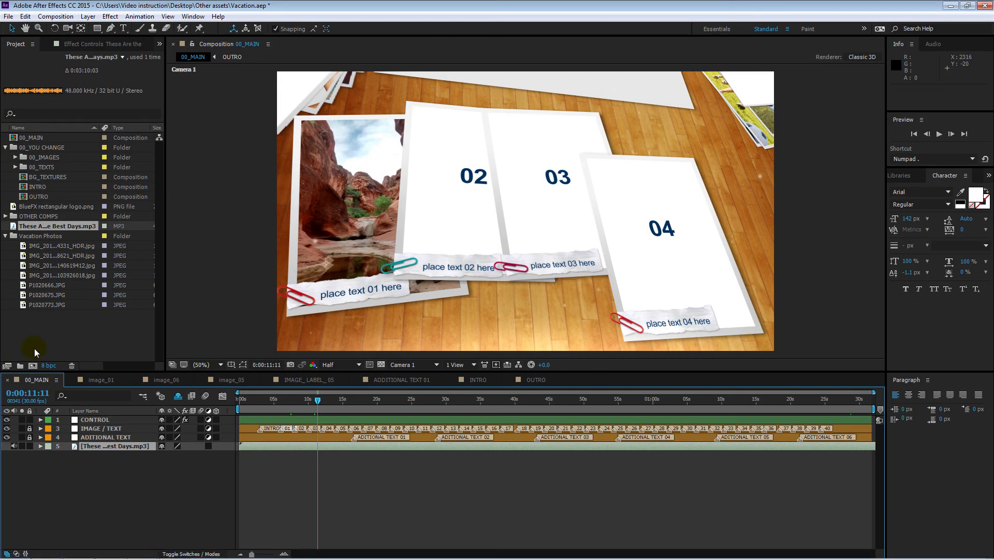
# Start the music fade-out by adding an Audio Levels keyframe to the song layer at 0:01:28:07
pyautogui.click(847, 406)
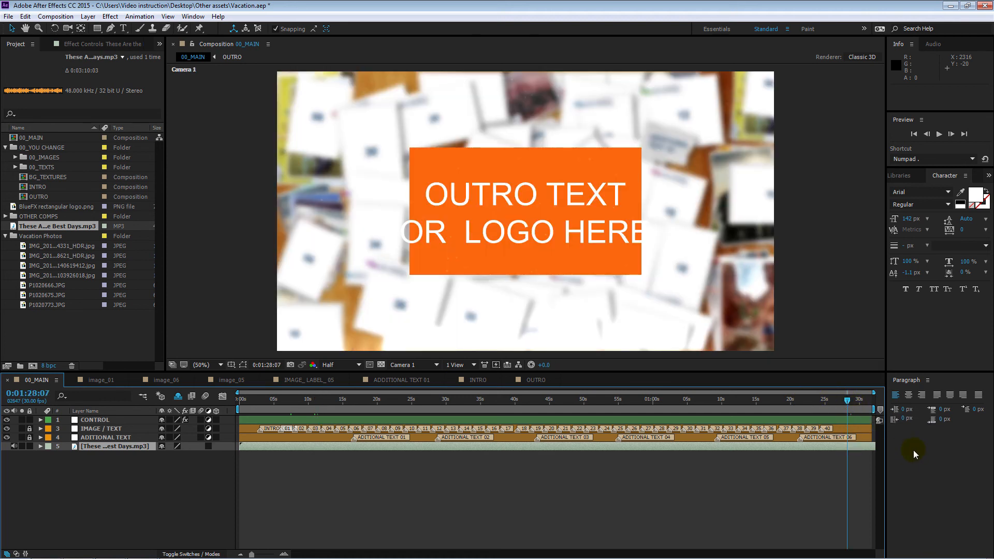
pyautogui.click(49, 455)
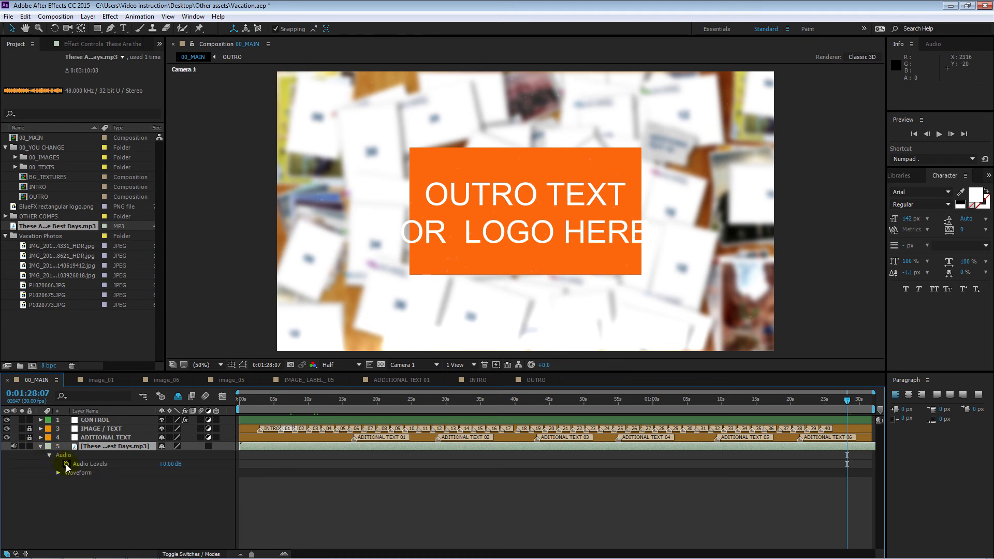
pyautogui.click(66, 465)
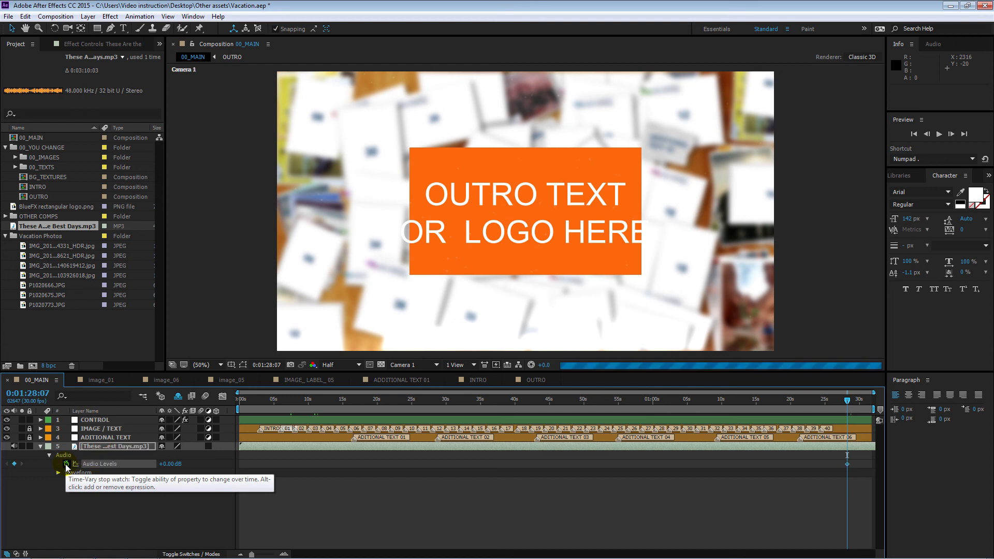
# Set the song layer's Audio Levels to -48 dB at 0:01:31:24 and check the fade back at 0:01:28:09
pyautogui.moveTo(849, 407); pyautogui.dragTo(876, 409)
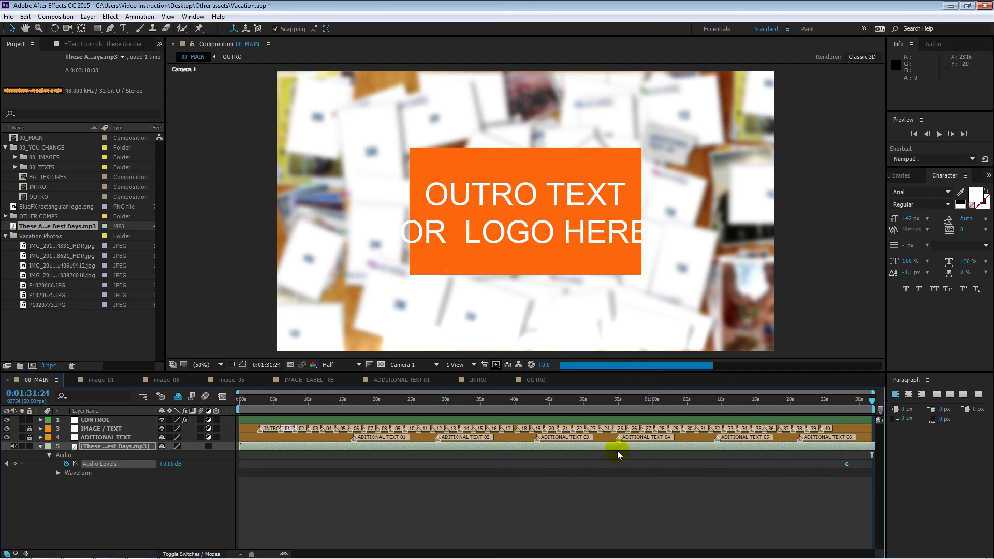
pyautogui.click(174, 465)
pyautogui.write('-48')
pyautogui.press('Return')
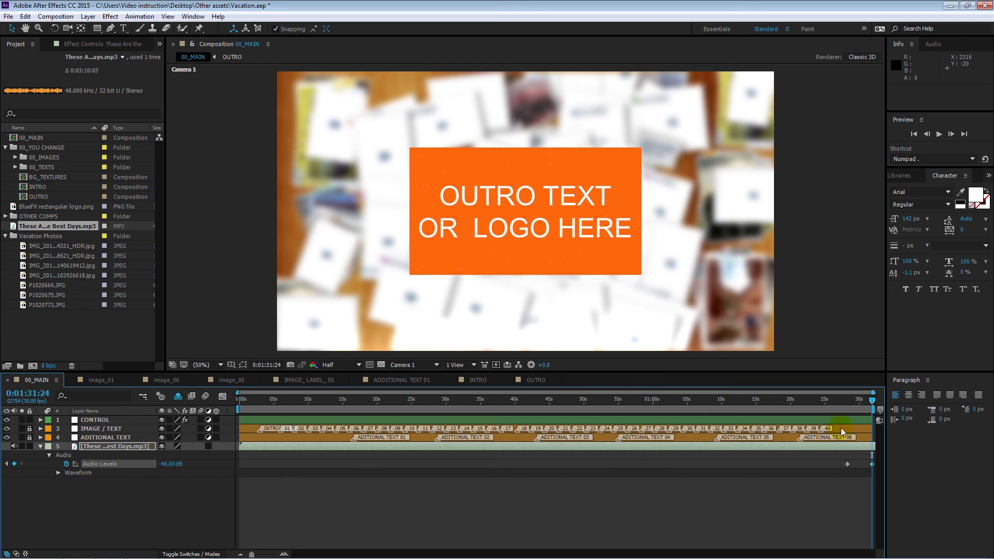
pyautogui.moveTo(873, 402); pyautogui.dragTo(847, 403)
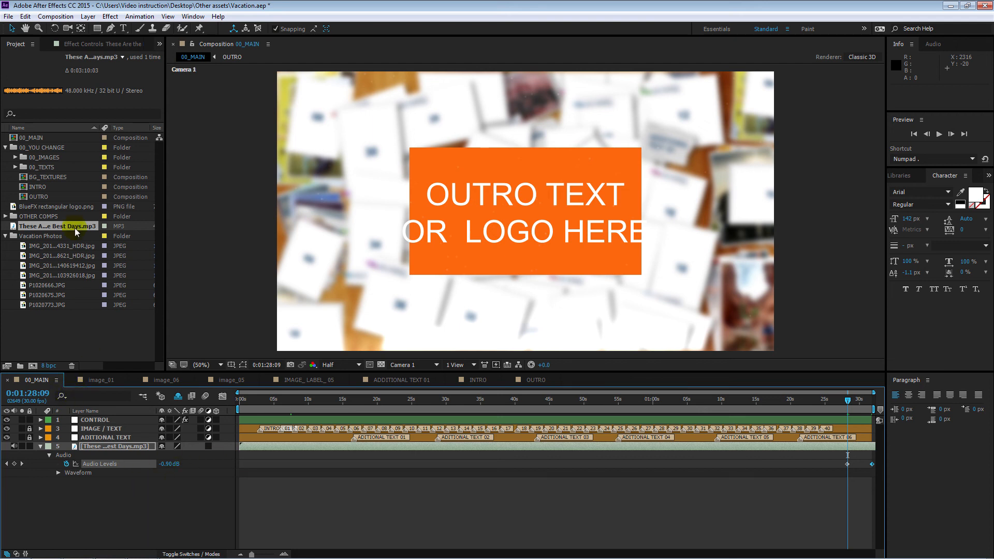
# Add 00_MAIN to the Adobe Media Encoder queue with the H.264 format and the Match Source - High bitrate preset
pyautogui.click(55, 16)
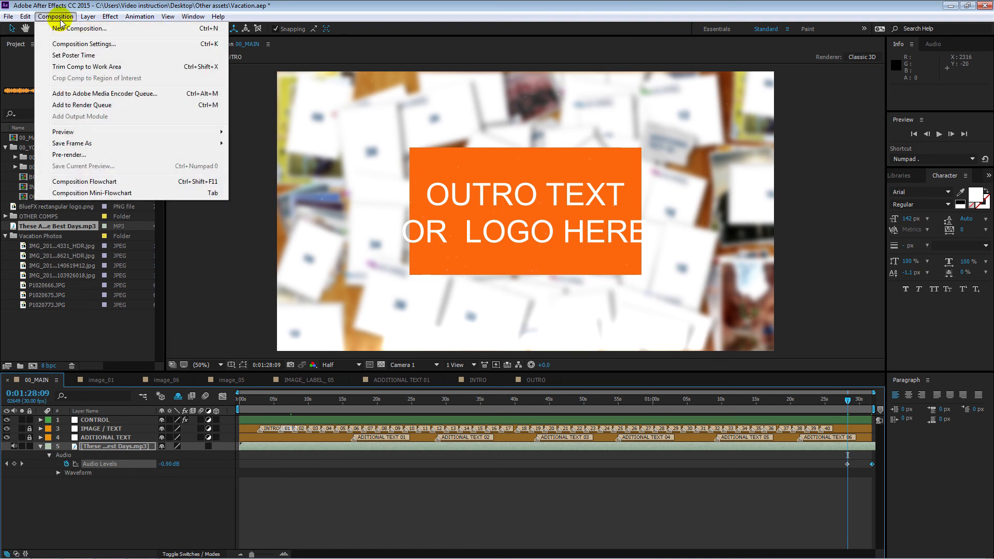
pyautogui.click(87, 95)
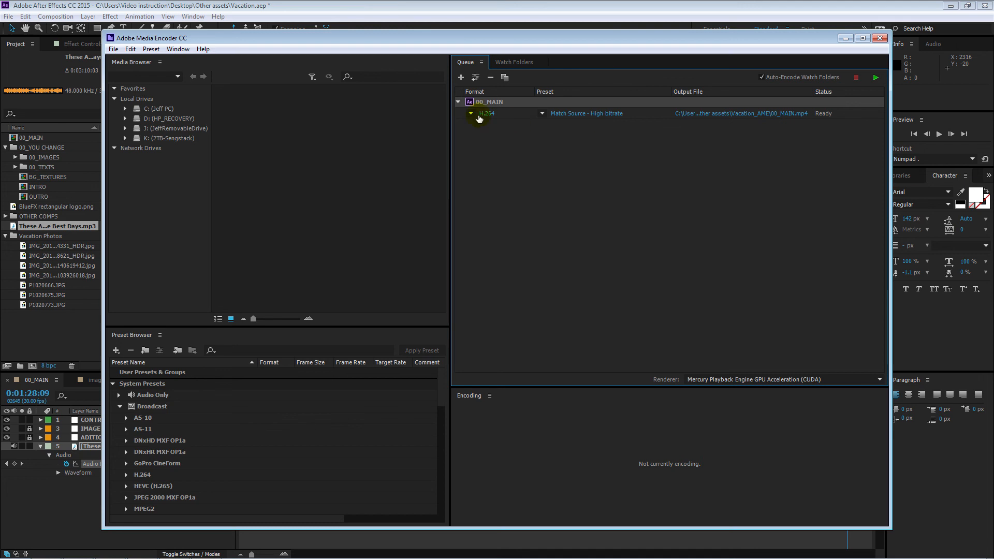
pyautogui.click(471, 113)
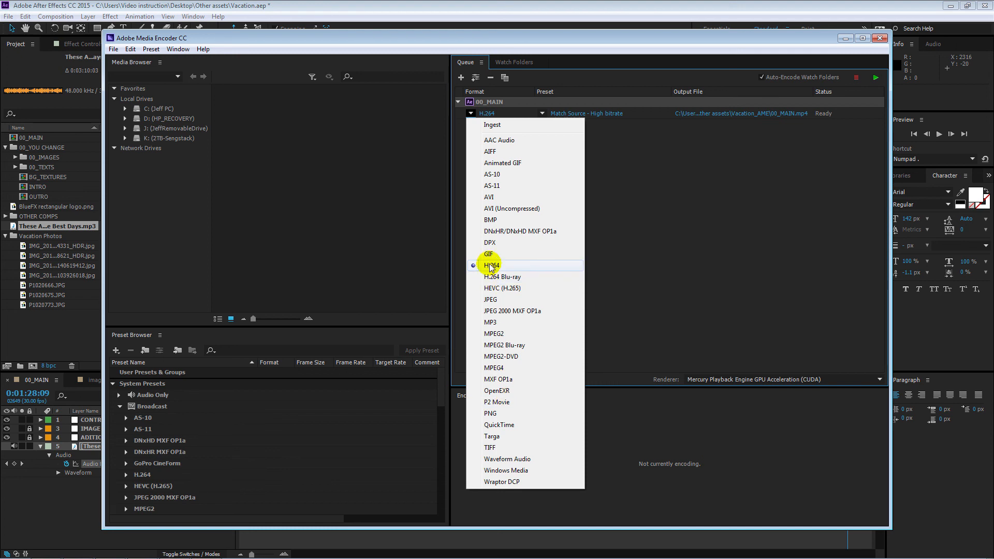
pyautogui.click(595, 243)
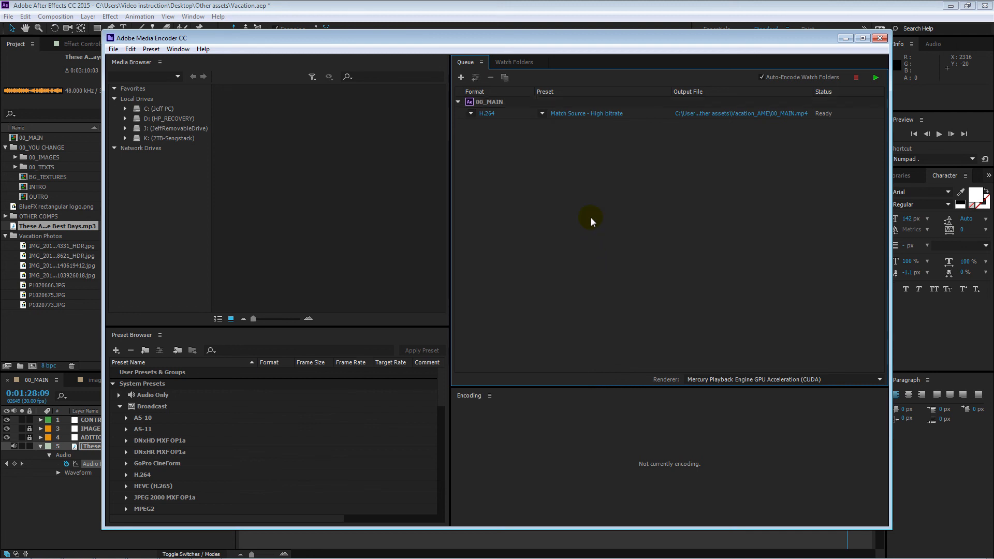
pyautogui.click(542, 113)
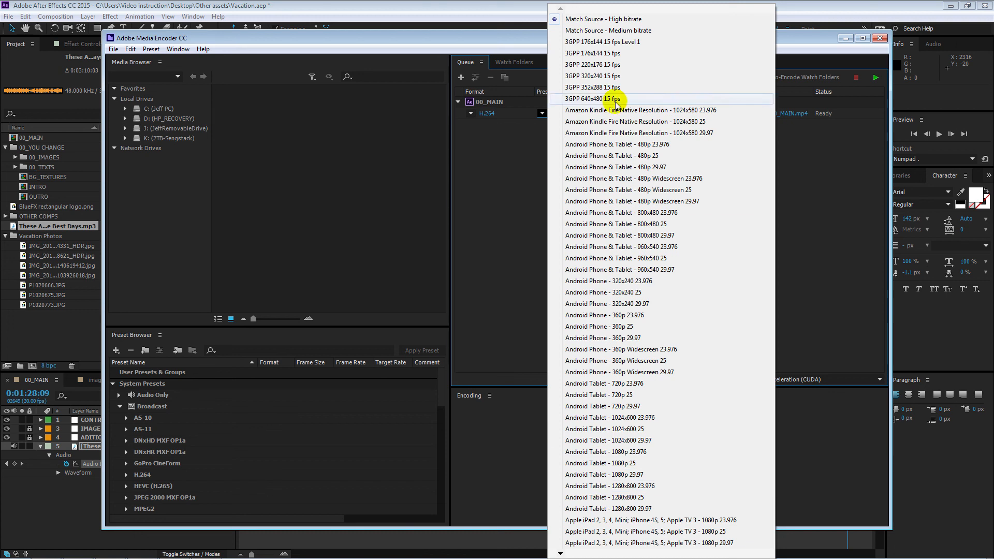
pyautogui.click(593, 20)
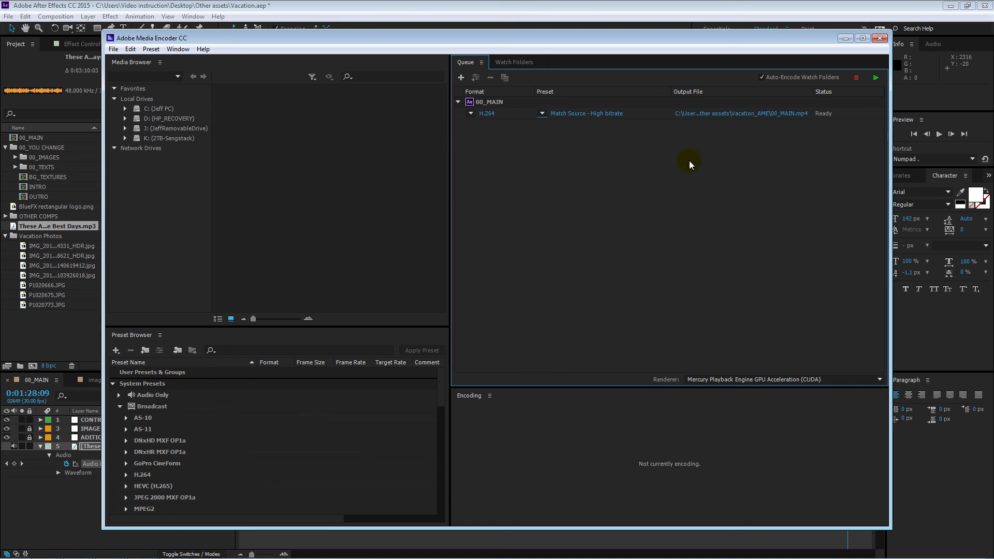
# Set the queued output file to Vacation-slides.mp4 in the Vacation Photos folder under Other assets, and return to After Effects
pyautogui.click(732, 113)
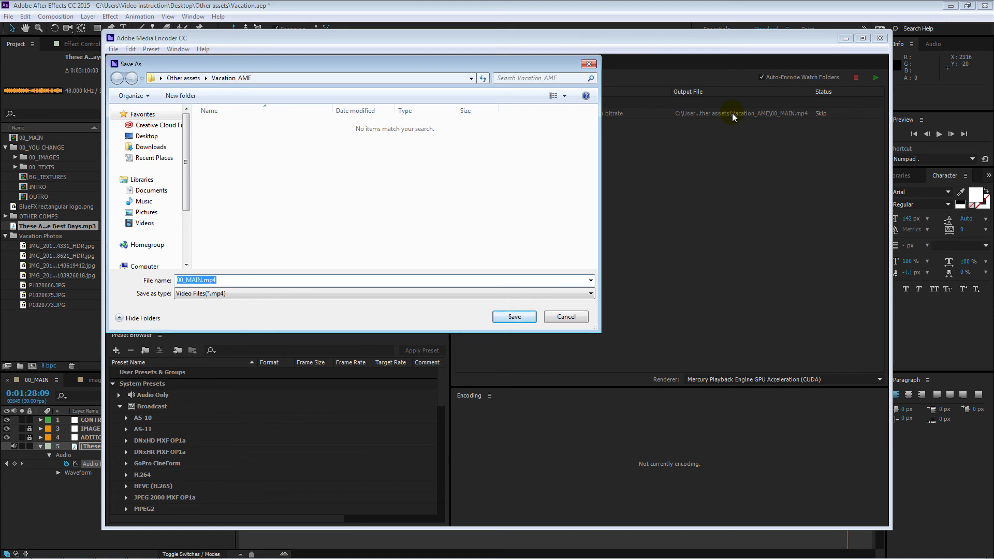
pyautogui.click(148, 135)
pyautogui.doubleClick(354, 179)
pyautogui.doubleClick(280, 140)
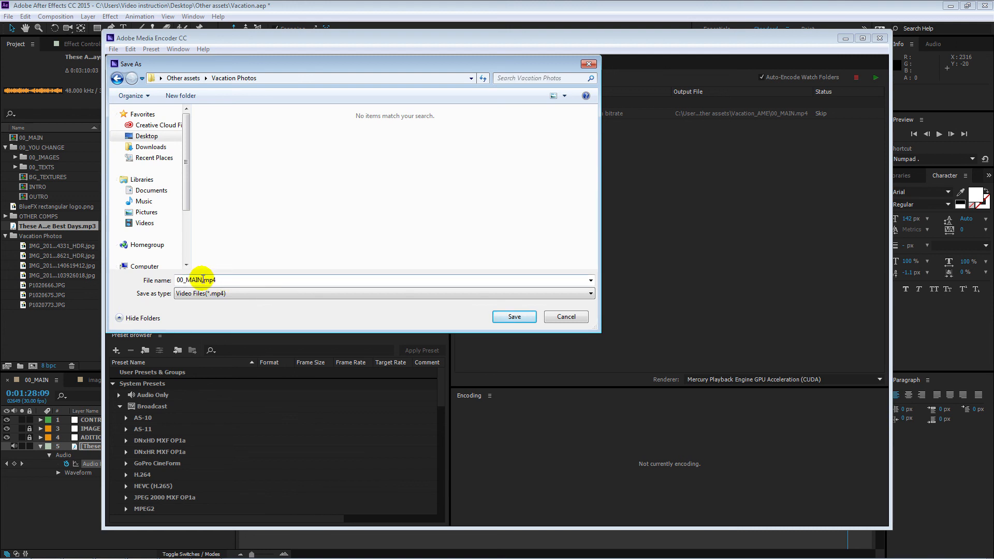
pyautogui.doubleClick(203, 279)
pyautogui.click(203, 279)
pyautogui.moveTo(203, 280); pyautogui.dragTo(168, 280)
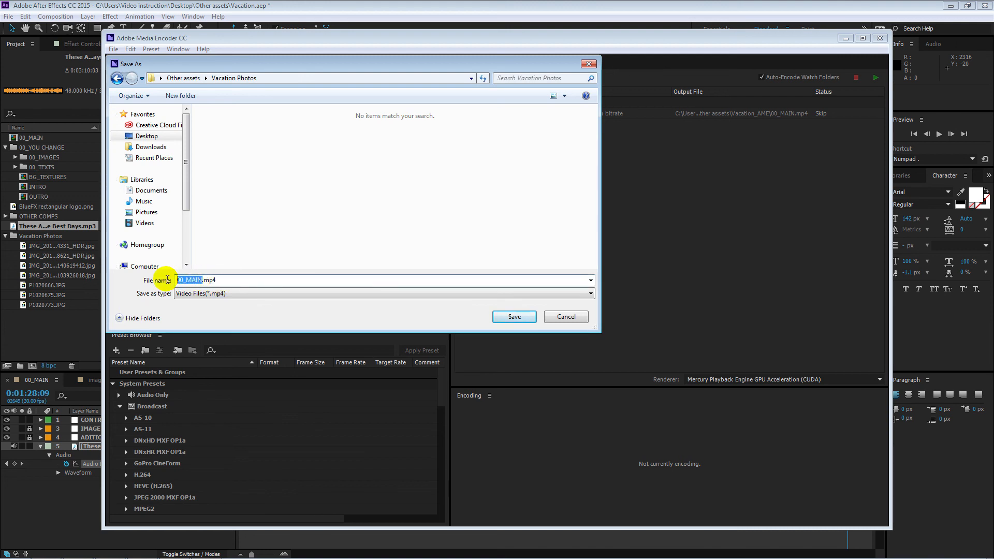
pyautogui.write('Vacation-slides')
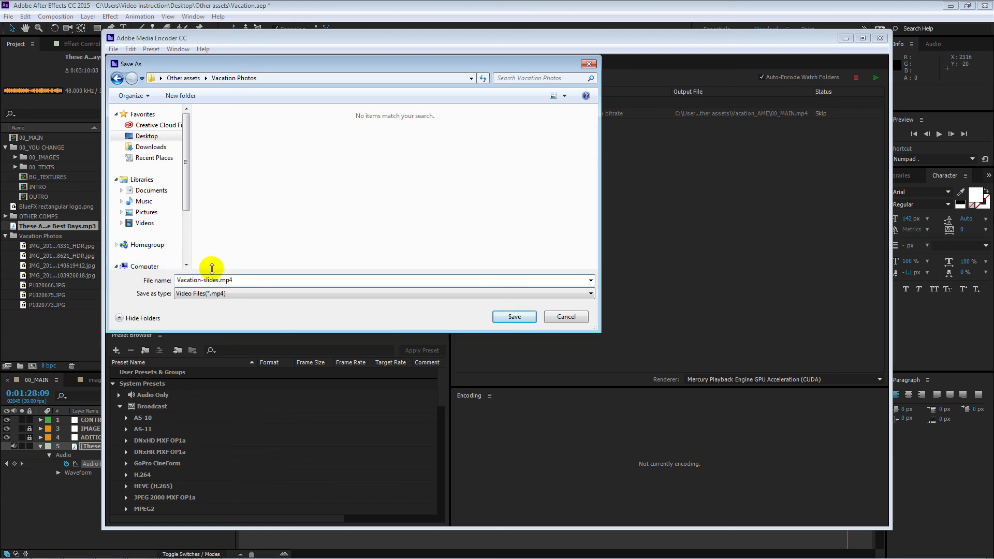
pyautogui.click(511, 316)
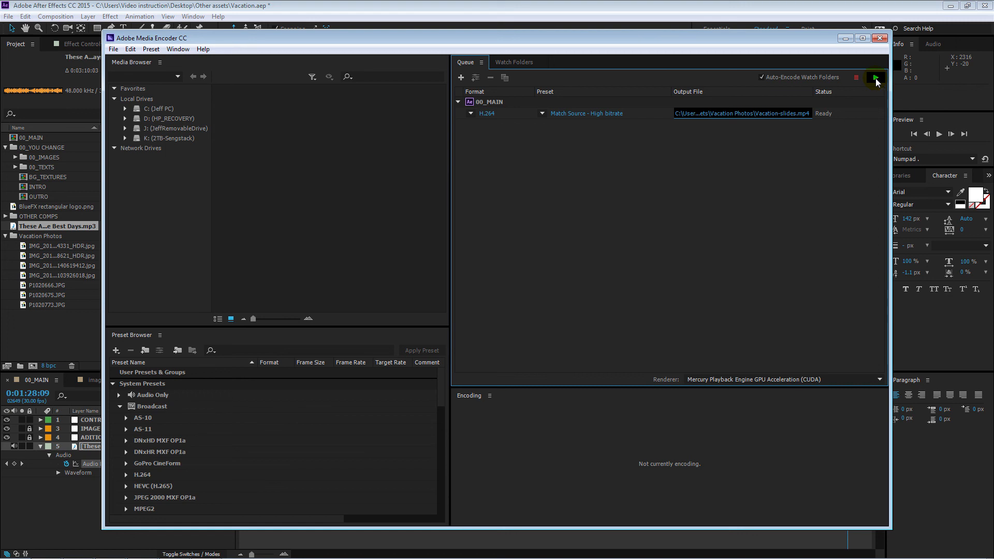
pyautogui.click(882, 39)
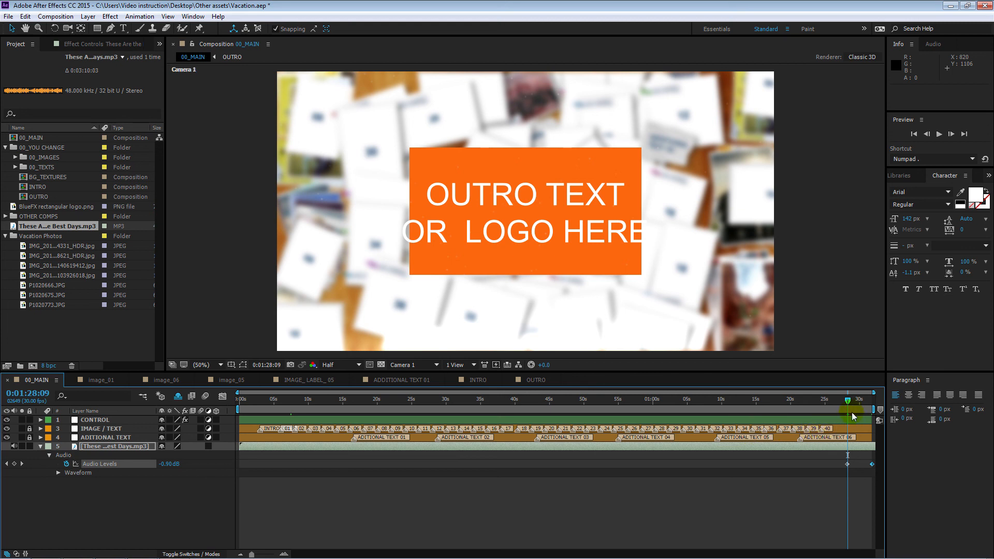
# Limit the 00_MAIN work area to its closing part by setting the work area start to 0:01:04:10
pyautogui.click(696, 429)
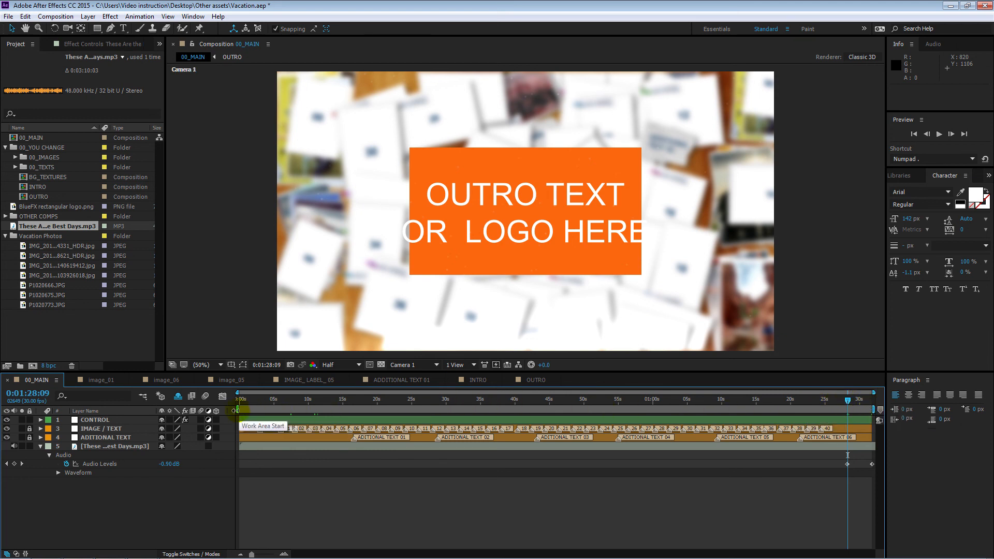
pyautogui.moveTo(237, 410); pyautogui.dragTo(680, 416)
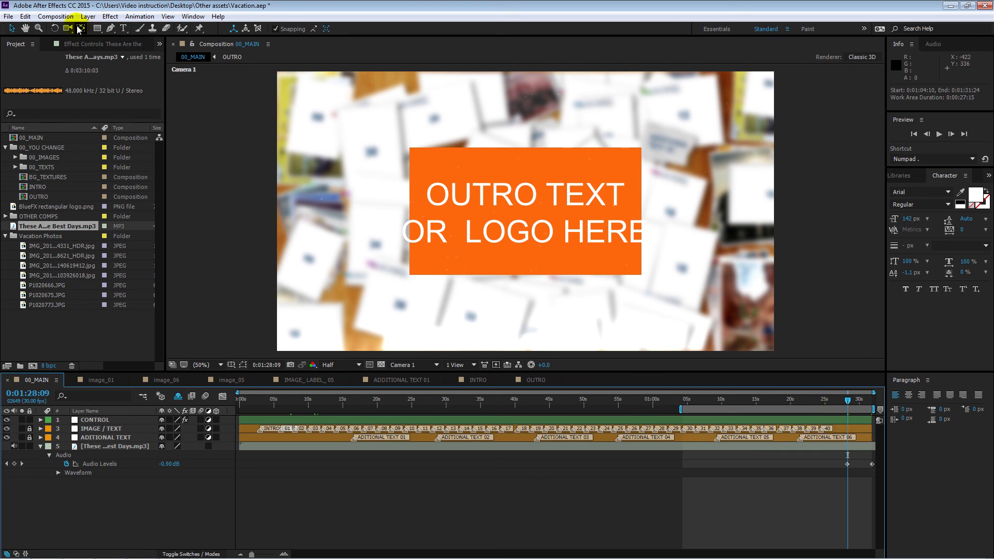
pyautogui.click(56, 16)
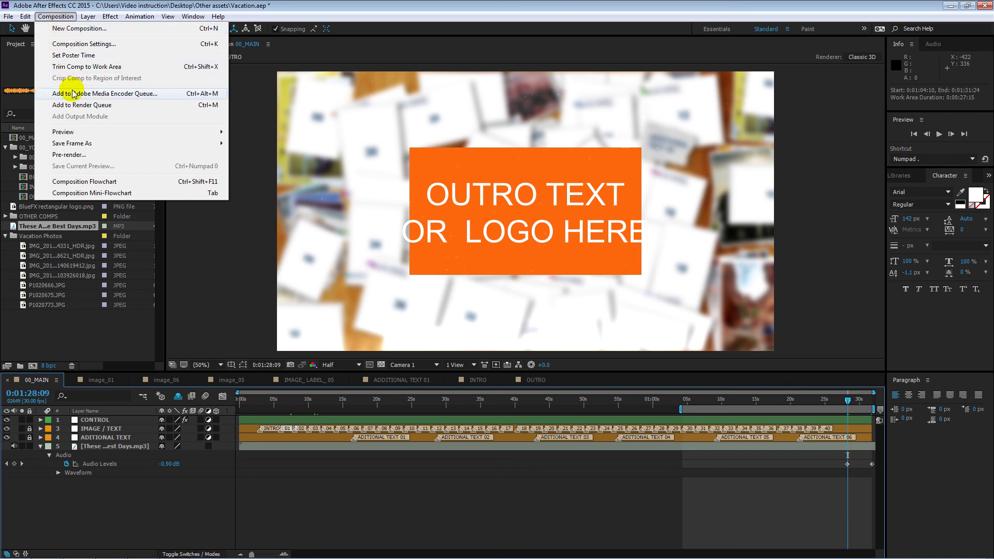
pyautogui.click(289, 6)
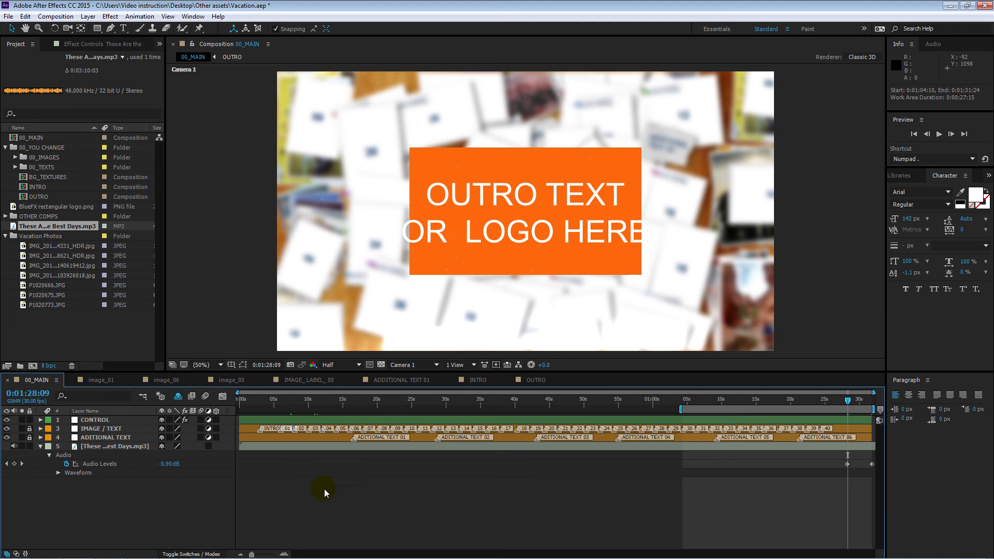
# Import 1st group of 40 photos.mp4 and 2nd group of photos.mp4 from the Other assets folder as footage
pyautogui.doubleClick(38, 331)
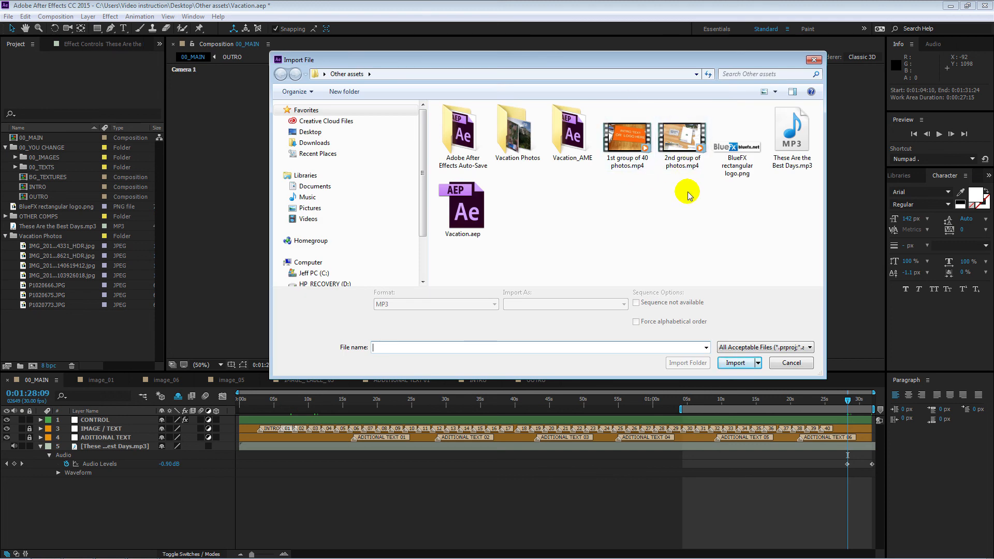
pyautogui.click(627, 149)
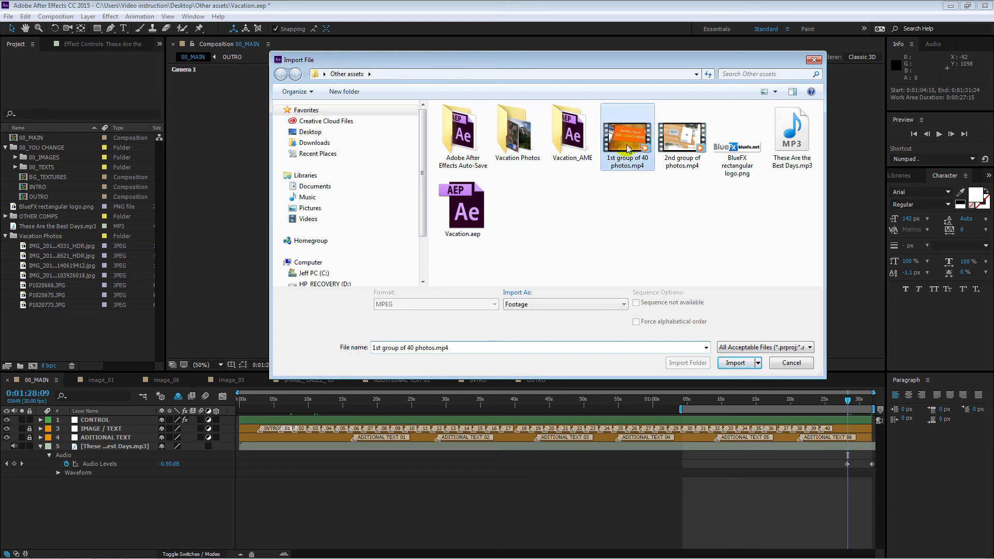
pyautogui.keyDown('ctrl'); pyautogui.click(672, 144); pyautogui.keyUp('ctrl')
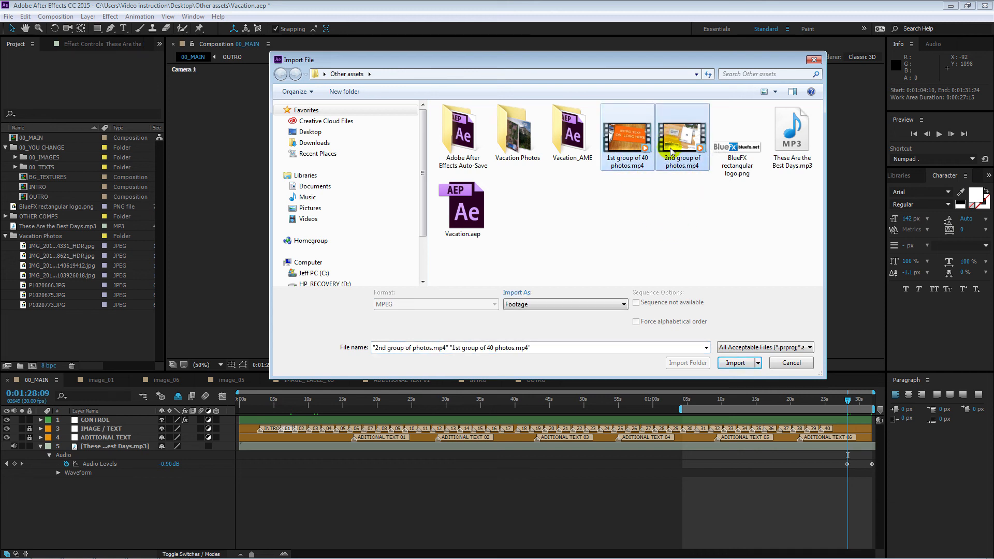
pyautogui.click(735, 362)
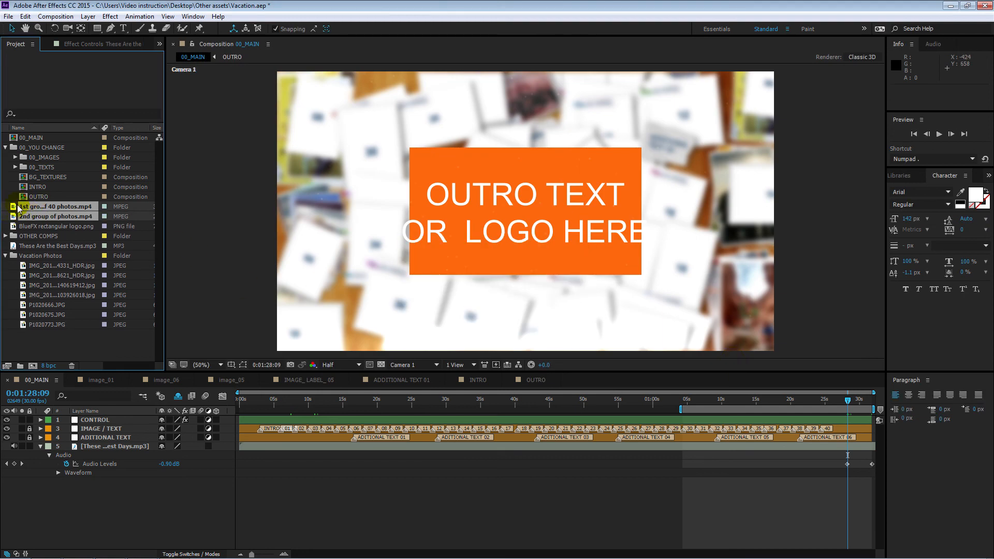
pyautogui.click(52, 345)
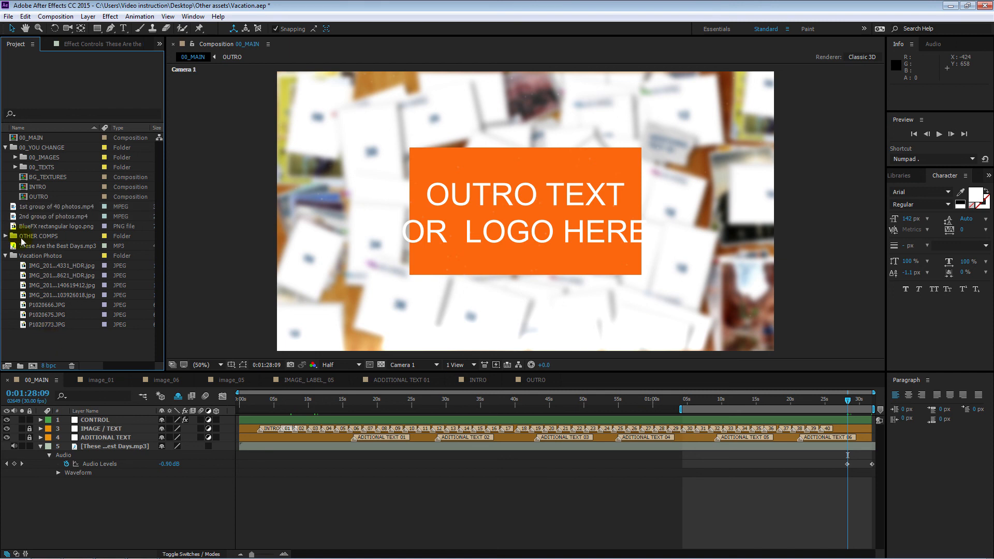
# Create a single composition from the two imported videos, sequenced with a 0:00:00:10 overlap and Cross Dissolve Front and Back Layers
pyautogui.click(16, 207)
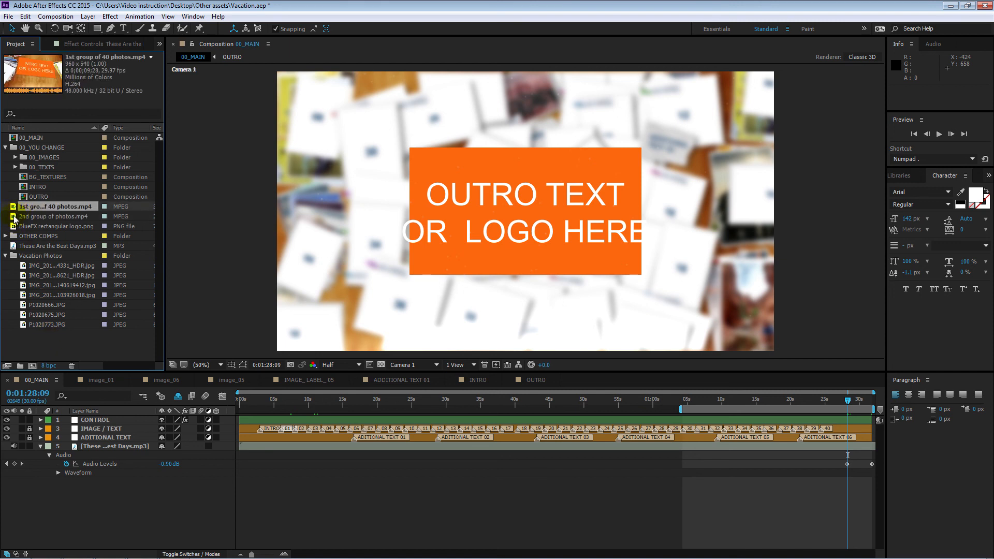
pyautogui.keyDown('shift'); pyautogui.click(14, 219); pyautogui.keyUp('shift')
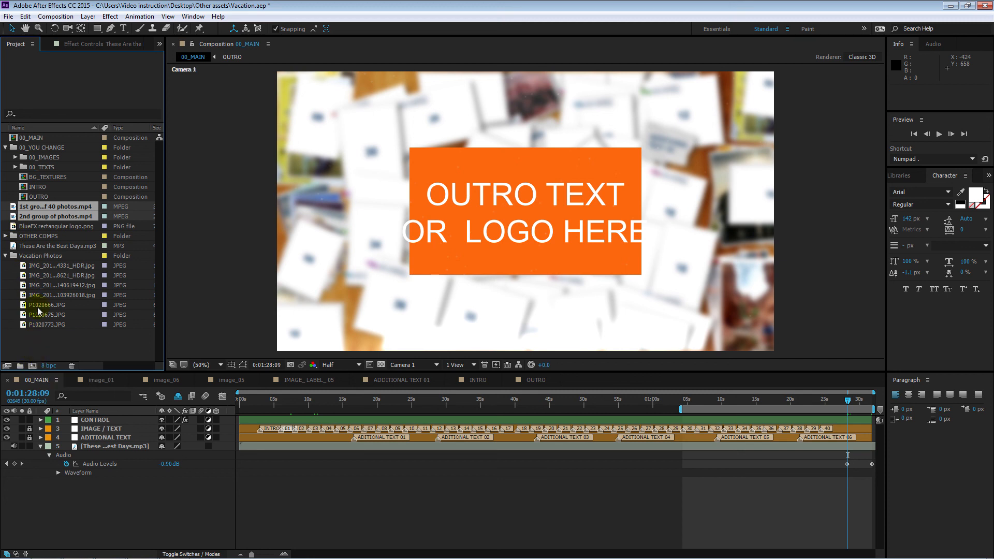
pyautogui.moveTo(15, 210); pyautogui.dragTo(32, 366)
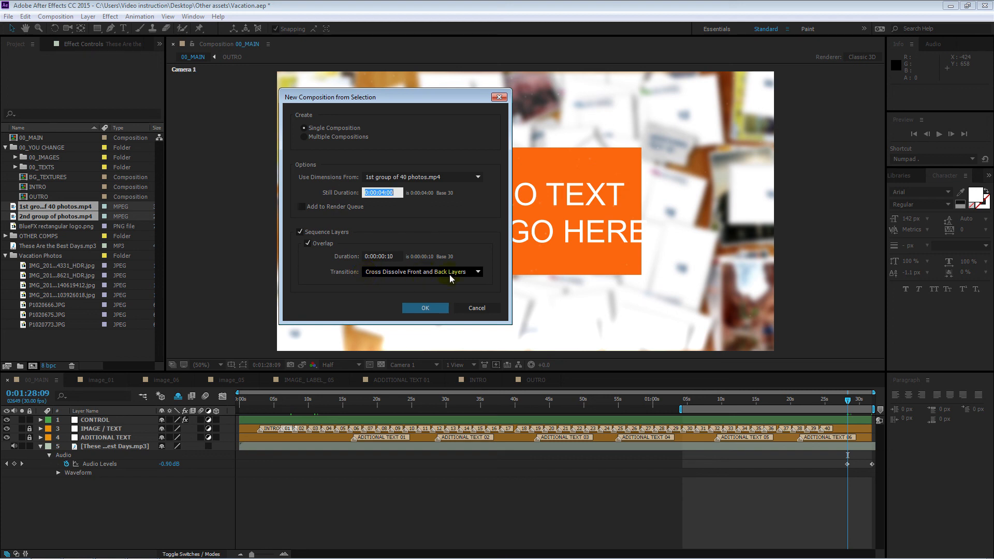
pyautogui.click(436, 308)
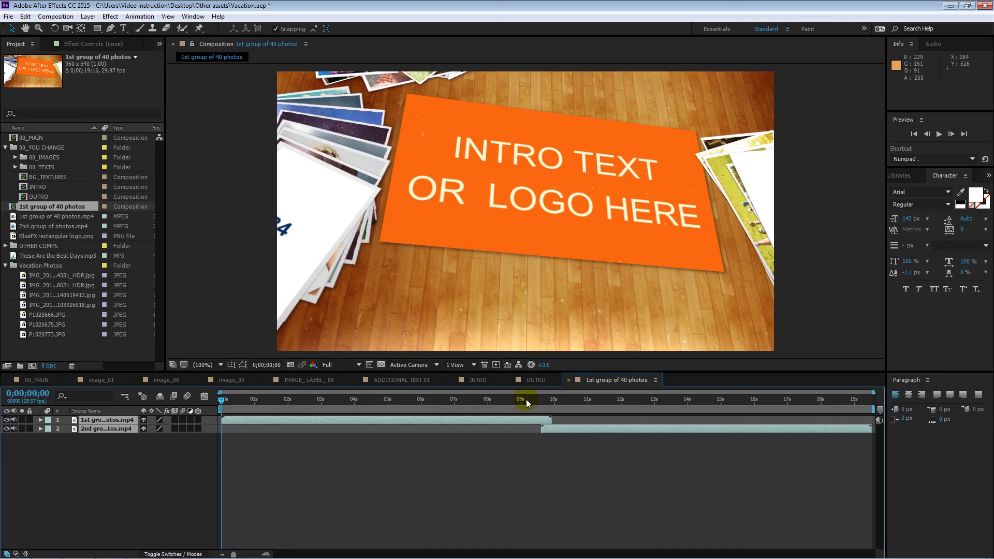
# Scrub the new composition across the overlap between the two clips, and on to the outro at 0;00;19;03
pyautogui.click(501, 400)
pyautogui.moveTo(502, 406); pyautogui.dragTo(530, 401)
pyautogui.moveTo(537, 400); pyautogui.dragTo(561, 410)
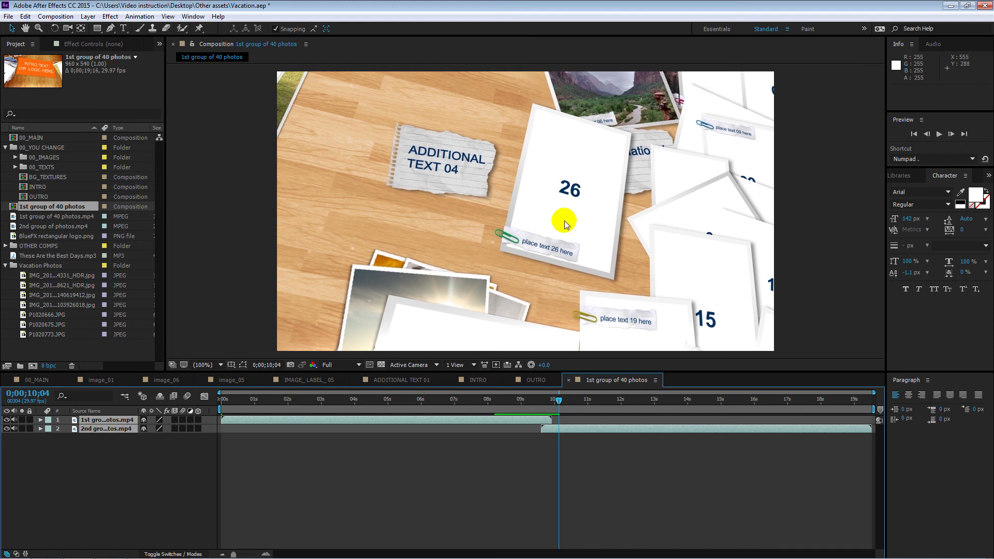
pyautogui.moveTo(562, 402); pyautogui.dragTo(544, 384)
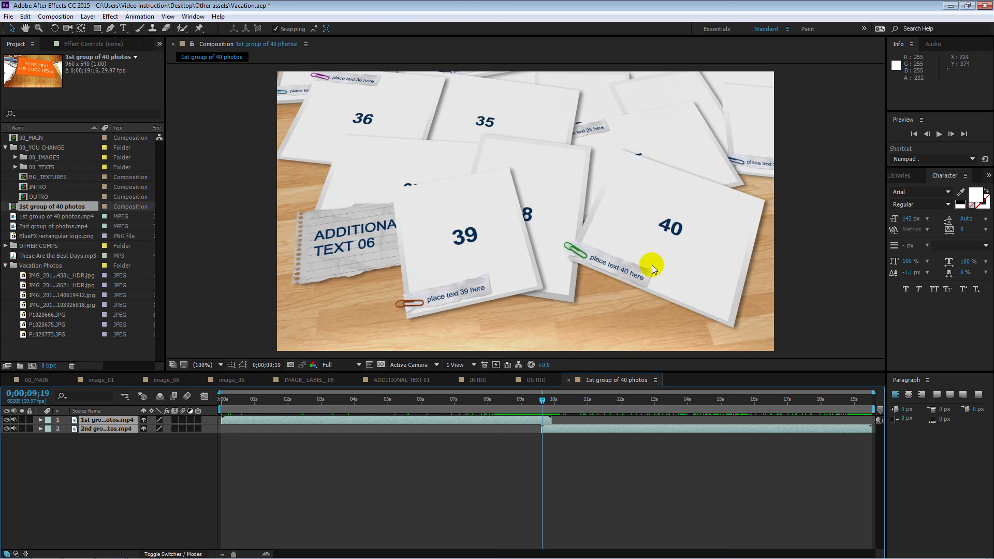
pyautogui.moveTo(543, 402); pyautogui.dragTo(858, 403)
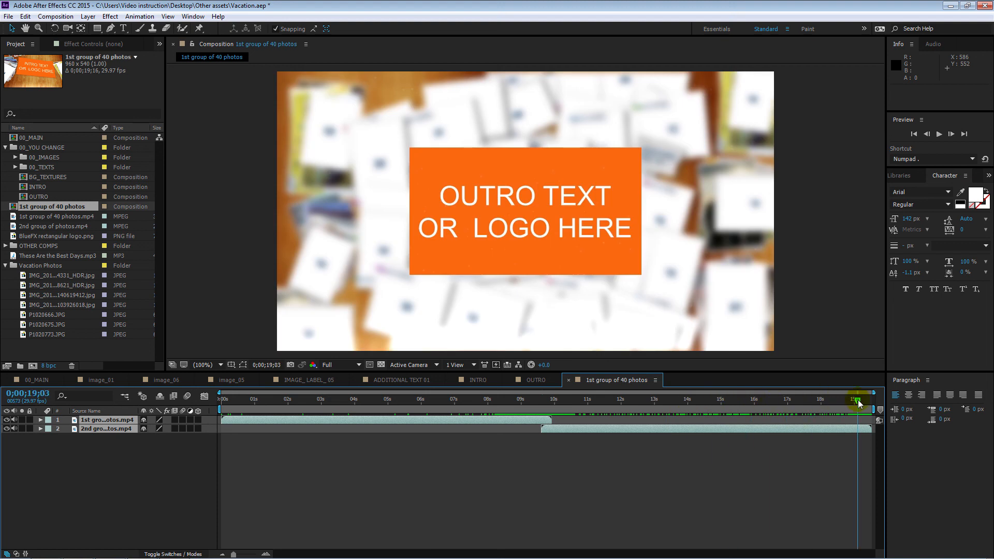